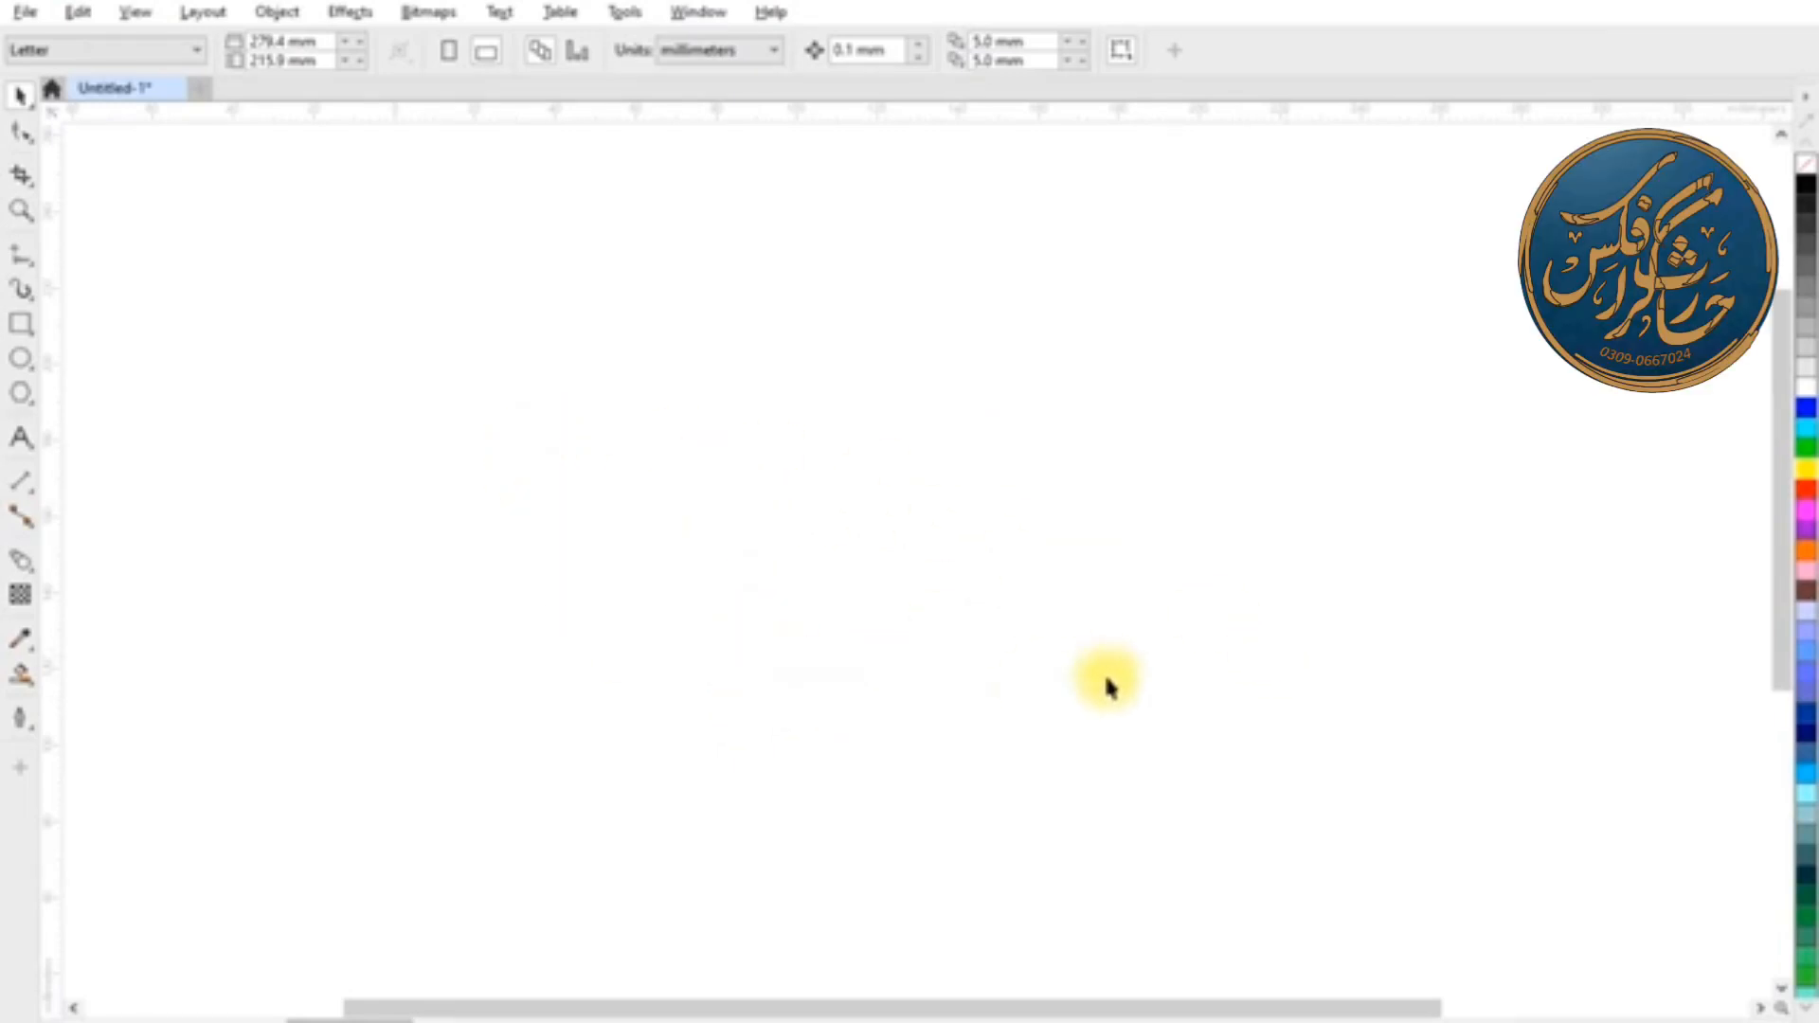
# Draw a circle and set its width and height to 50 mm.
pyautogui.click(23, 360)
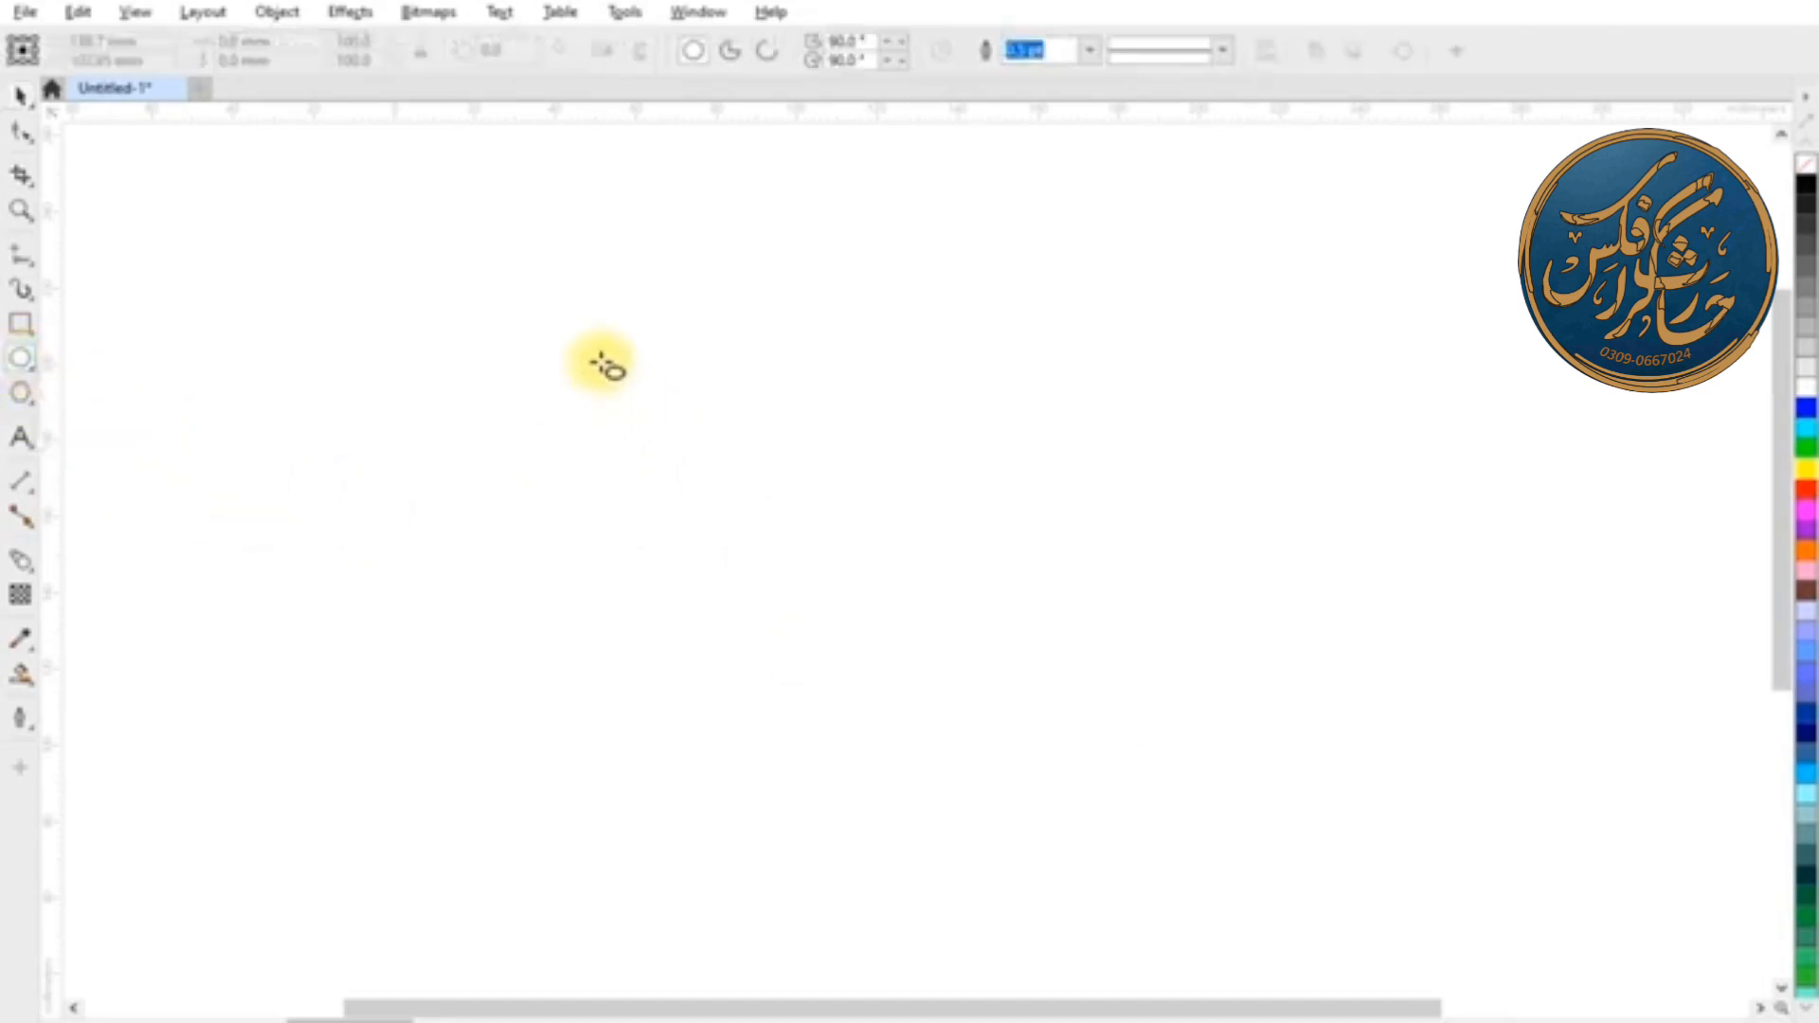
pyautogui.moveTo(597, 361); pyautogui.dragTo(900, 654)
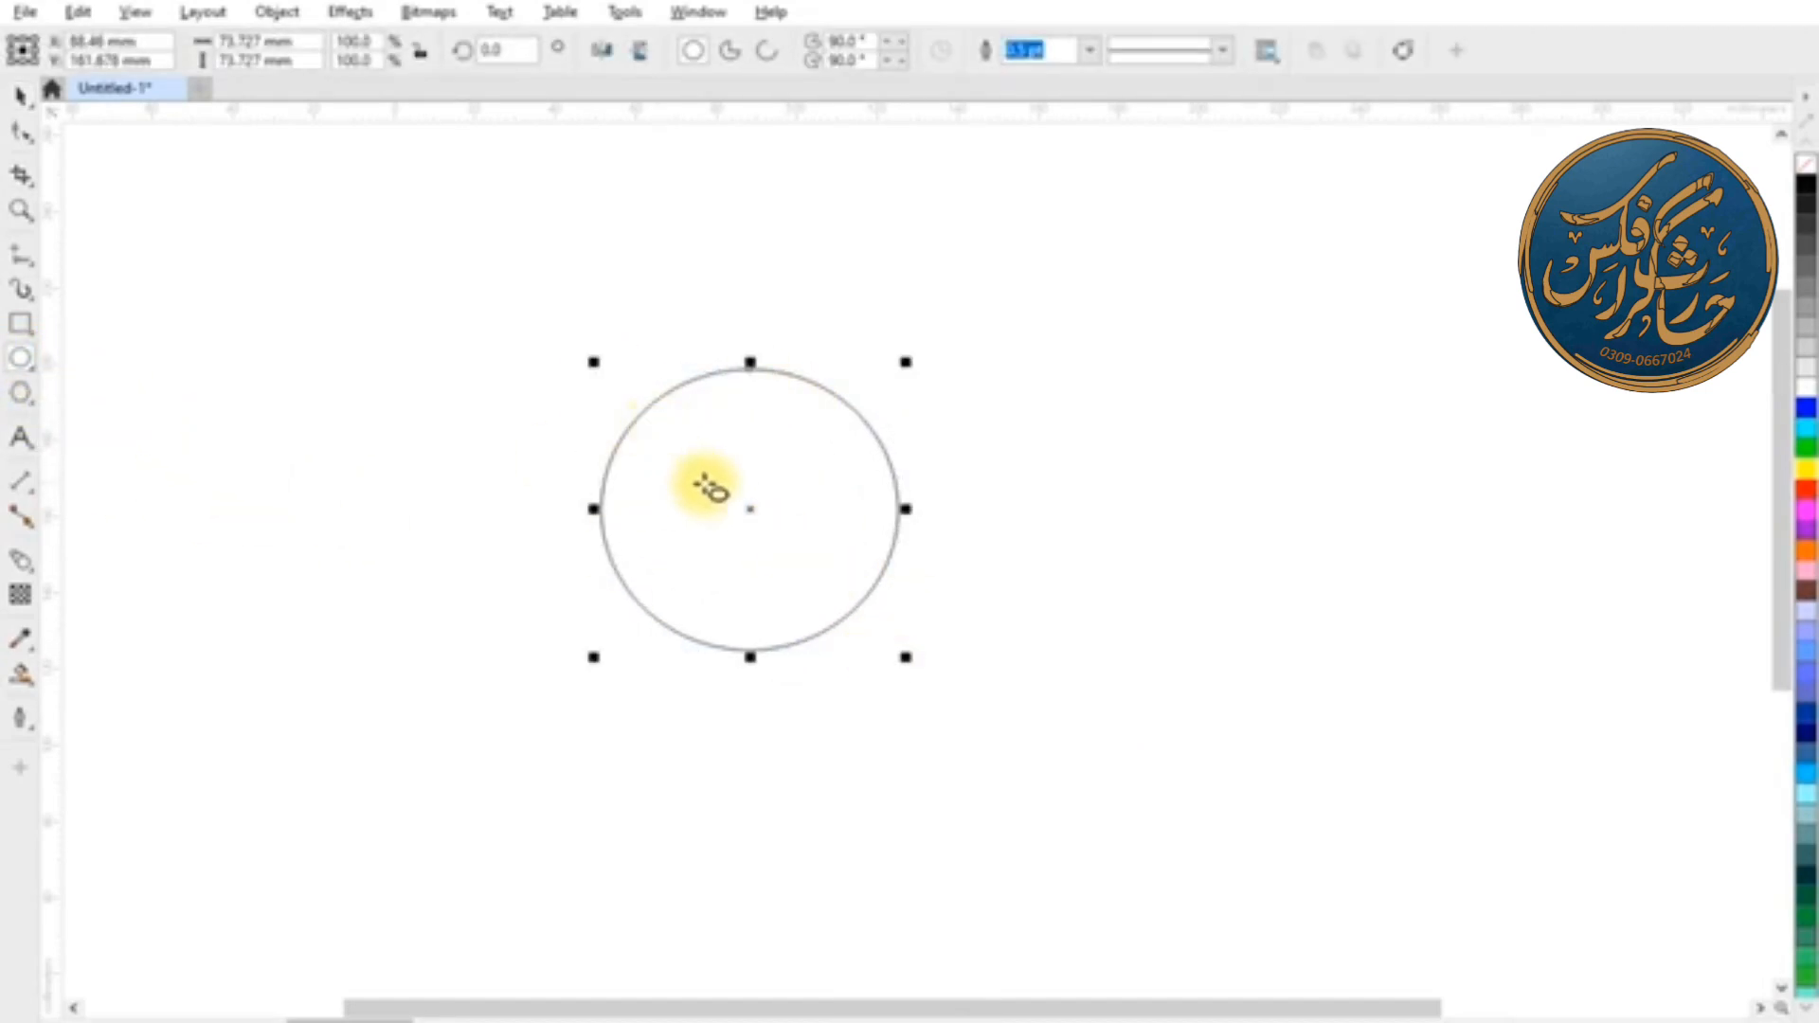
pyautogui.click(244, 41)
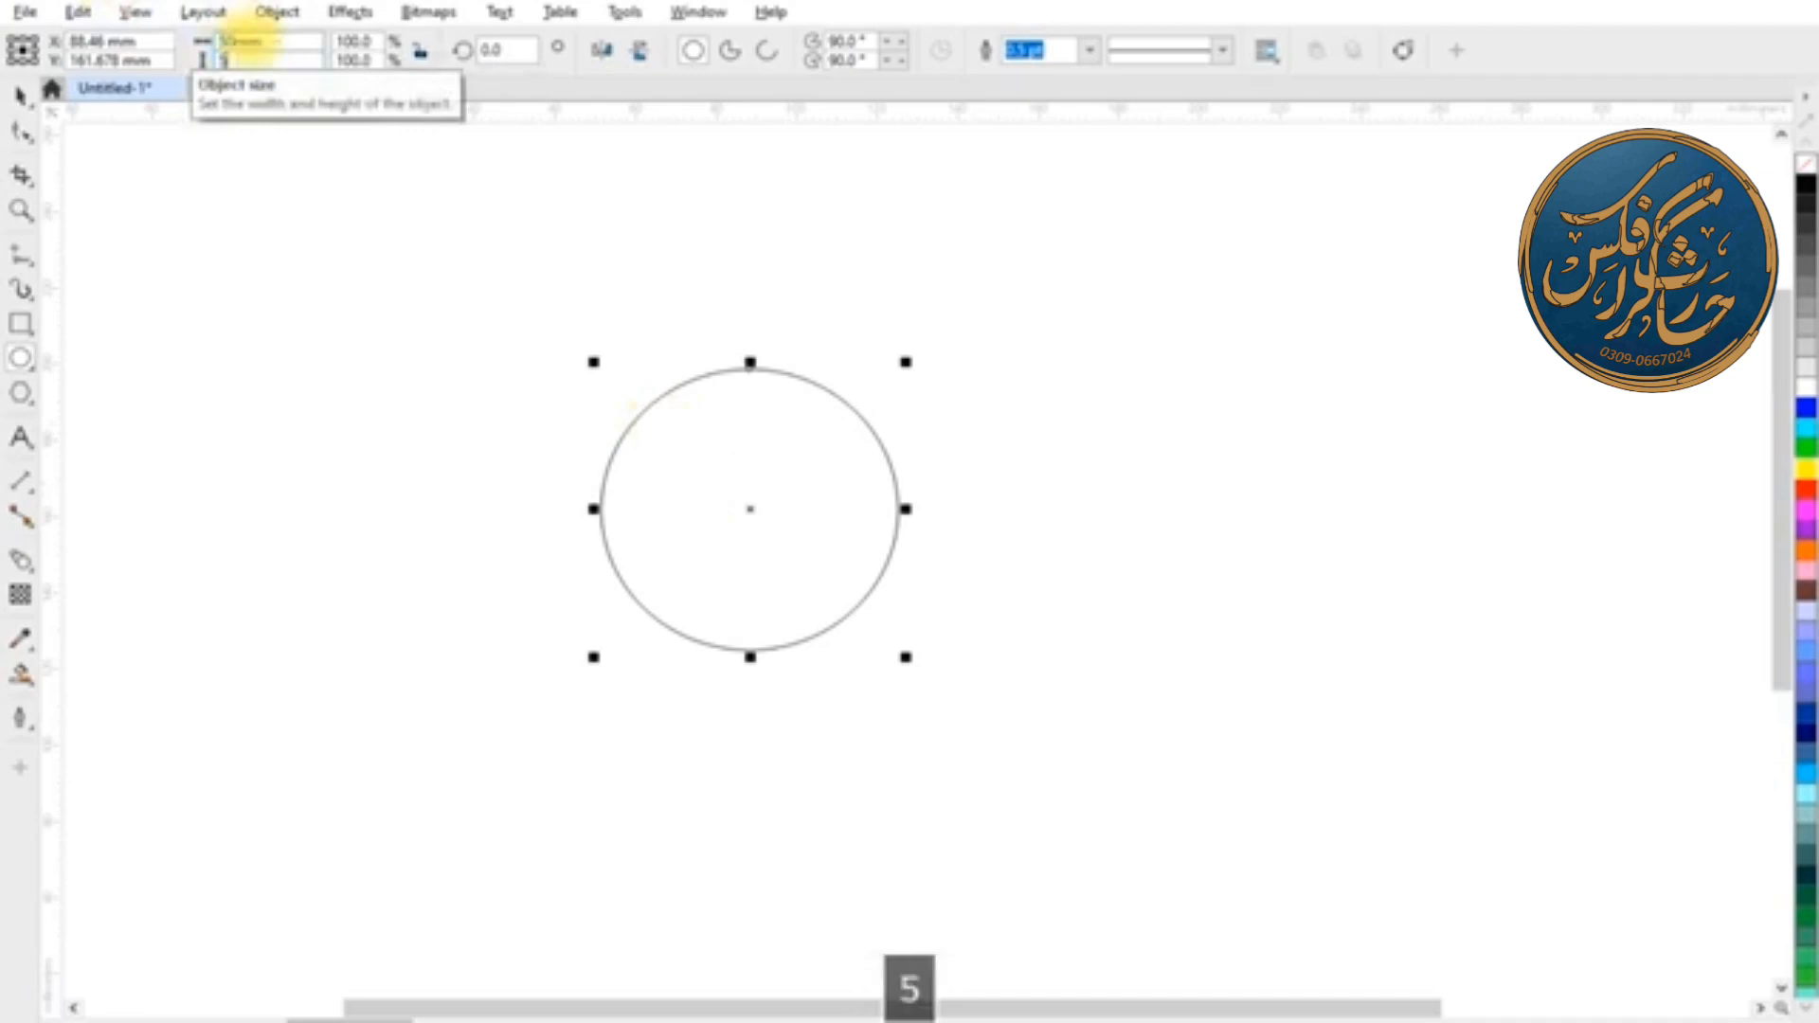
pyautogui.press('Return')
# Duplicate the circle in place and set the copy's size to 200 mm, concentric with the small one.
pyautogui.hotkey('ctrl', 'v')
pyautogui.click(233, 42)
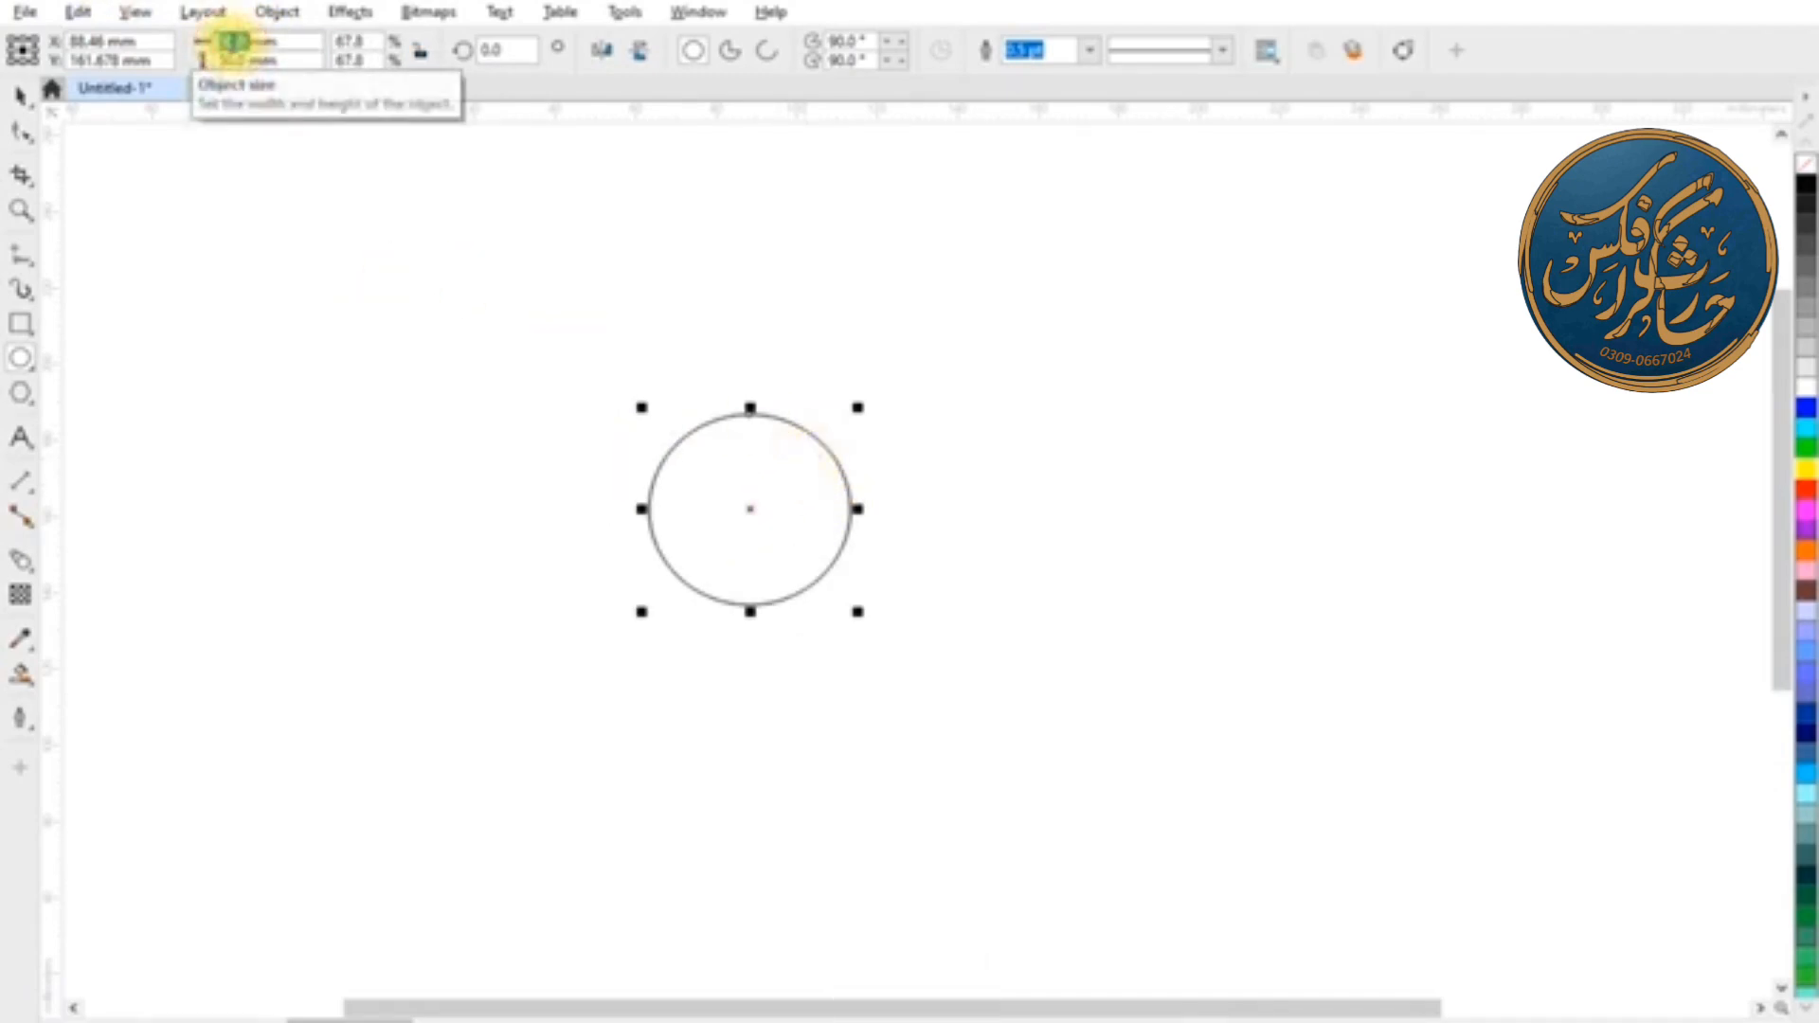
pyautogui.write('200')
pyautogui.press('Return')
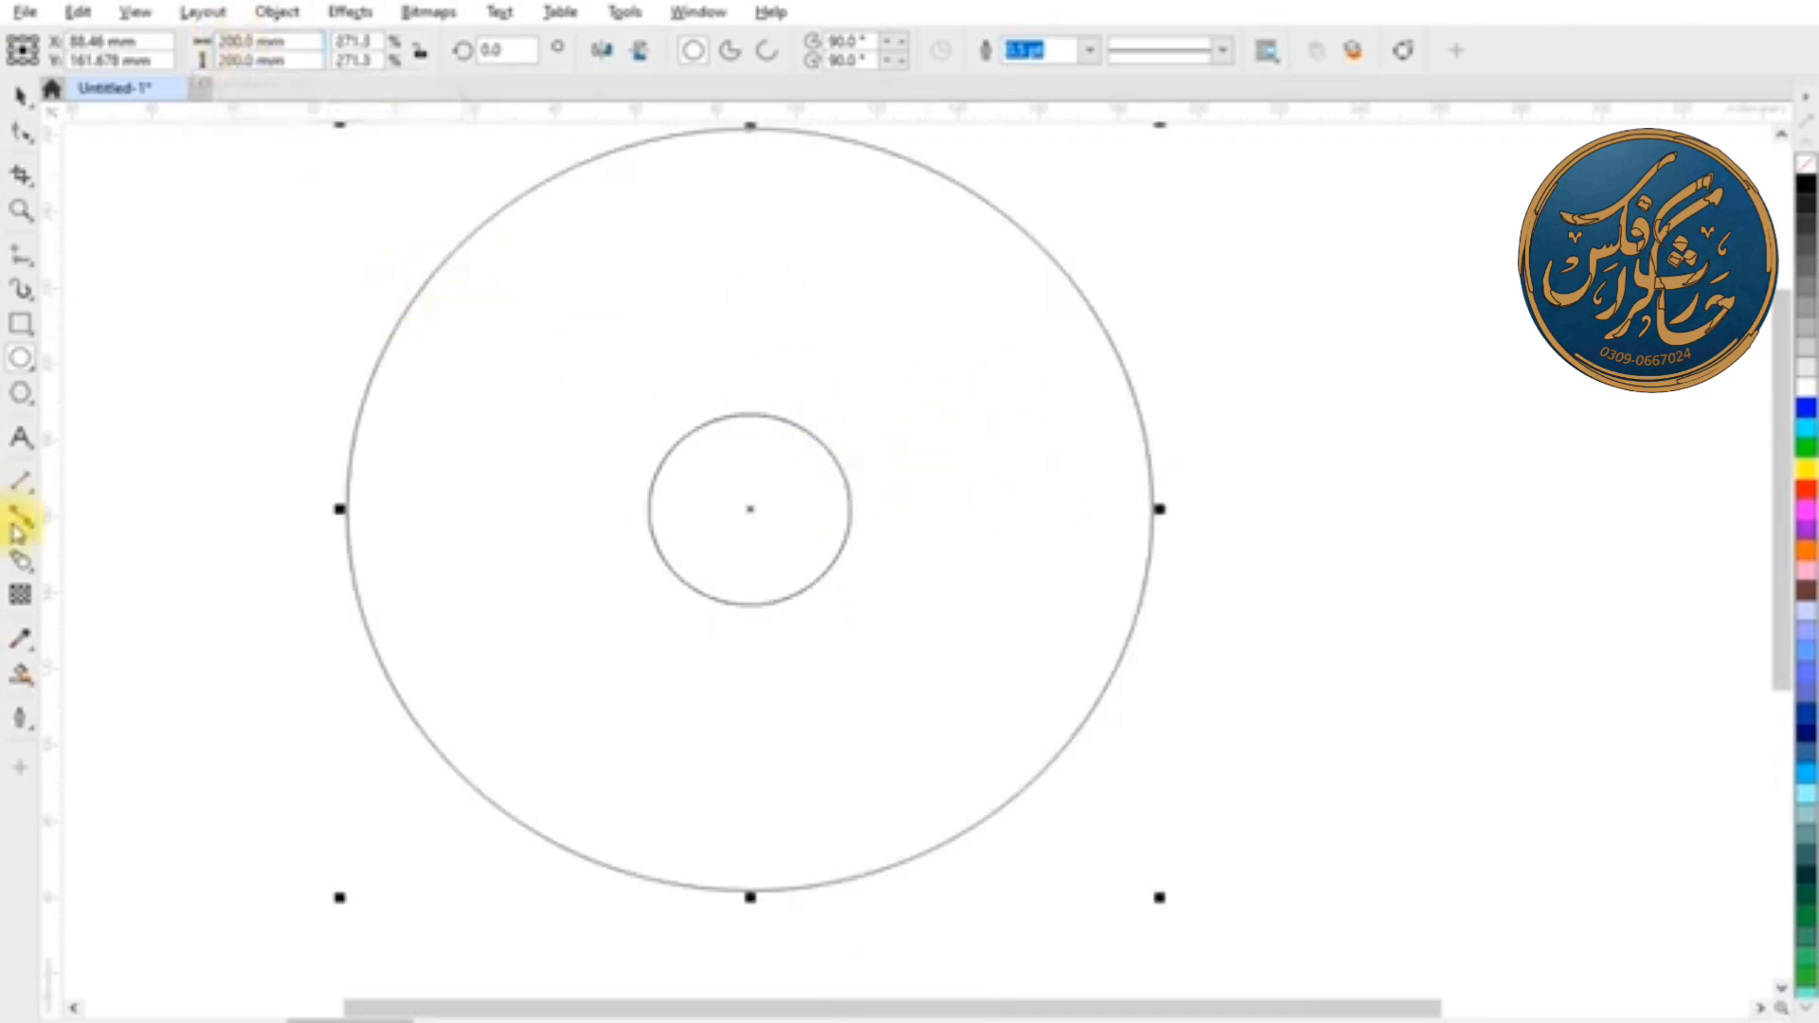
# Blend the small circle into the large circle and set the number of blend steps to 4.
pyautogui.click(21, 560)
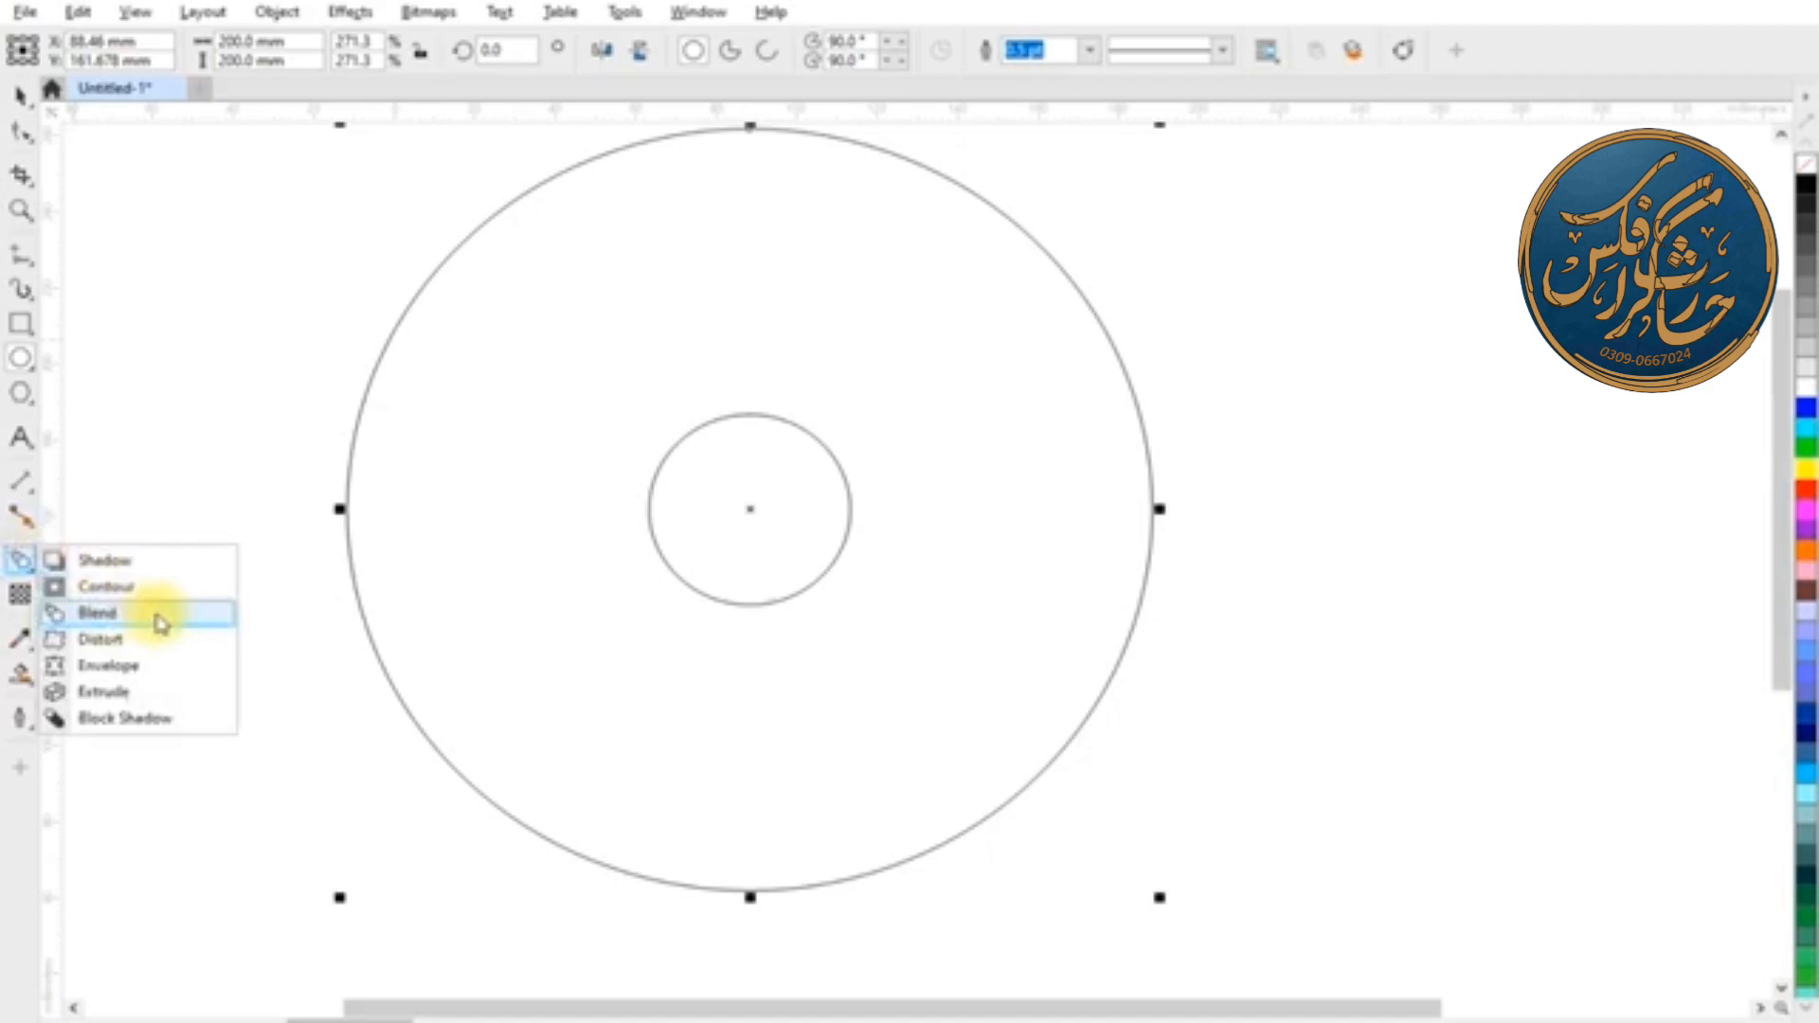
pyautogui.click(98, 613)
pyautogui.moveTo(861, 516); pyautogui.dragTo(1118, 474)
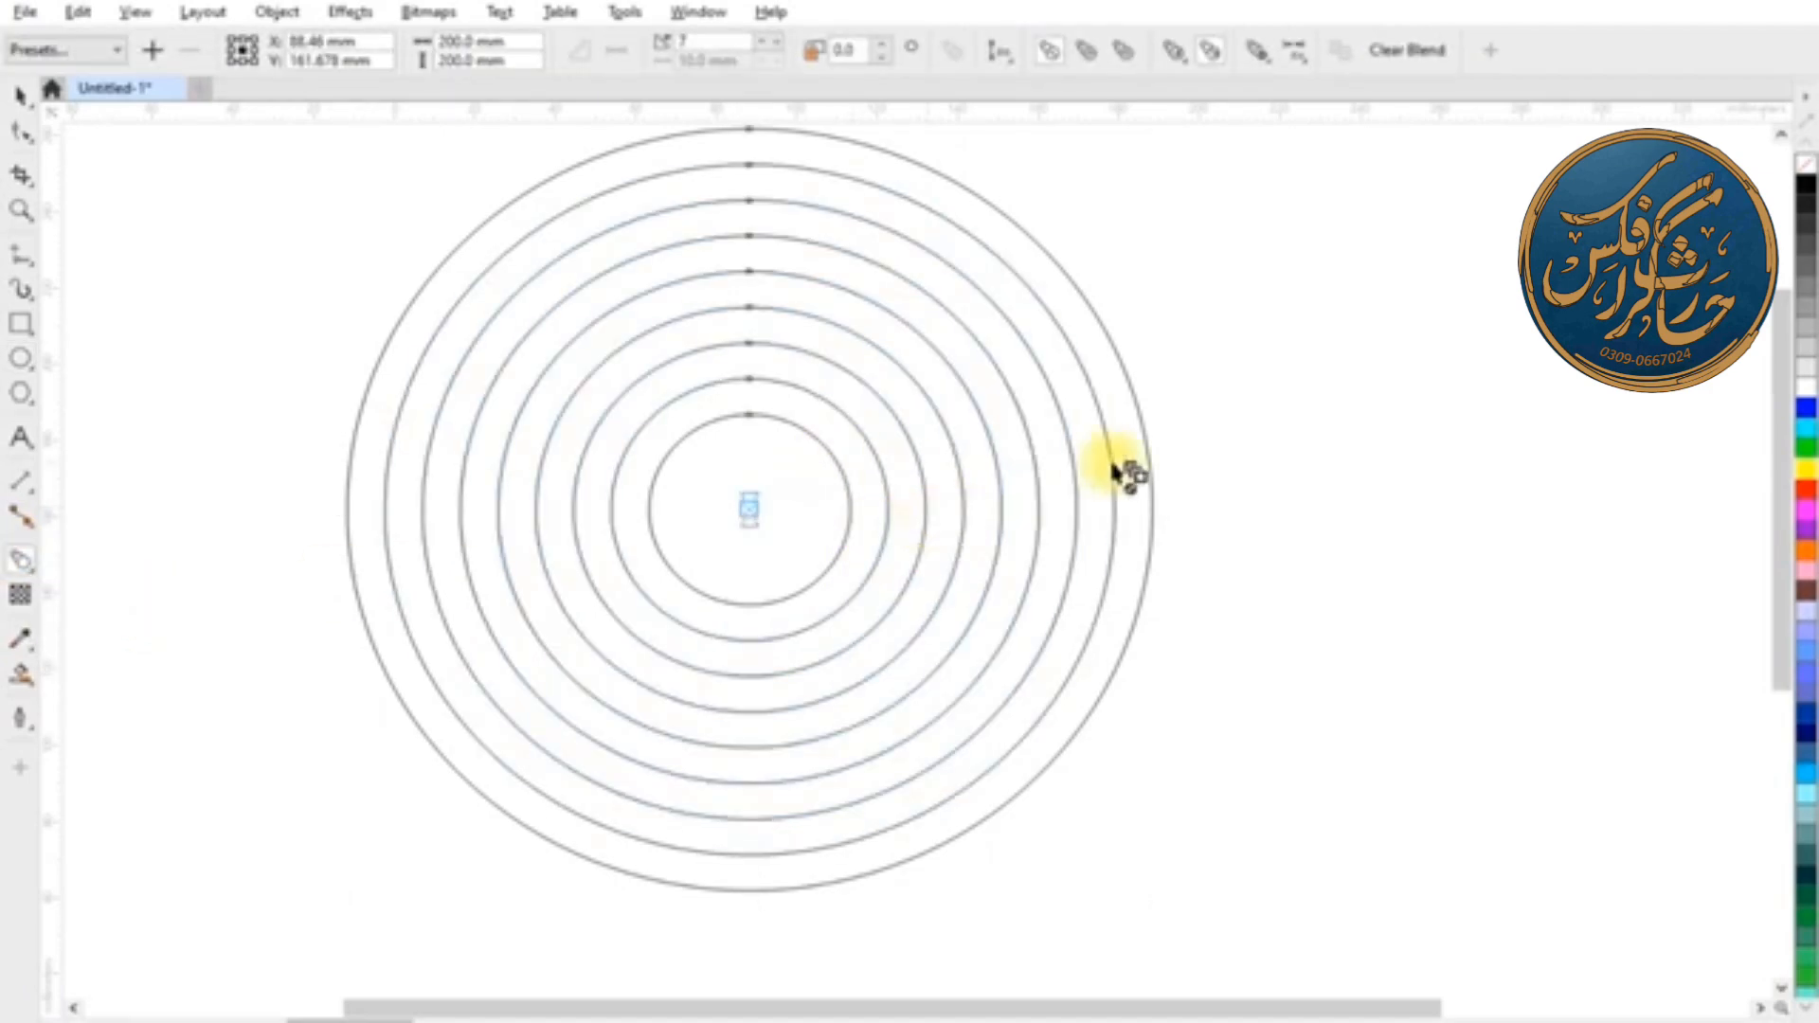
pyautogui.scroll(-1, 985, 474)
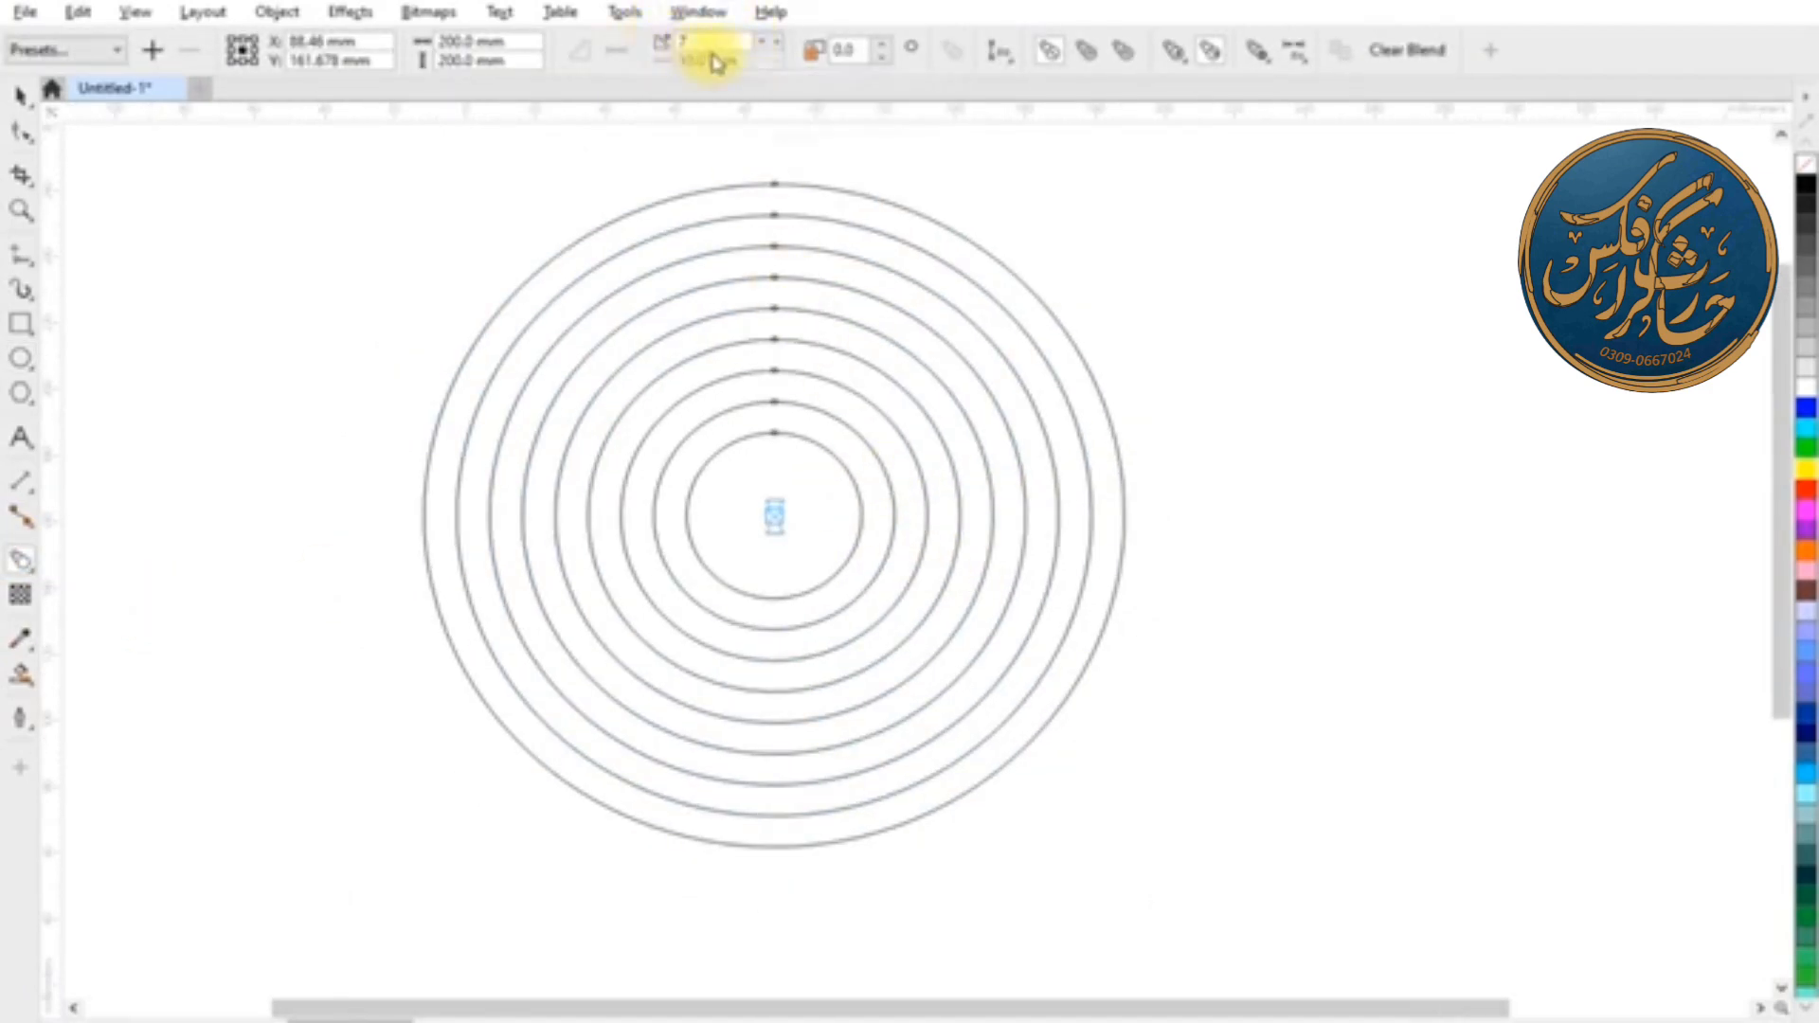
pyautogui.click(763, 43)
pyautogui.click(764, 43)
pyautogui.click(764, 43)
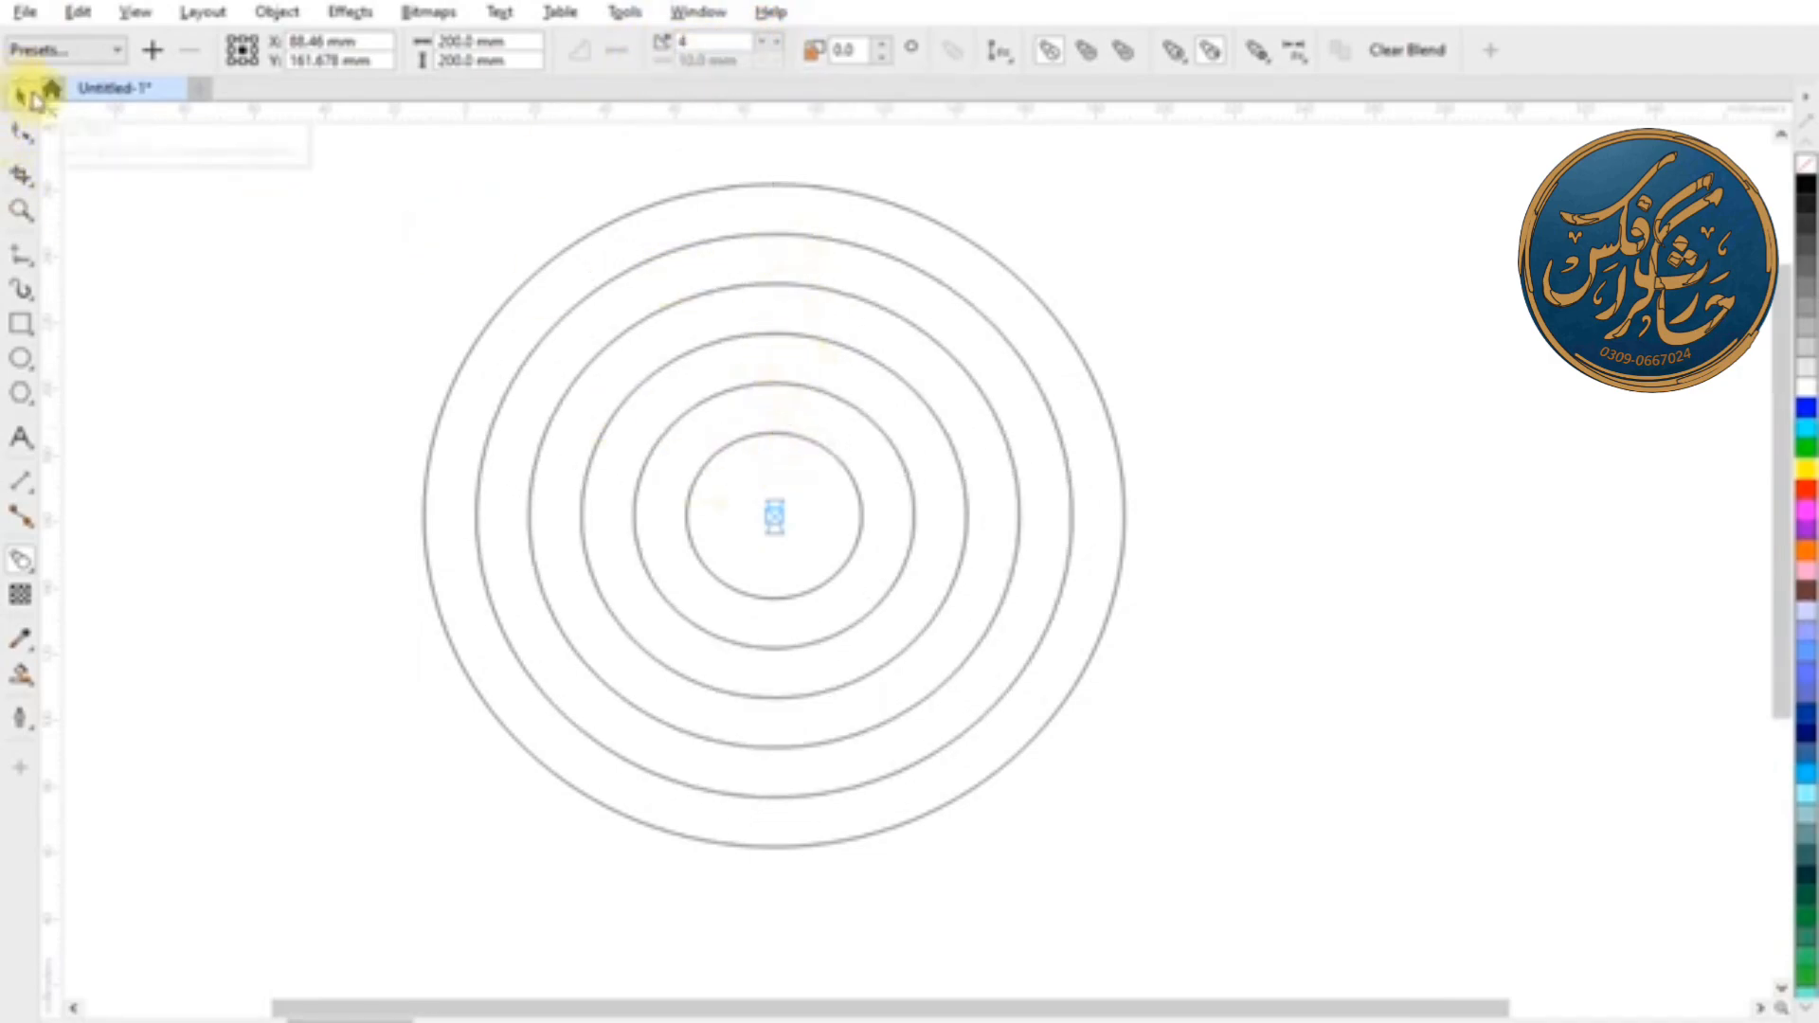
# Break the circle blend apart and ungroup the intermediate circles.
pyautogui.click(23, 95)
pyautogui.rightClick(711, 296)
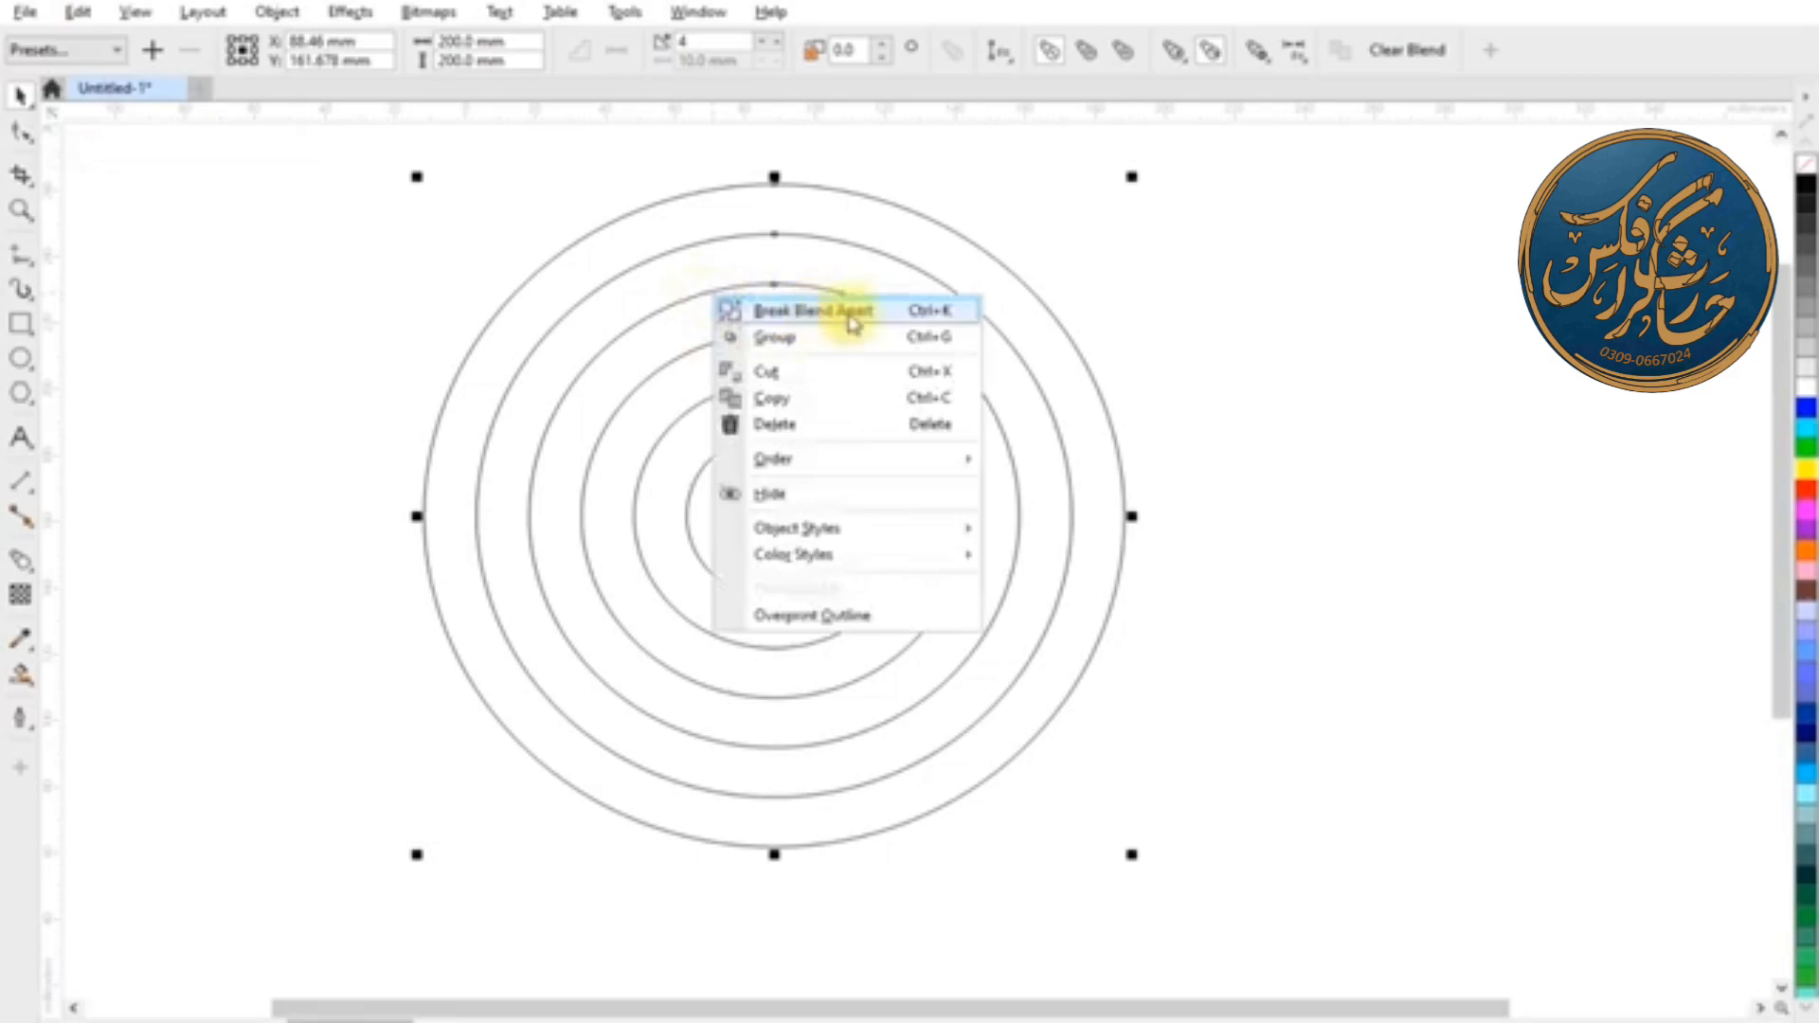
pyautogui.click(914, 318)
pyautogui.press('Escape')
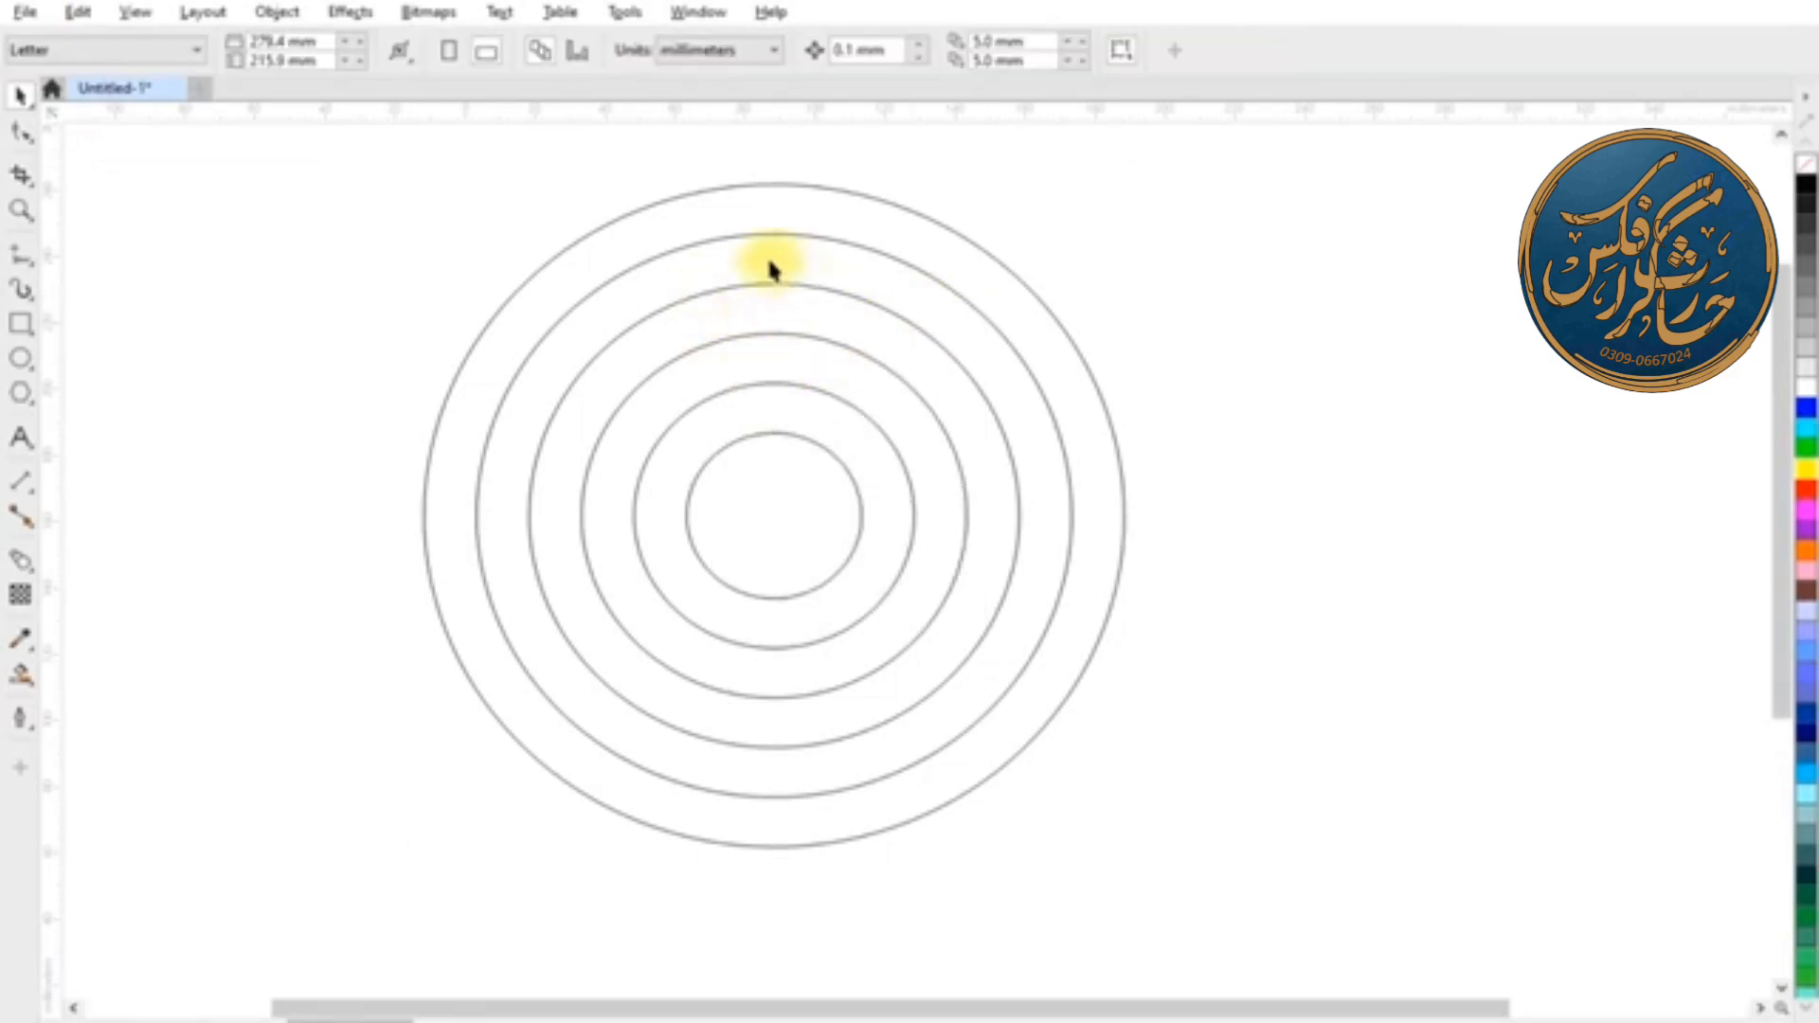
pyautogui.moveTo(752, 292); pyautogui.dragTo(938, 267)
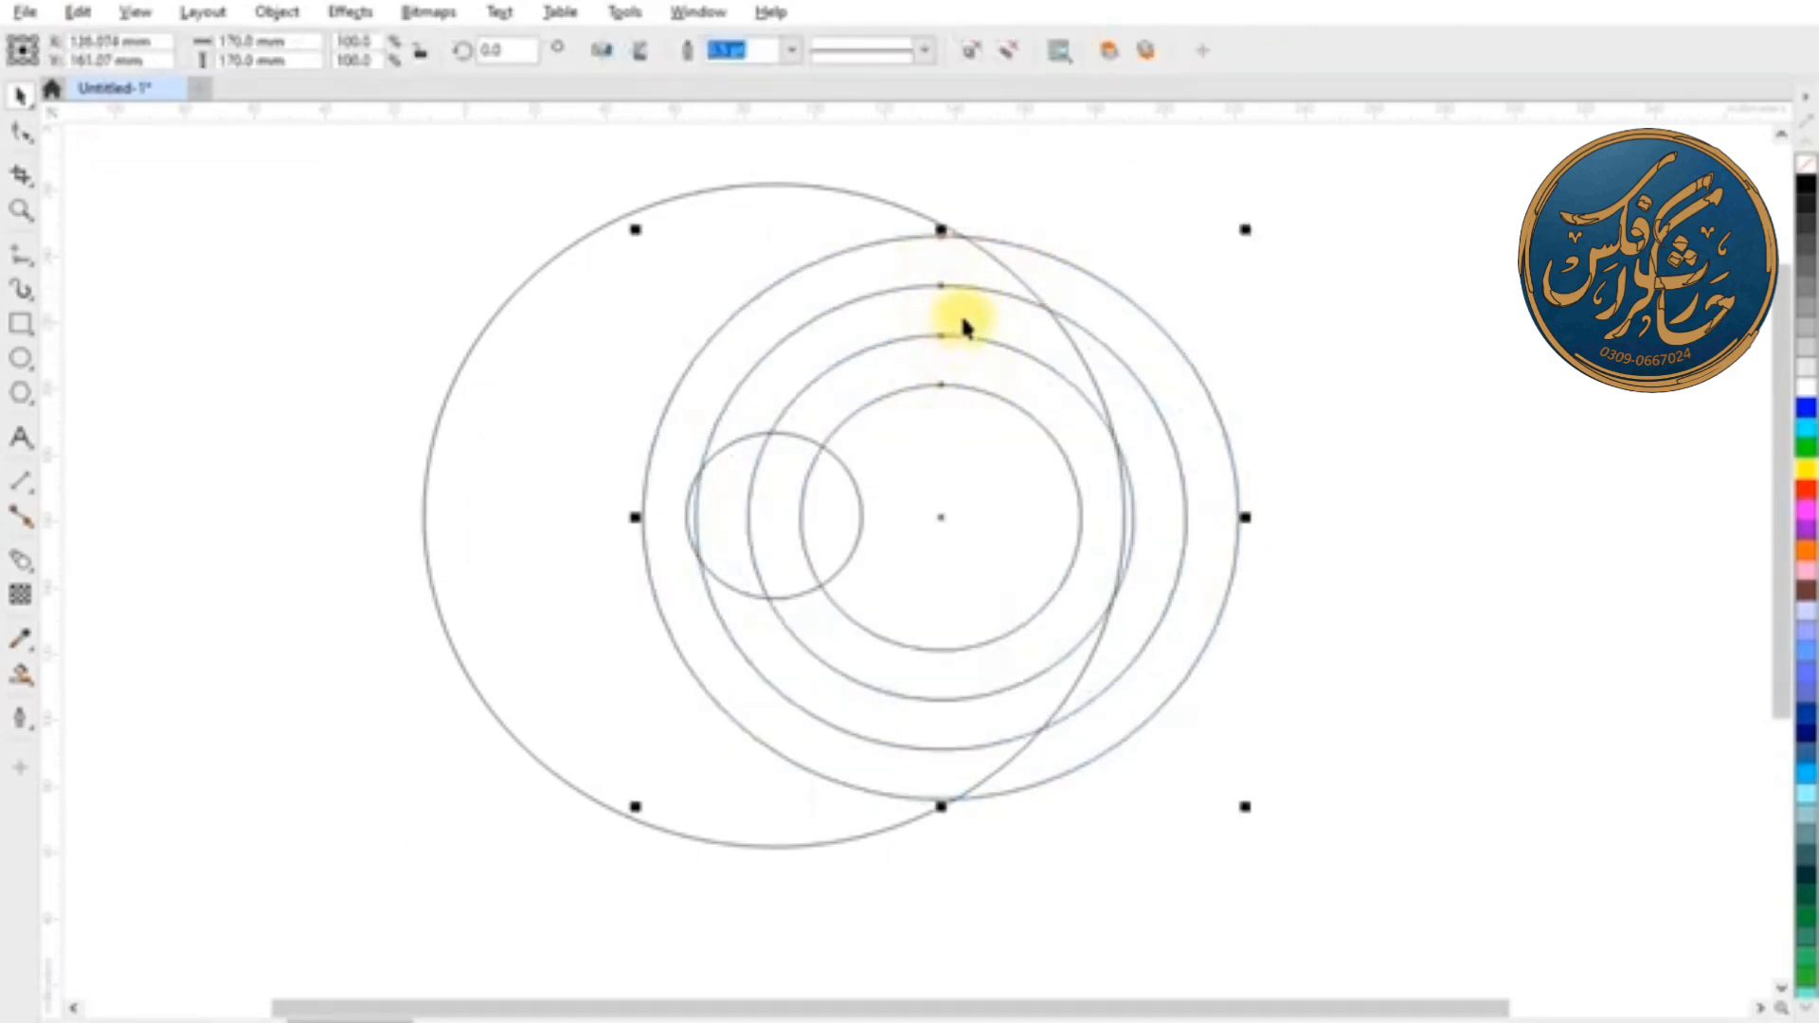
pyautogui.hotkey('ctrl', 'z')
pyautogui.hotkey('ctrl', 'u')
# Move individual circles aside to check that they are separate, and undo the moves.
pyautogui.click(1216, 292)
pyautogui.moveTo(747, 290); pyautogui.dragTo(573, 345)
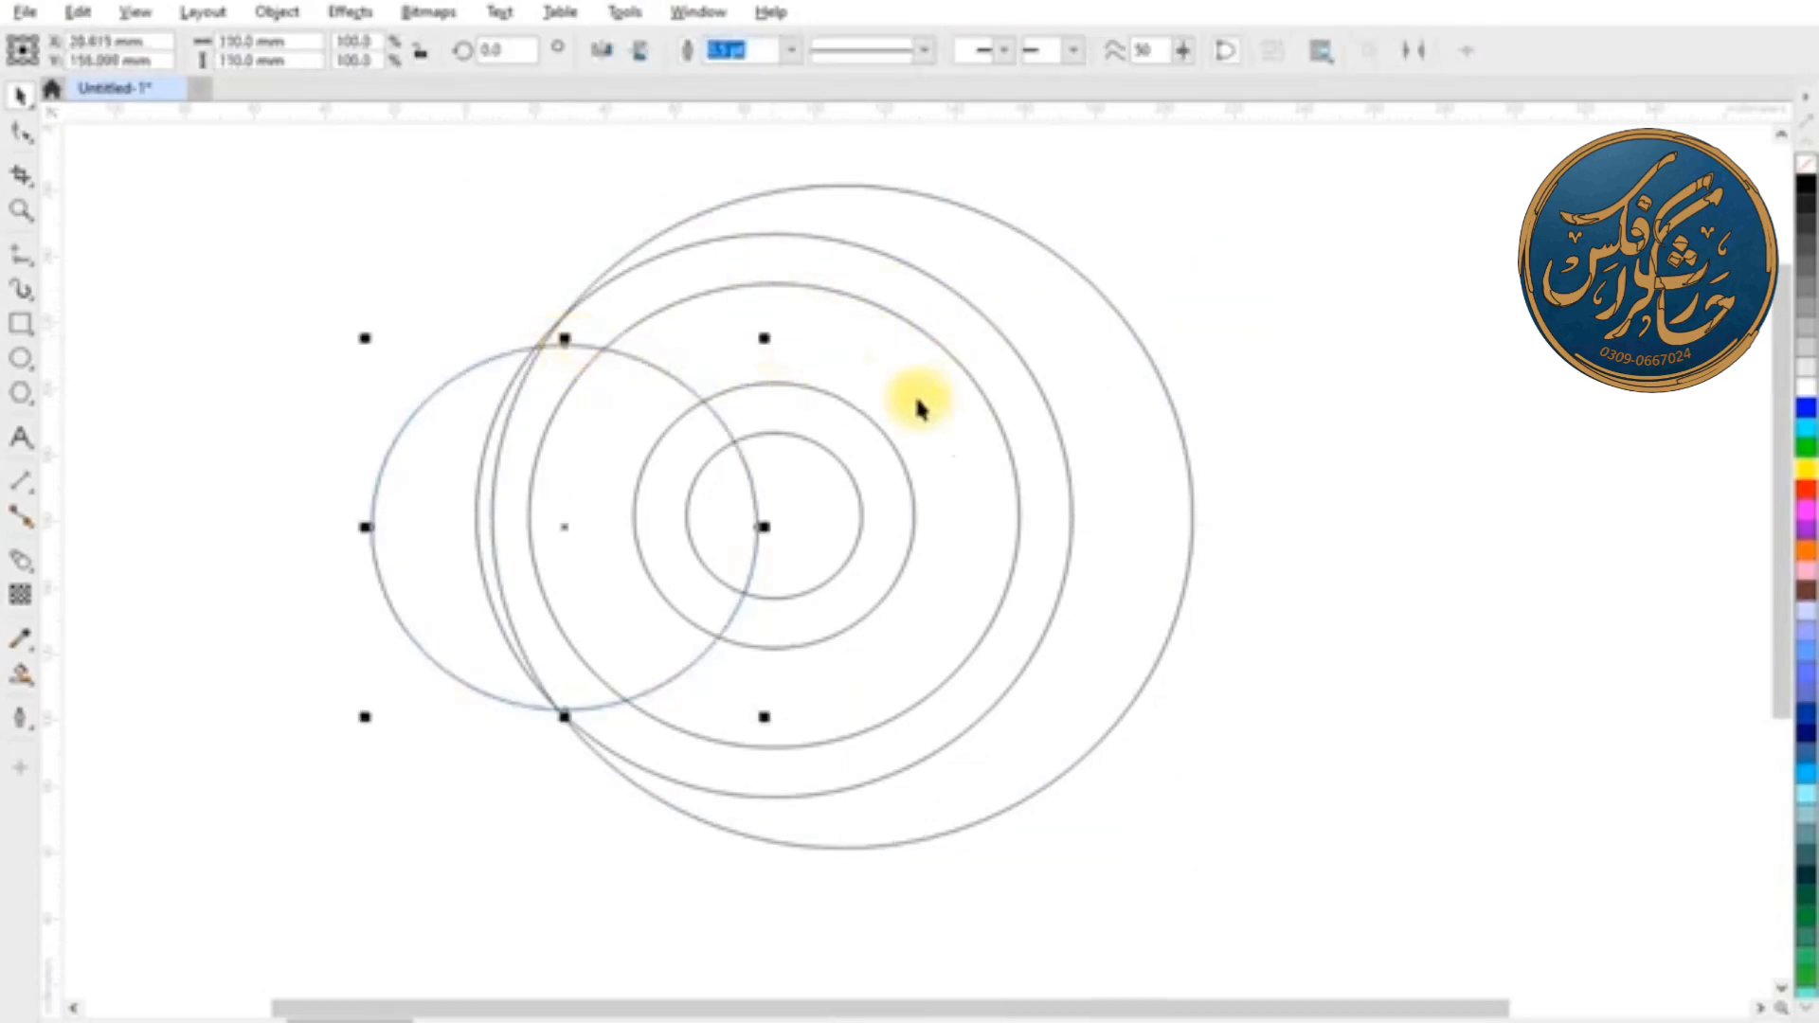
pyautogui.hotkey('ctrl', 'z')
pyautogui.hotkey('ctrl', 'z')
# Align all six circles at their bottom edges and move the set slightly left and down.
pyautogui.moveTo(358, 167); pyautogui.dragTo(1237, 852)
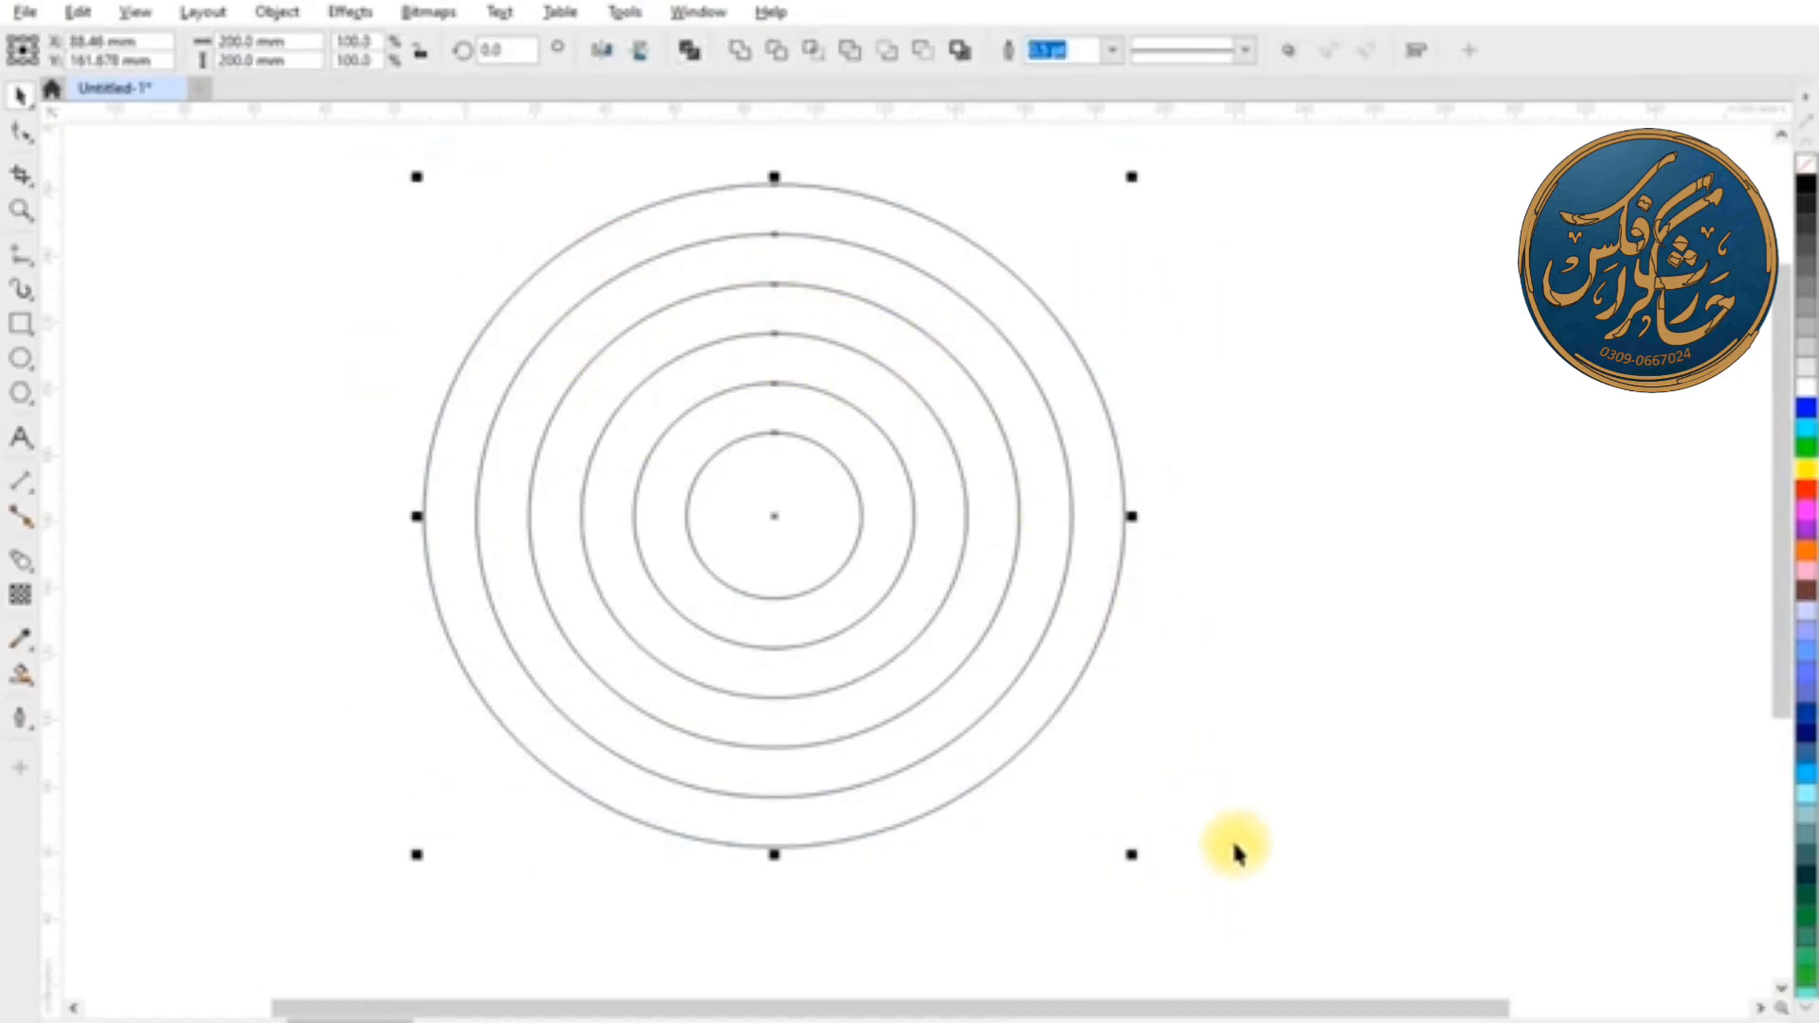
pyautogui.press('b')
pyautogui.moveTo(808, 316); pyautogui.dragTo(691, 500)
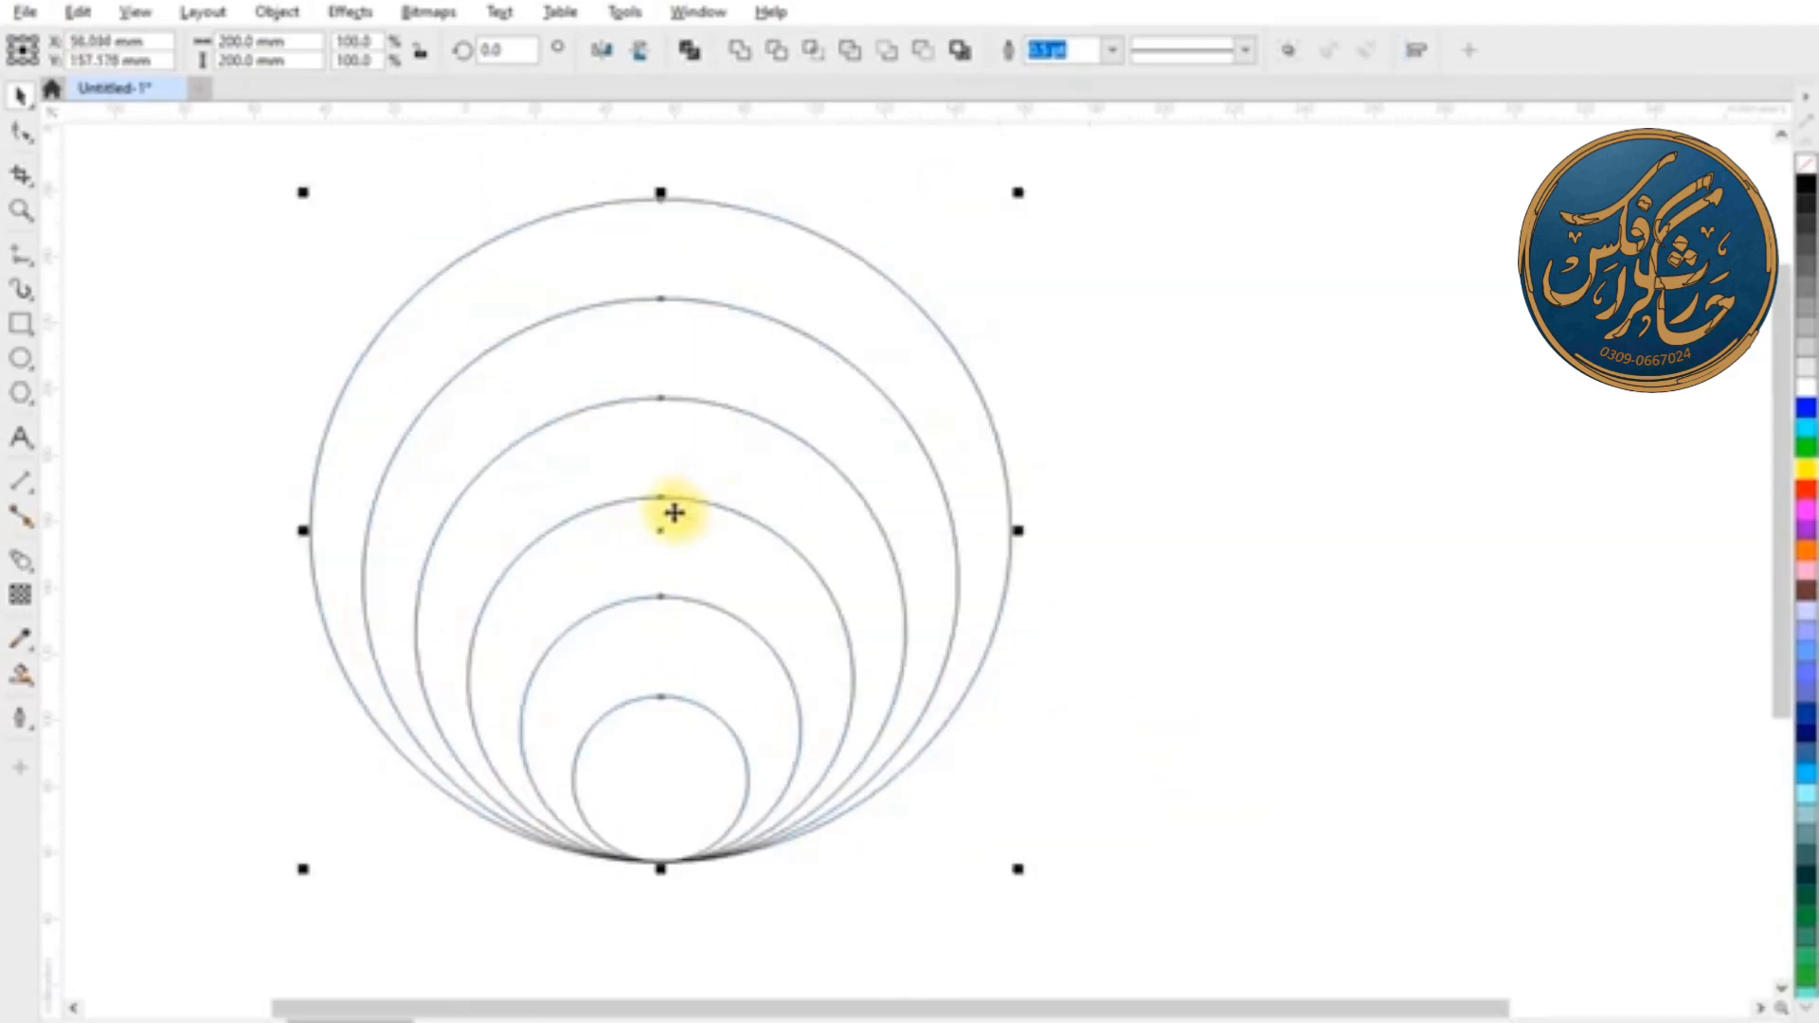
# Draw a rectangle beside the circles and set its size to 150 mm wide by 30 mm high.
pyautogui.click(20, 323)
pyautogui.moveTo(1039, 306); pyautogui.dragTo(1402, 372)
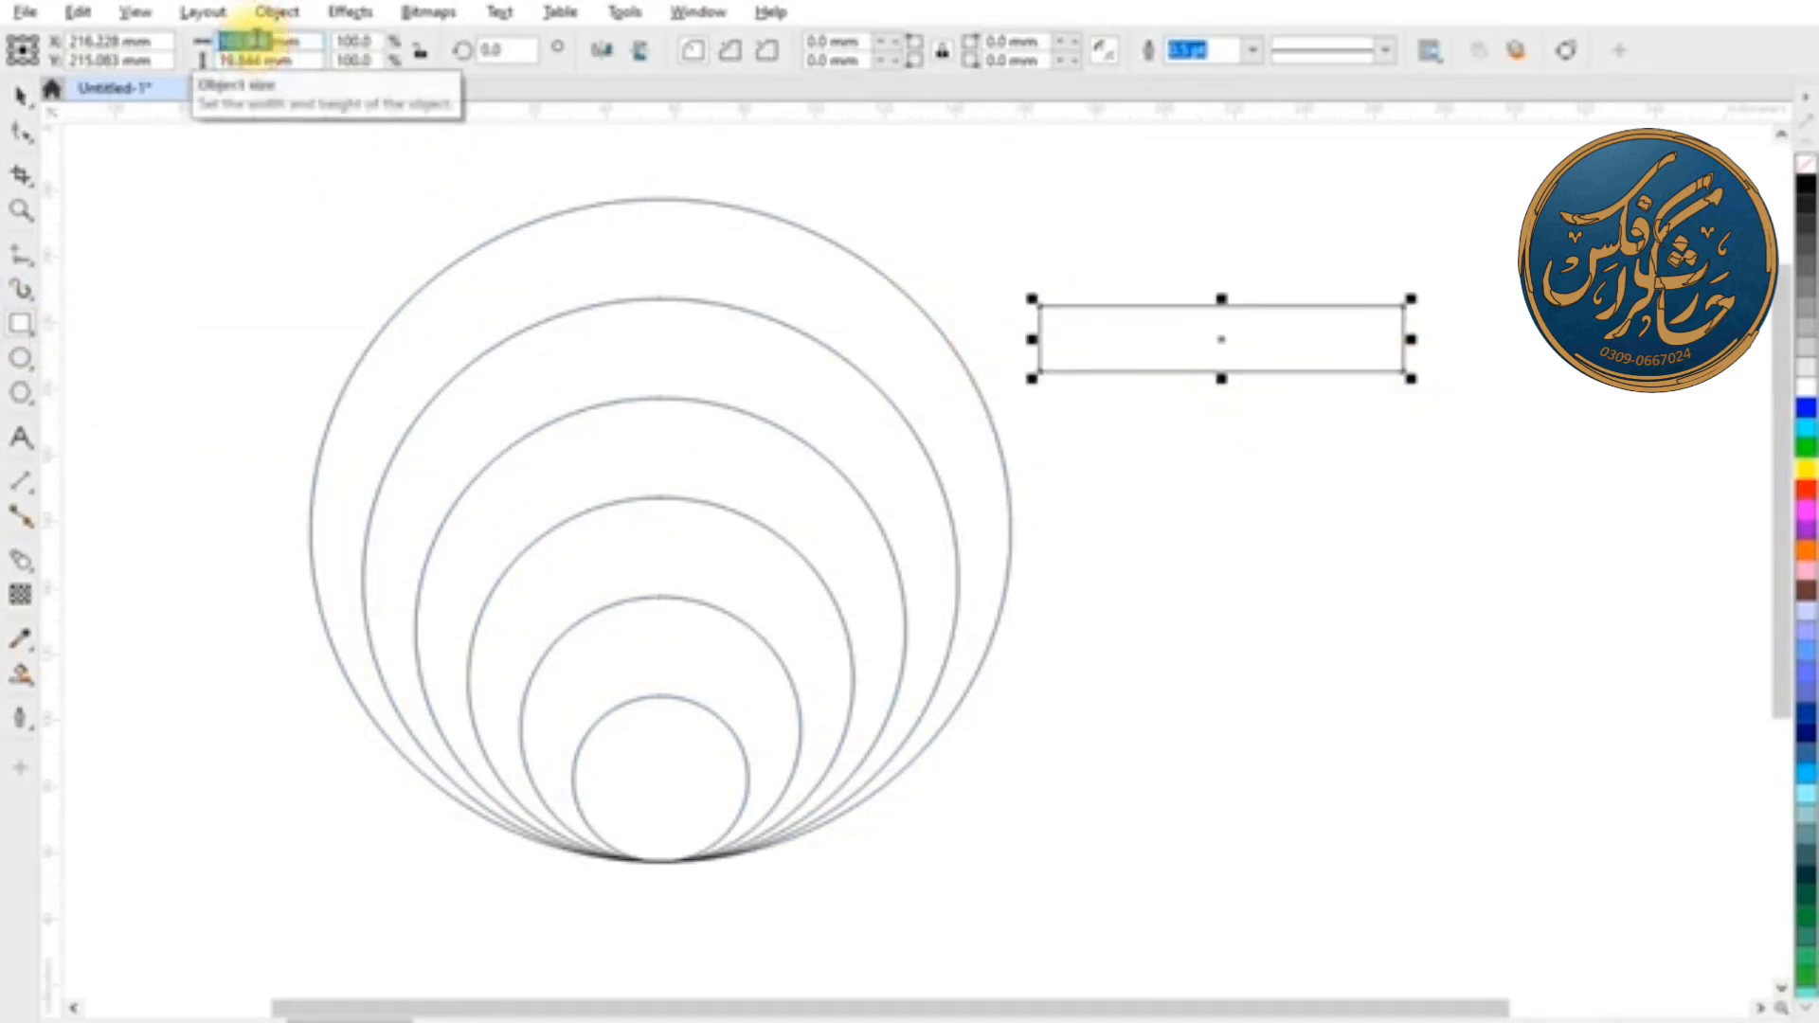
pyautogui.write('30')
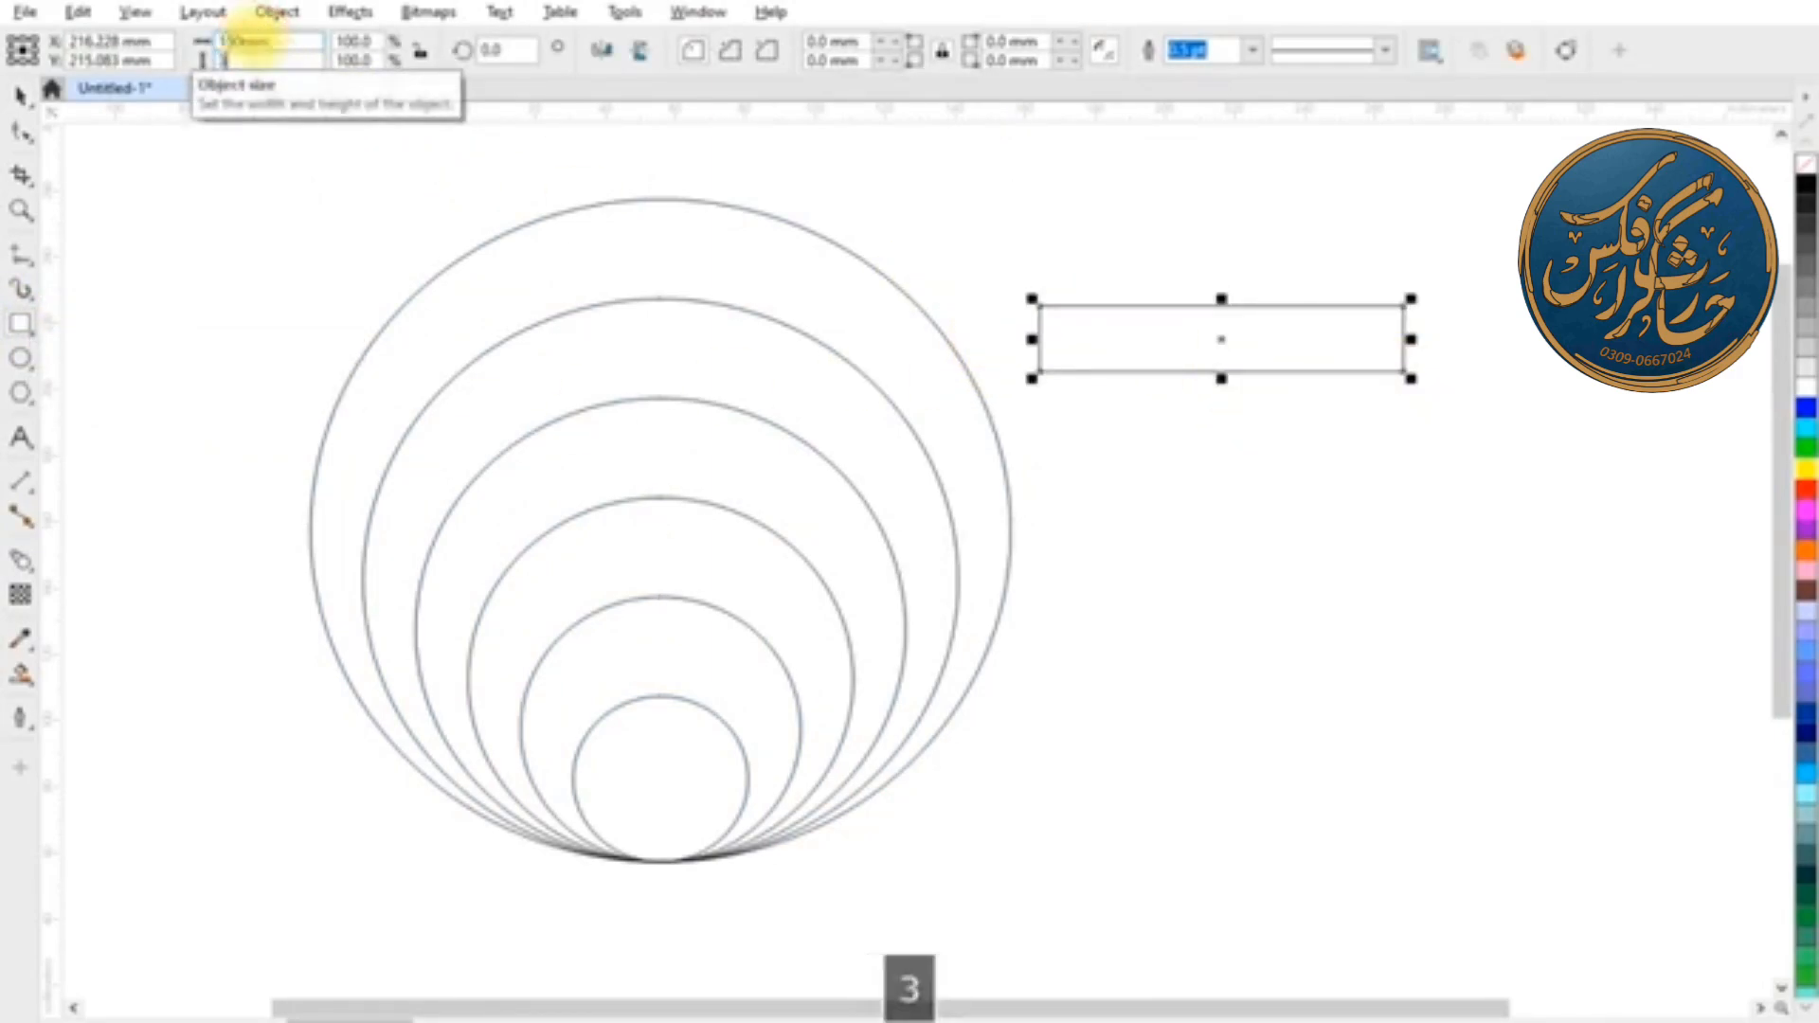
pyautogui.press('Return')
# Duplicate the rectangle below the original and set the copy's width to 100 mm.
pyautogui.click(16, 101)
pyautogui.moveTo(1239, 354); pyautogui.dragTo(1248, 534)
pyautogui.rightClick(1249, 533)
pyautogui.doubleClick(247, 42)
pyautogui.write('15')
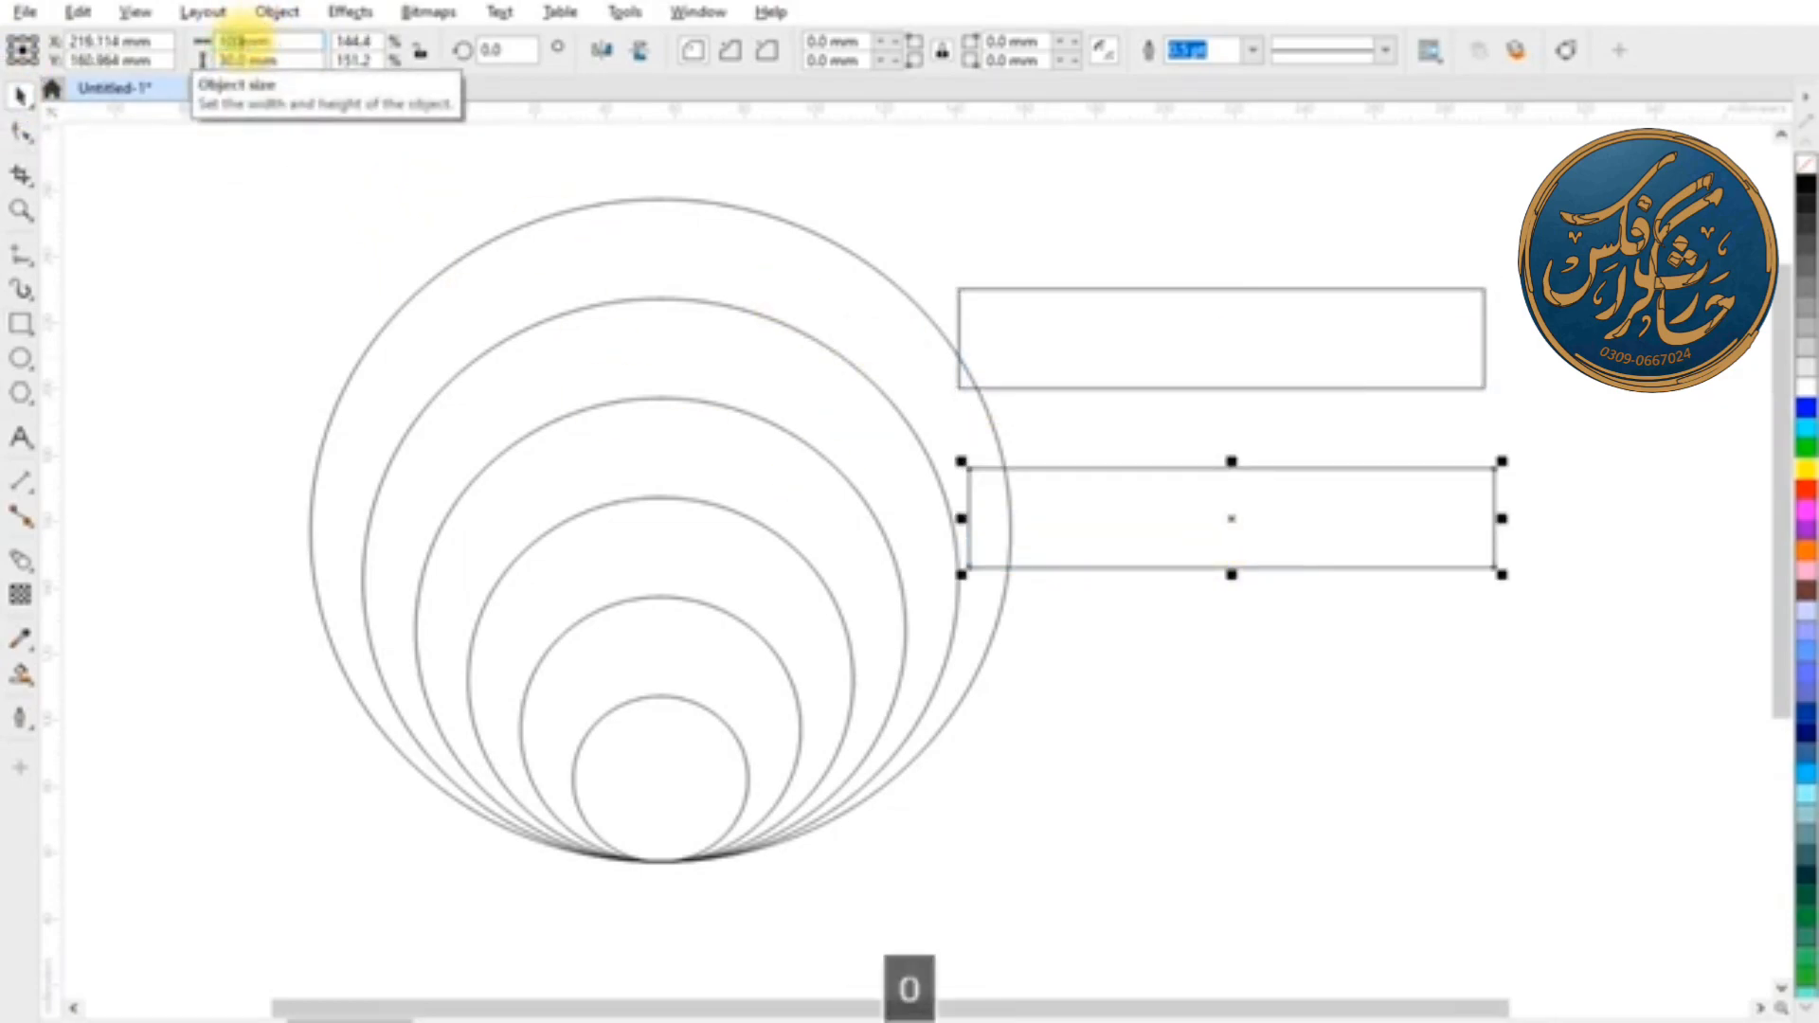
pyautogui.write('0.0')
pyautogui.press('Return')
# Snap the longer rectangle's top-left corner to the largest circle's top and the shorter one's to the second-smallest circle's top.
pyautogui.click(1198, 338)
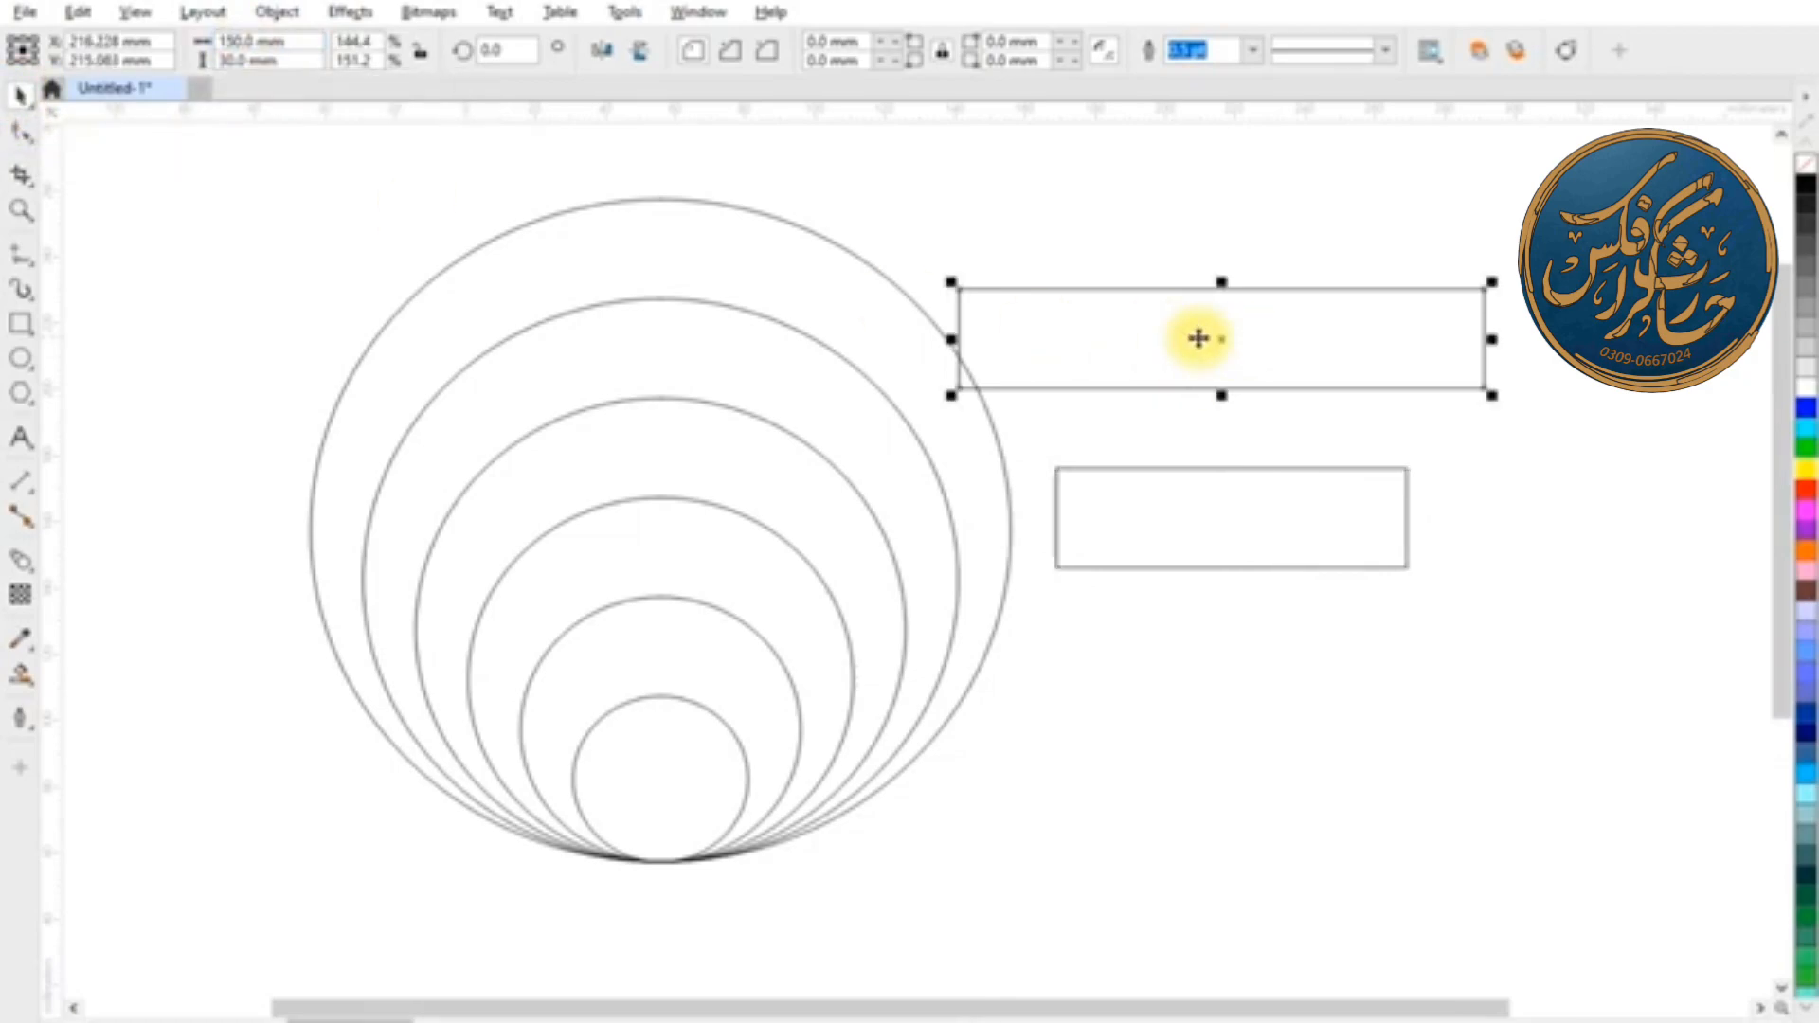
pyautogui.moveTo(961, 289); pyautogui.dragTo(661, 201)
pyautogui.moveTo(1058, 471); pyautogui.dragTo(661, 604)
# Convert both rectangles to curves.
pyautogui.click(1103, 275)
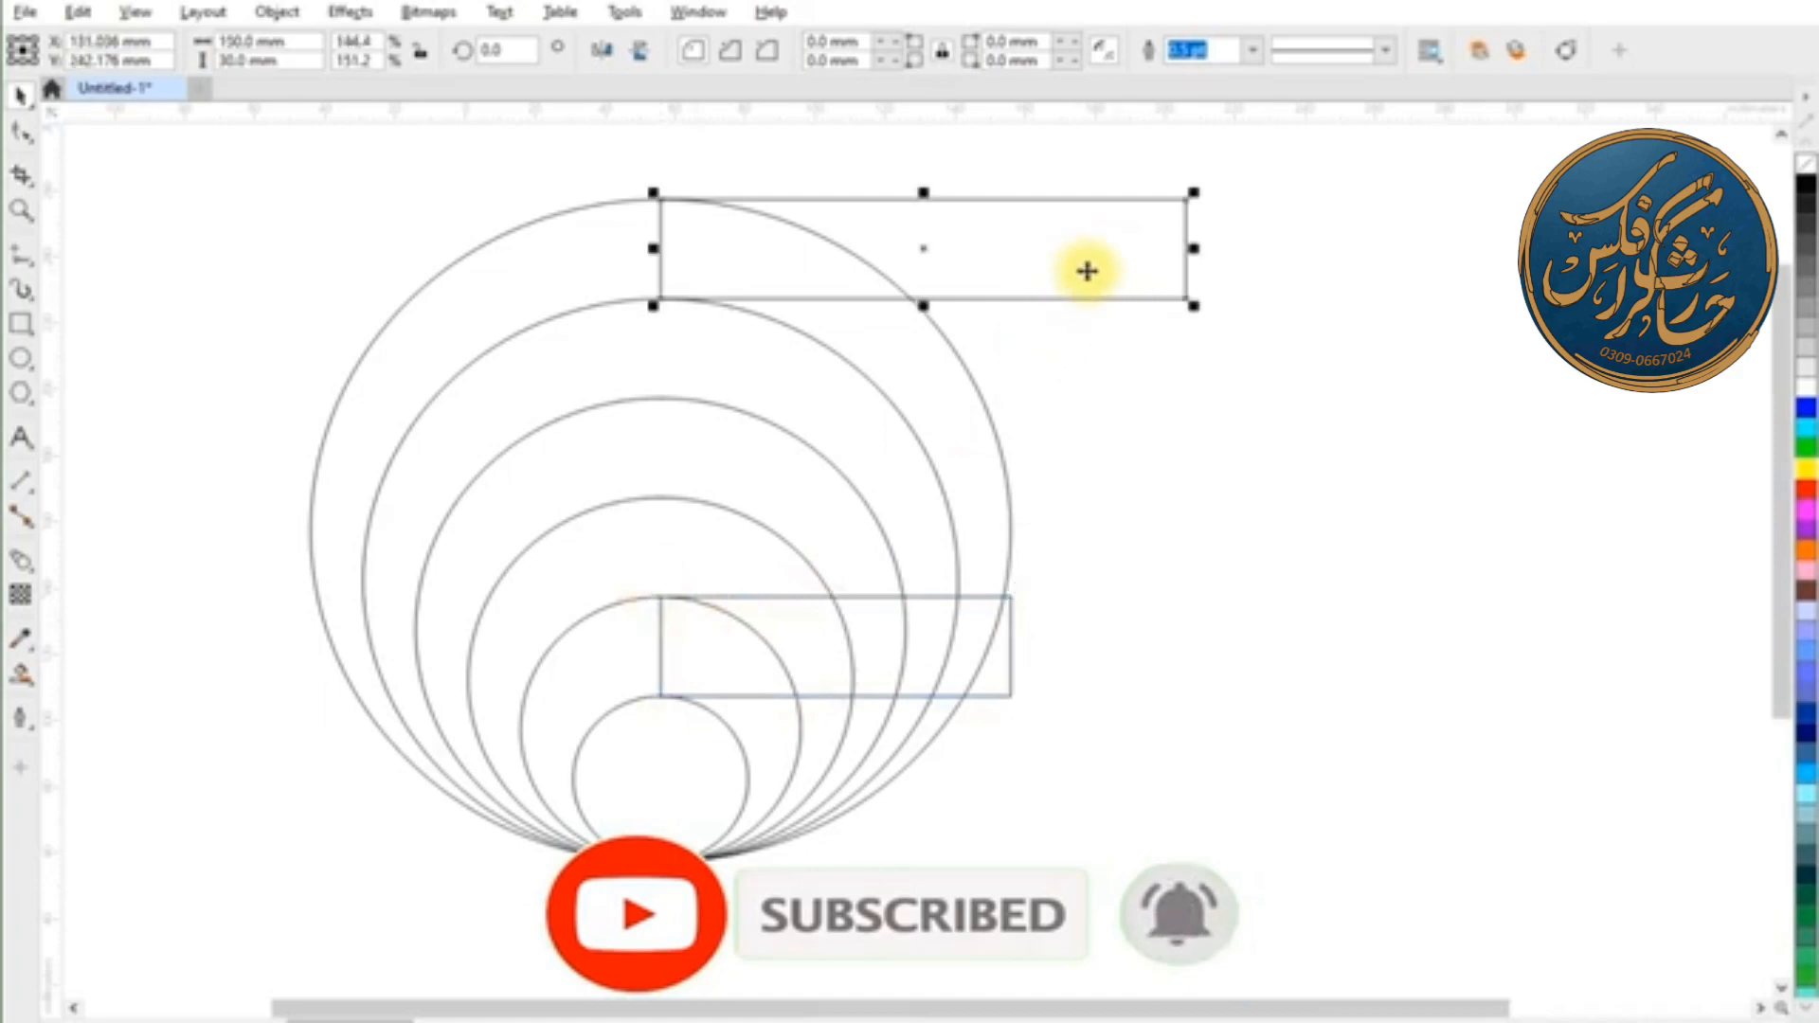
pyautogui.click(1007, 680)
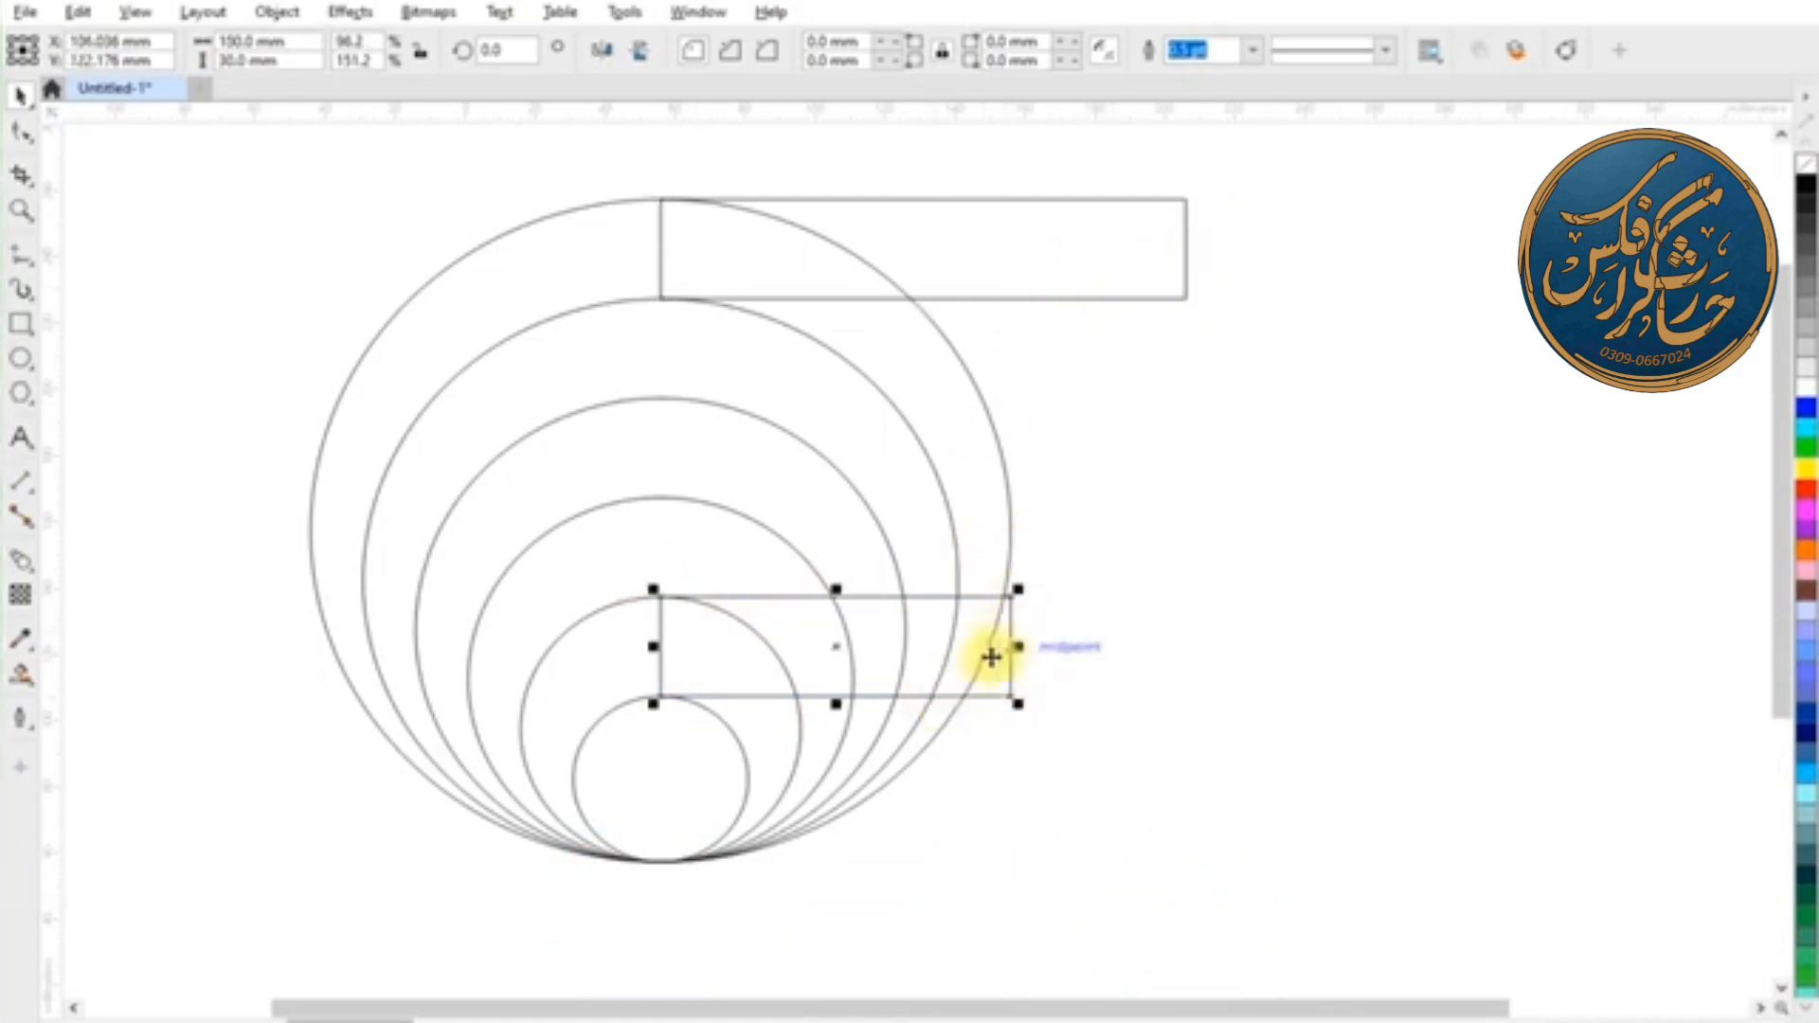
pyautogui.click(21, 133)
pyautogui.hotkey('ctrl', 'q')
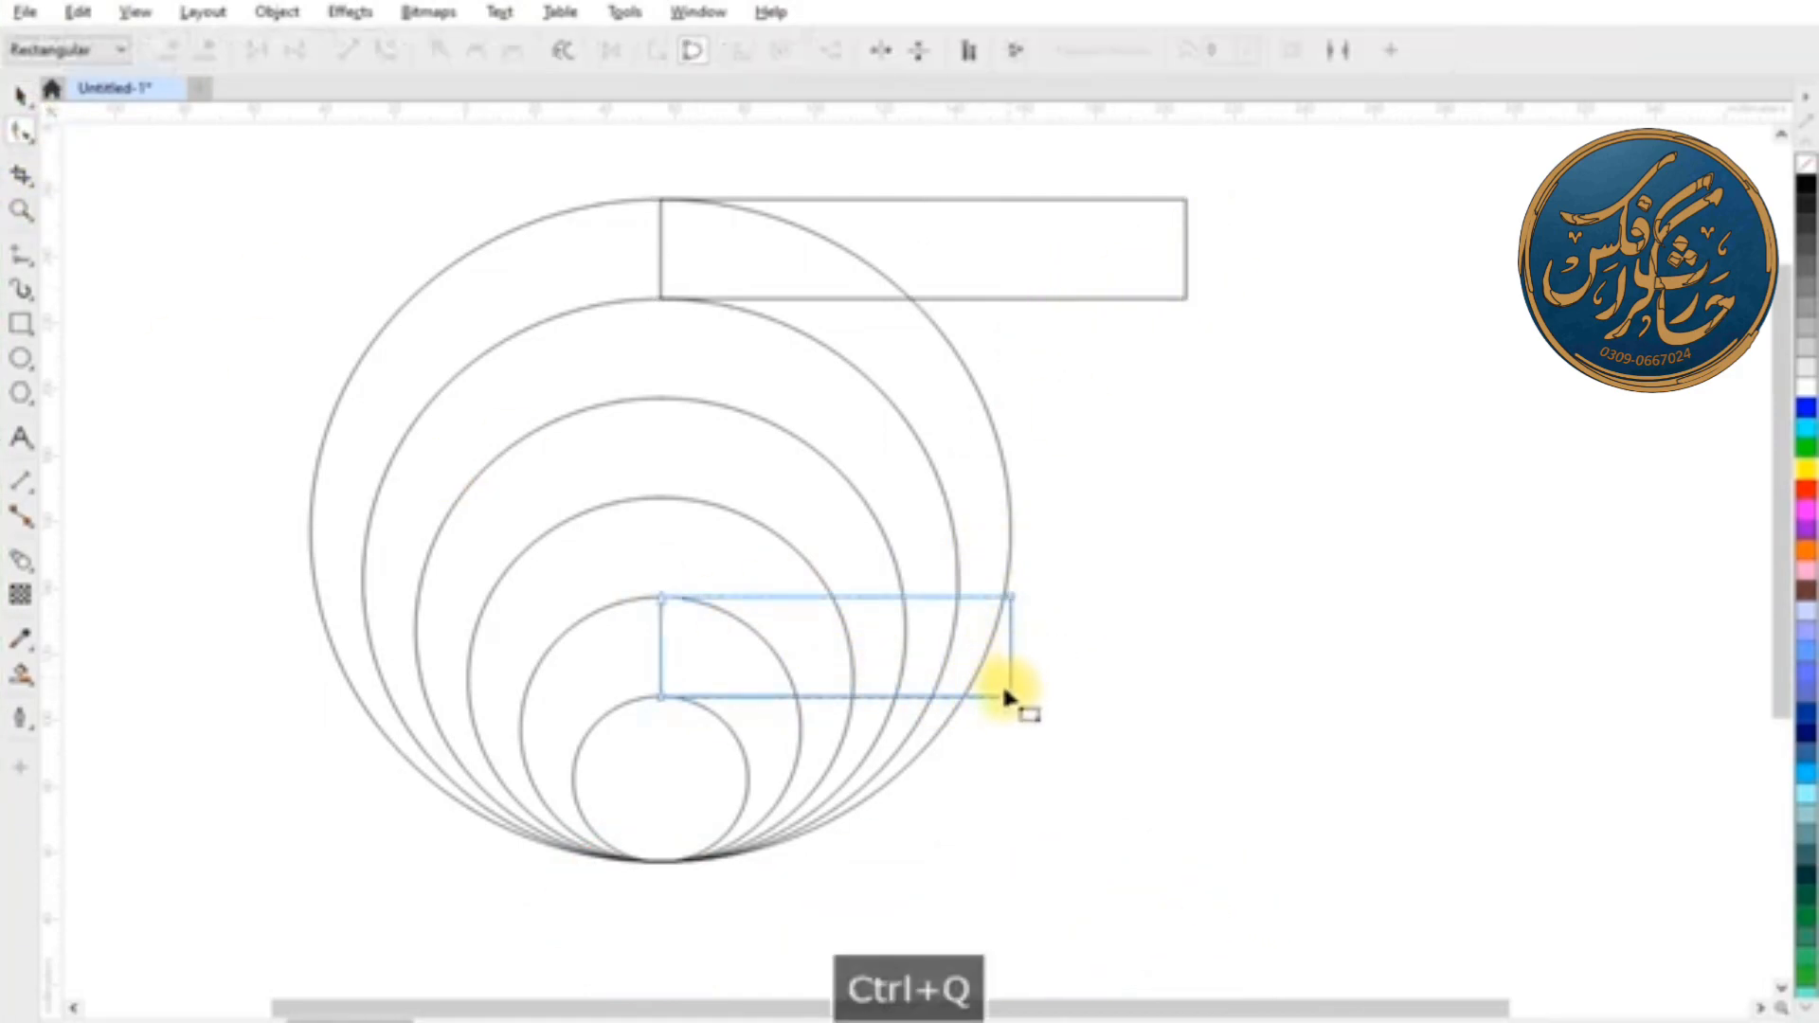
pyautogui.click(1038, 279)
pyautogui.hotkey('ctrl', 'q')
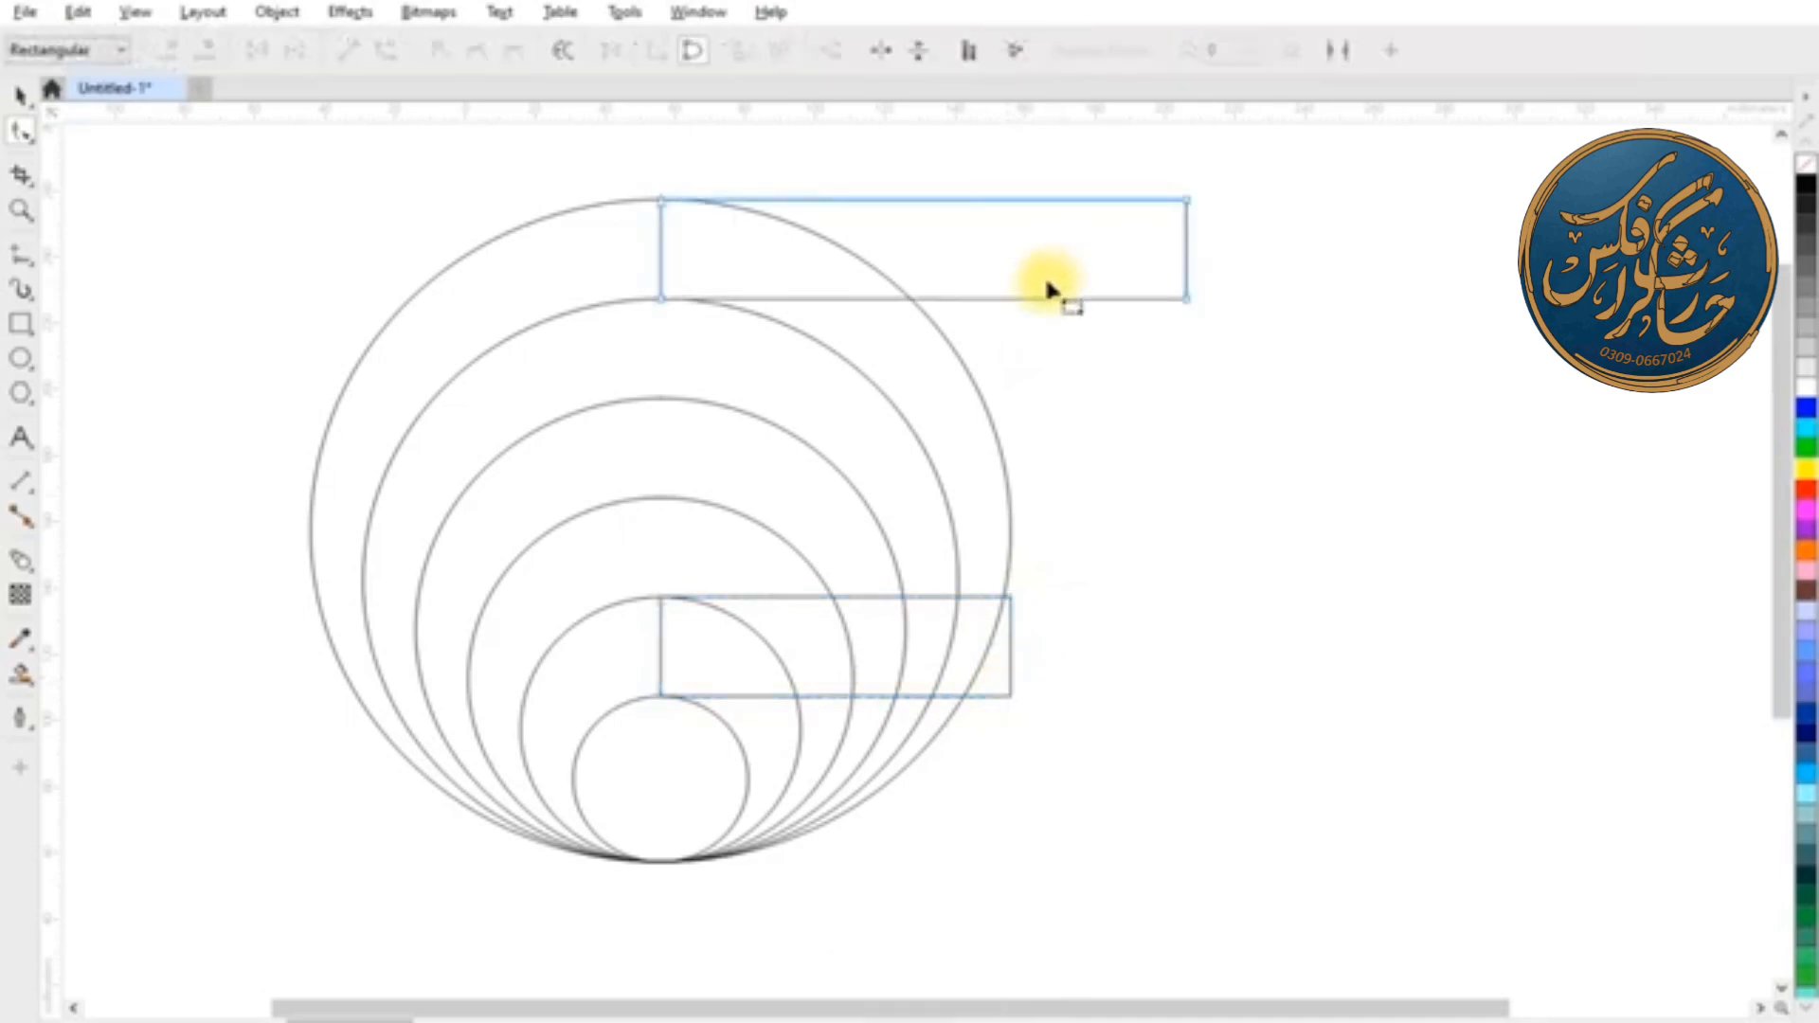
# Apply a fillet to the bottom-right corner of both rectangles.
pyautogui.click(1189, 299)
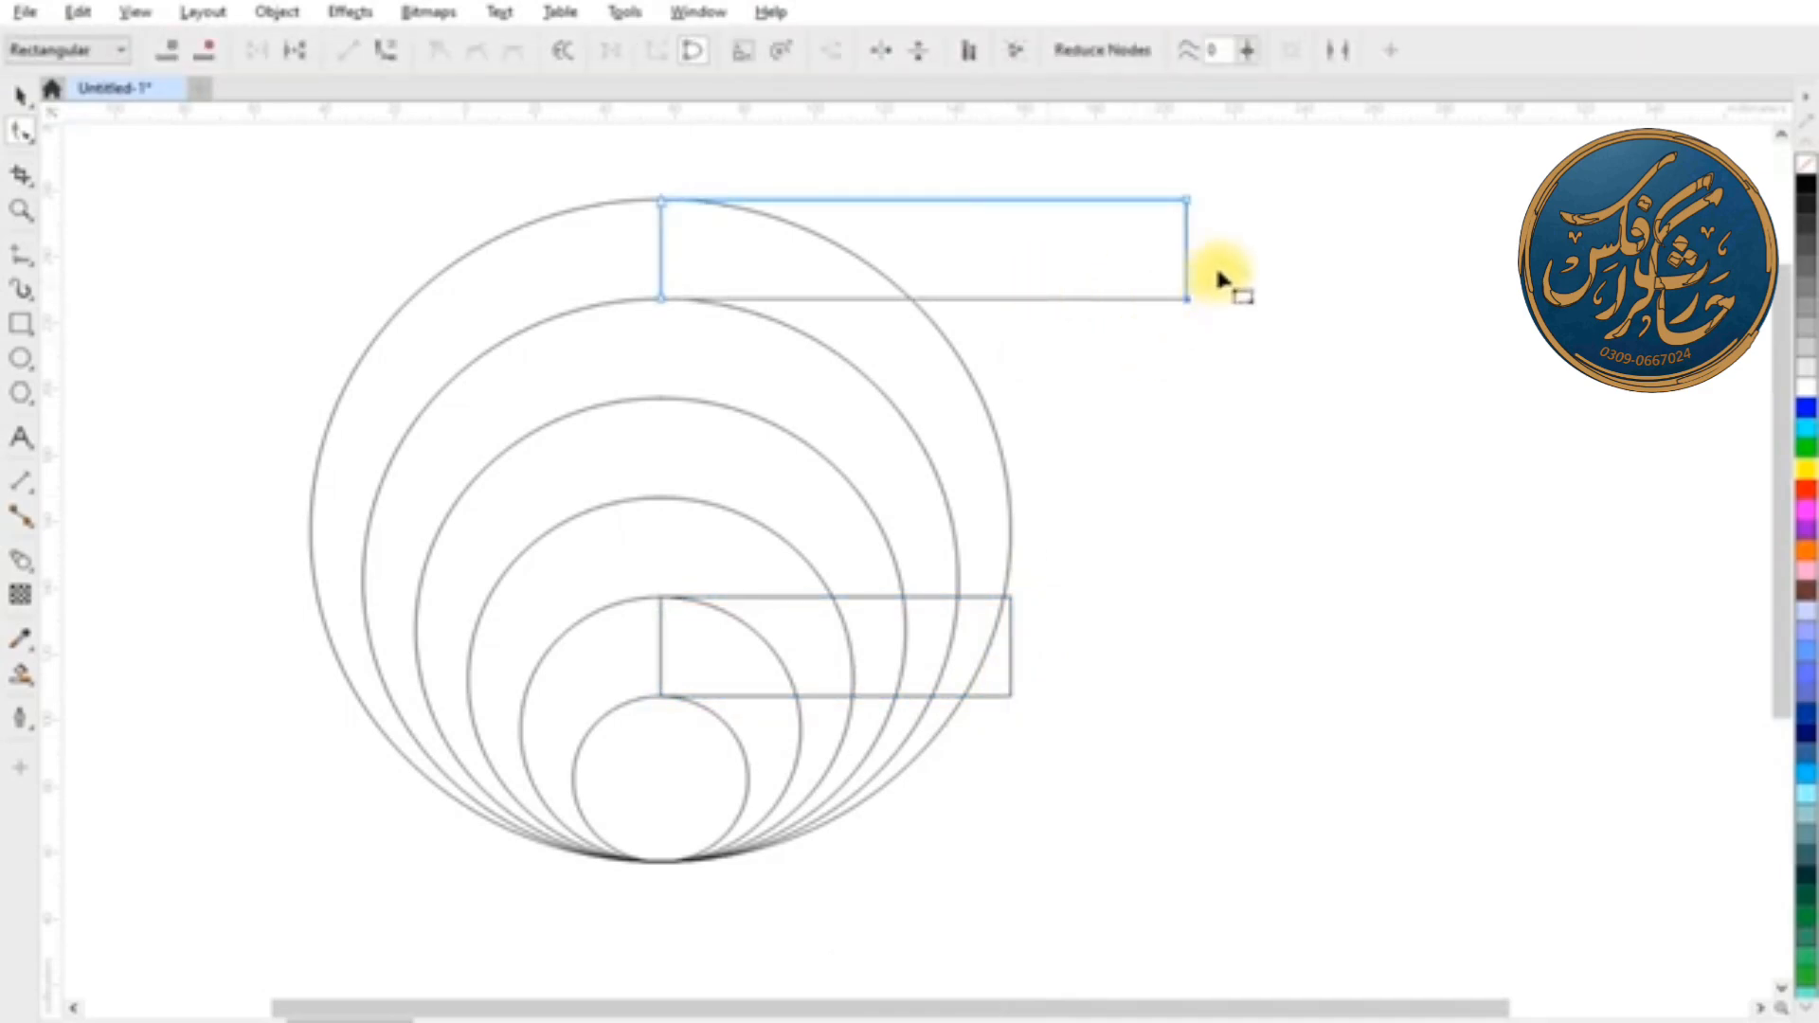
pyautogui.click(677, 14)
pyautogui.moveTo(796, 329)
pyautogui.click(934, 522)
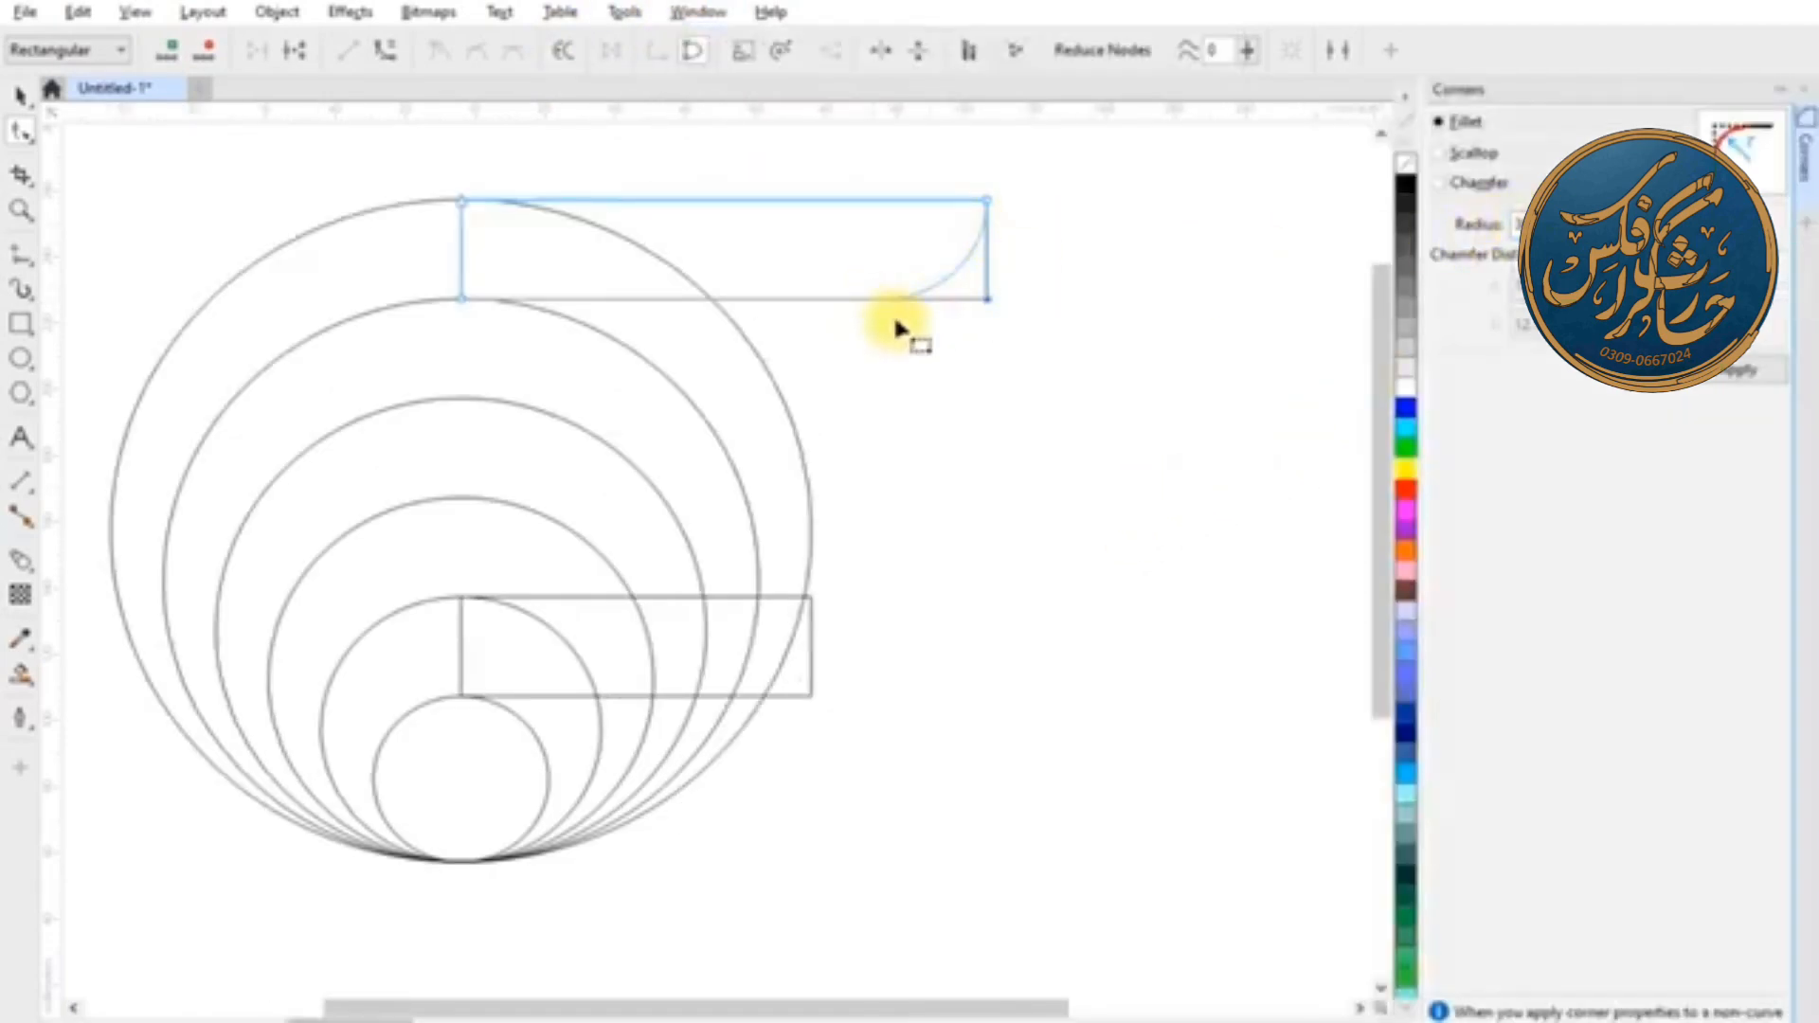
pyautogui.click(846, 669)
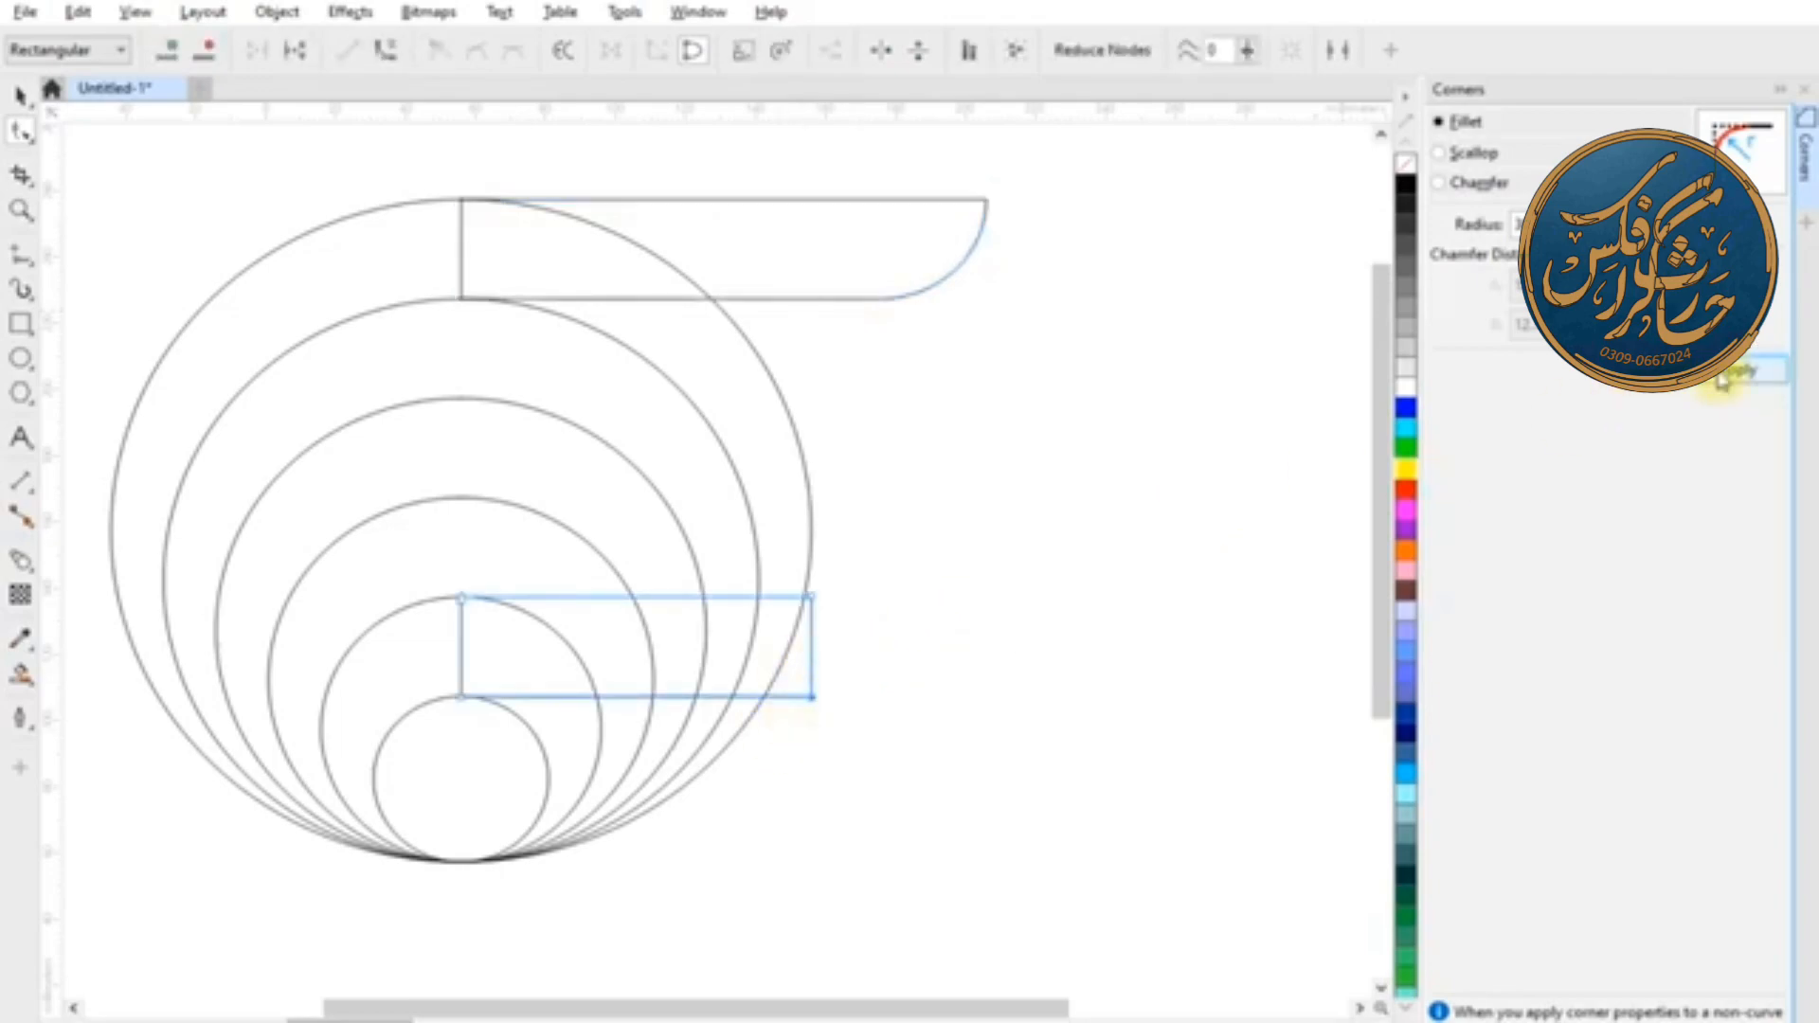
pyautogui.scroll(-1, 947, 516)
pyautogui.click(1808, 90)
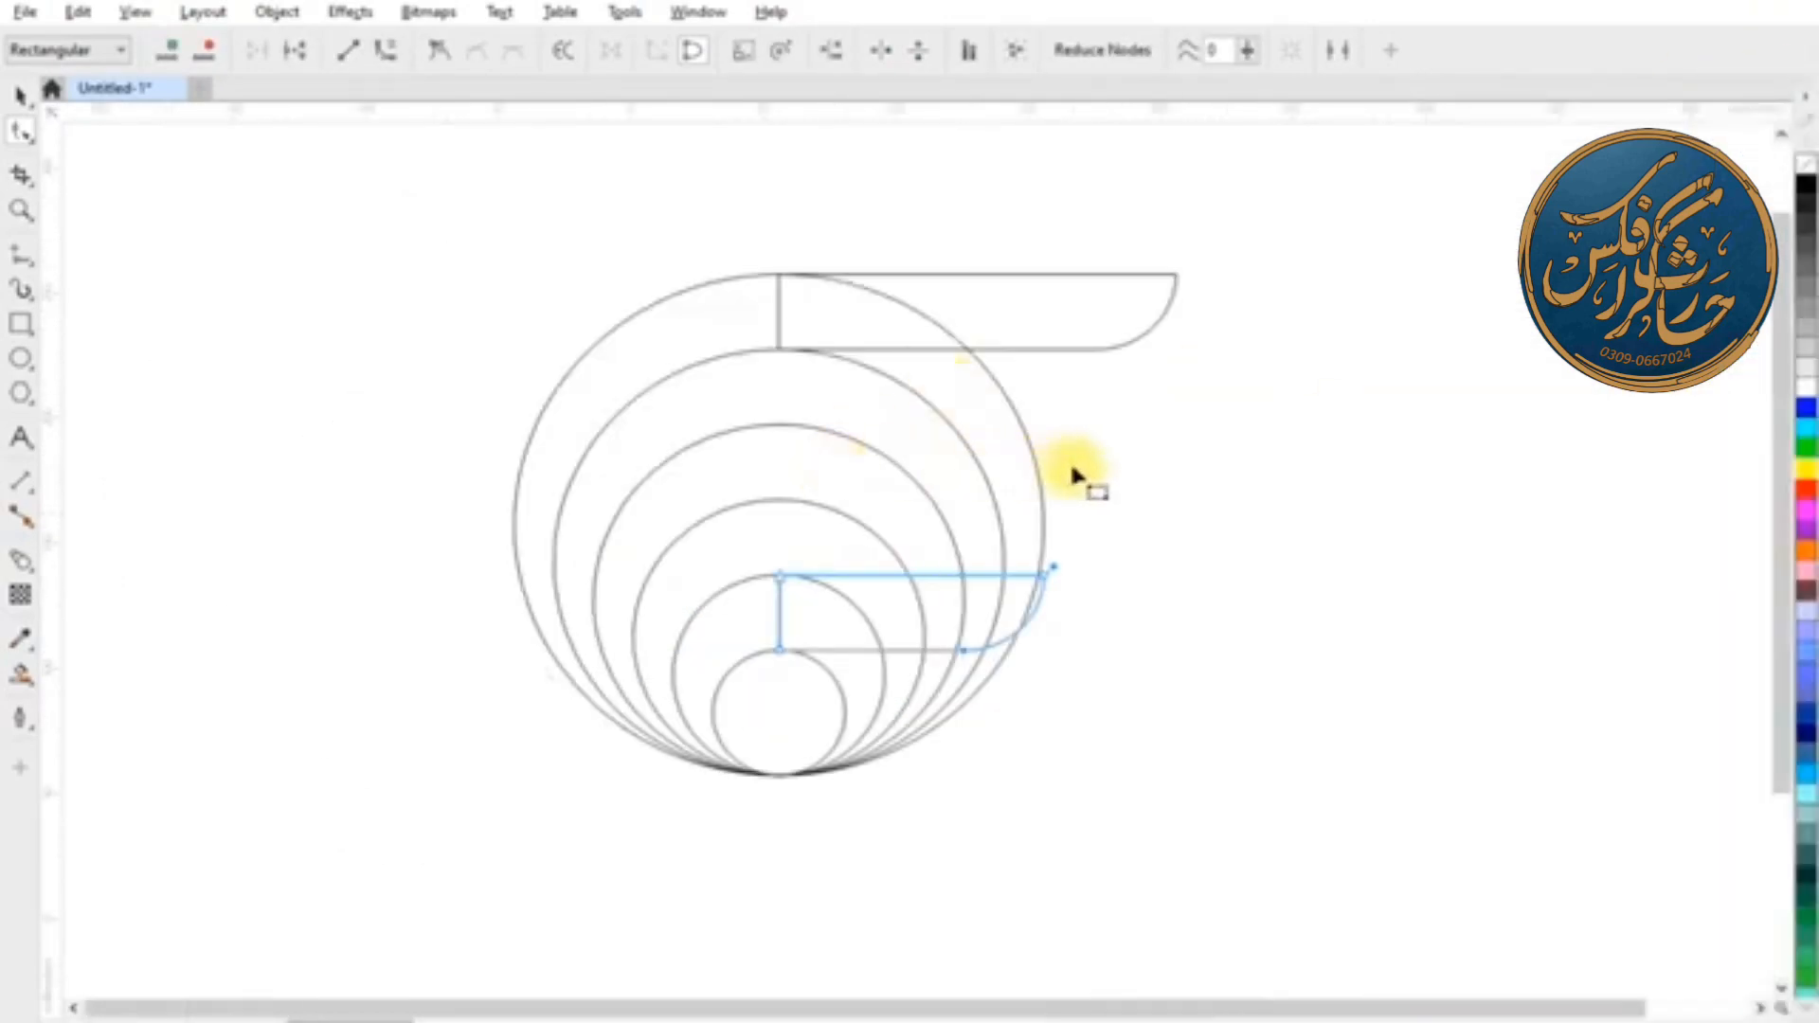
# Blend the lower filleted rectangle into the upper one and set the number of blend steps to 3.
pyautogui.scroll(1, 1076, 476)
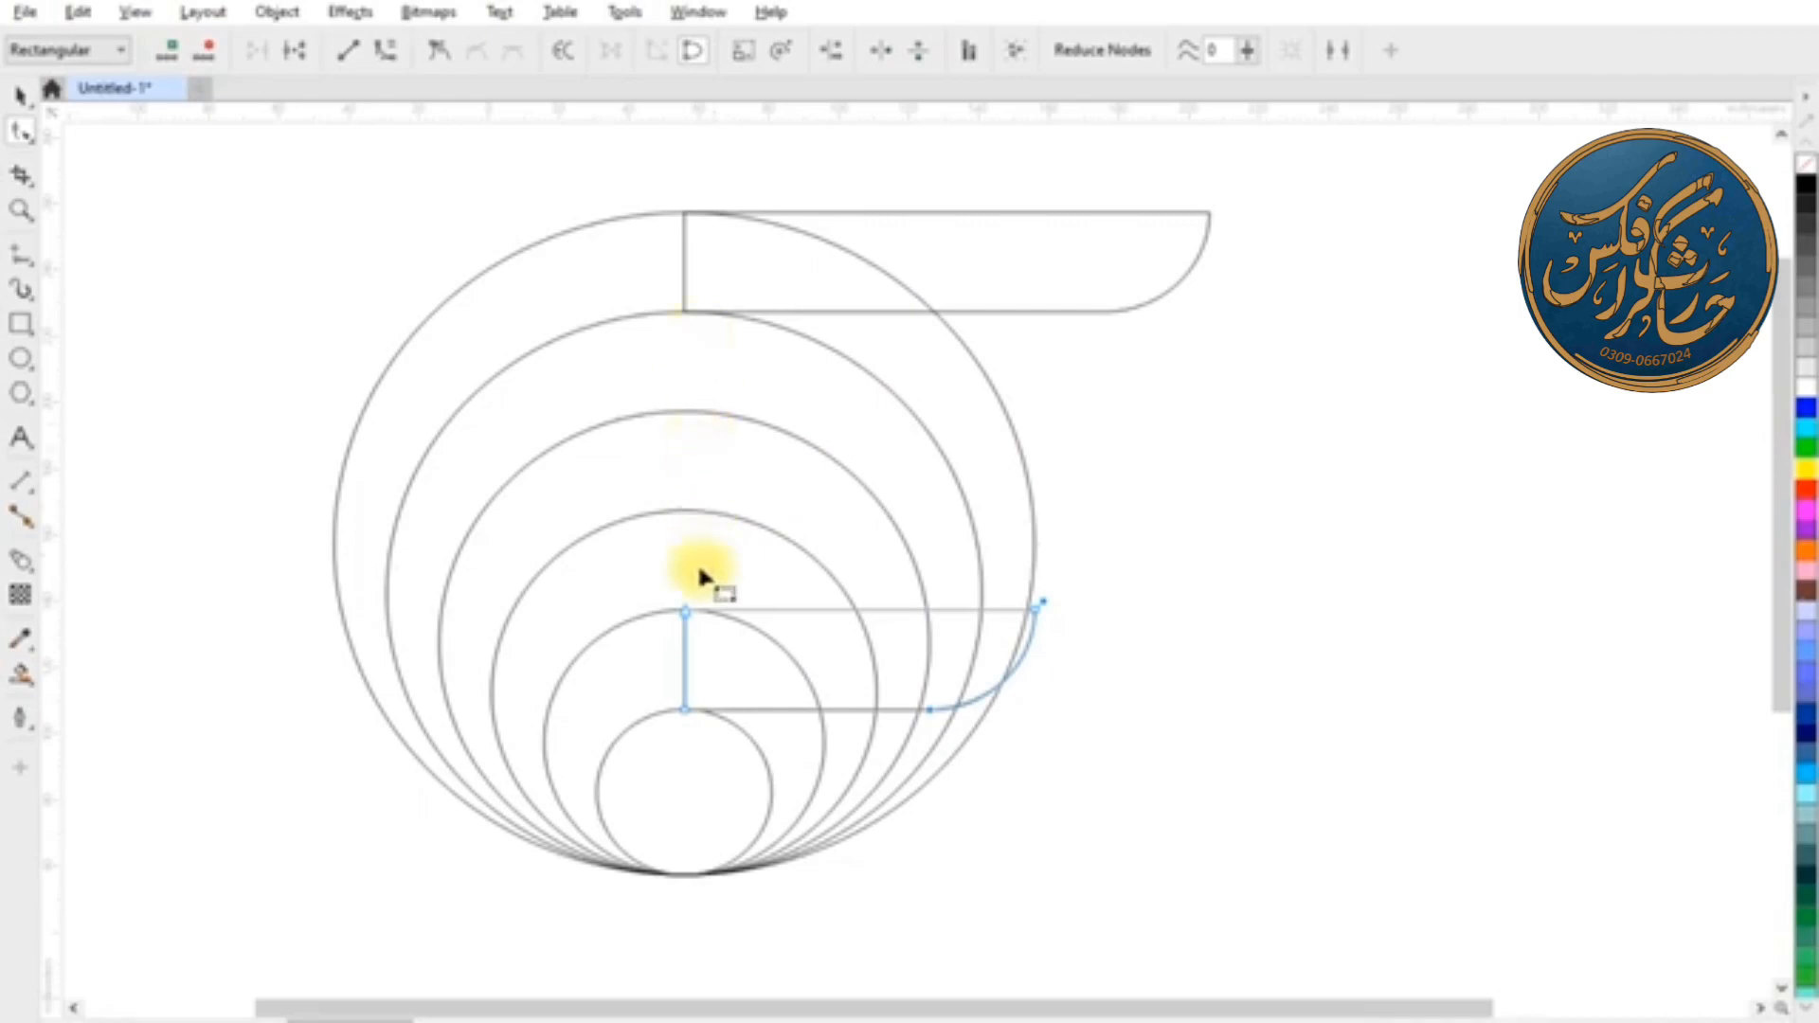
pyautogui.click(21, 560)
pyautogui.moveTo(890, 643); pyautogui.dragTo(1104, 289)
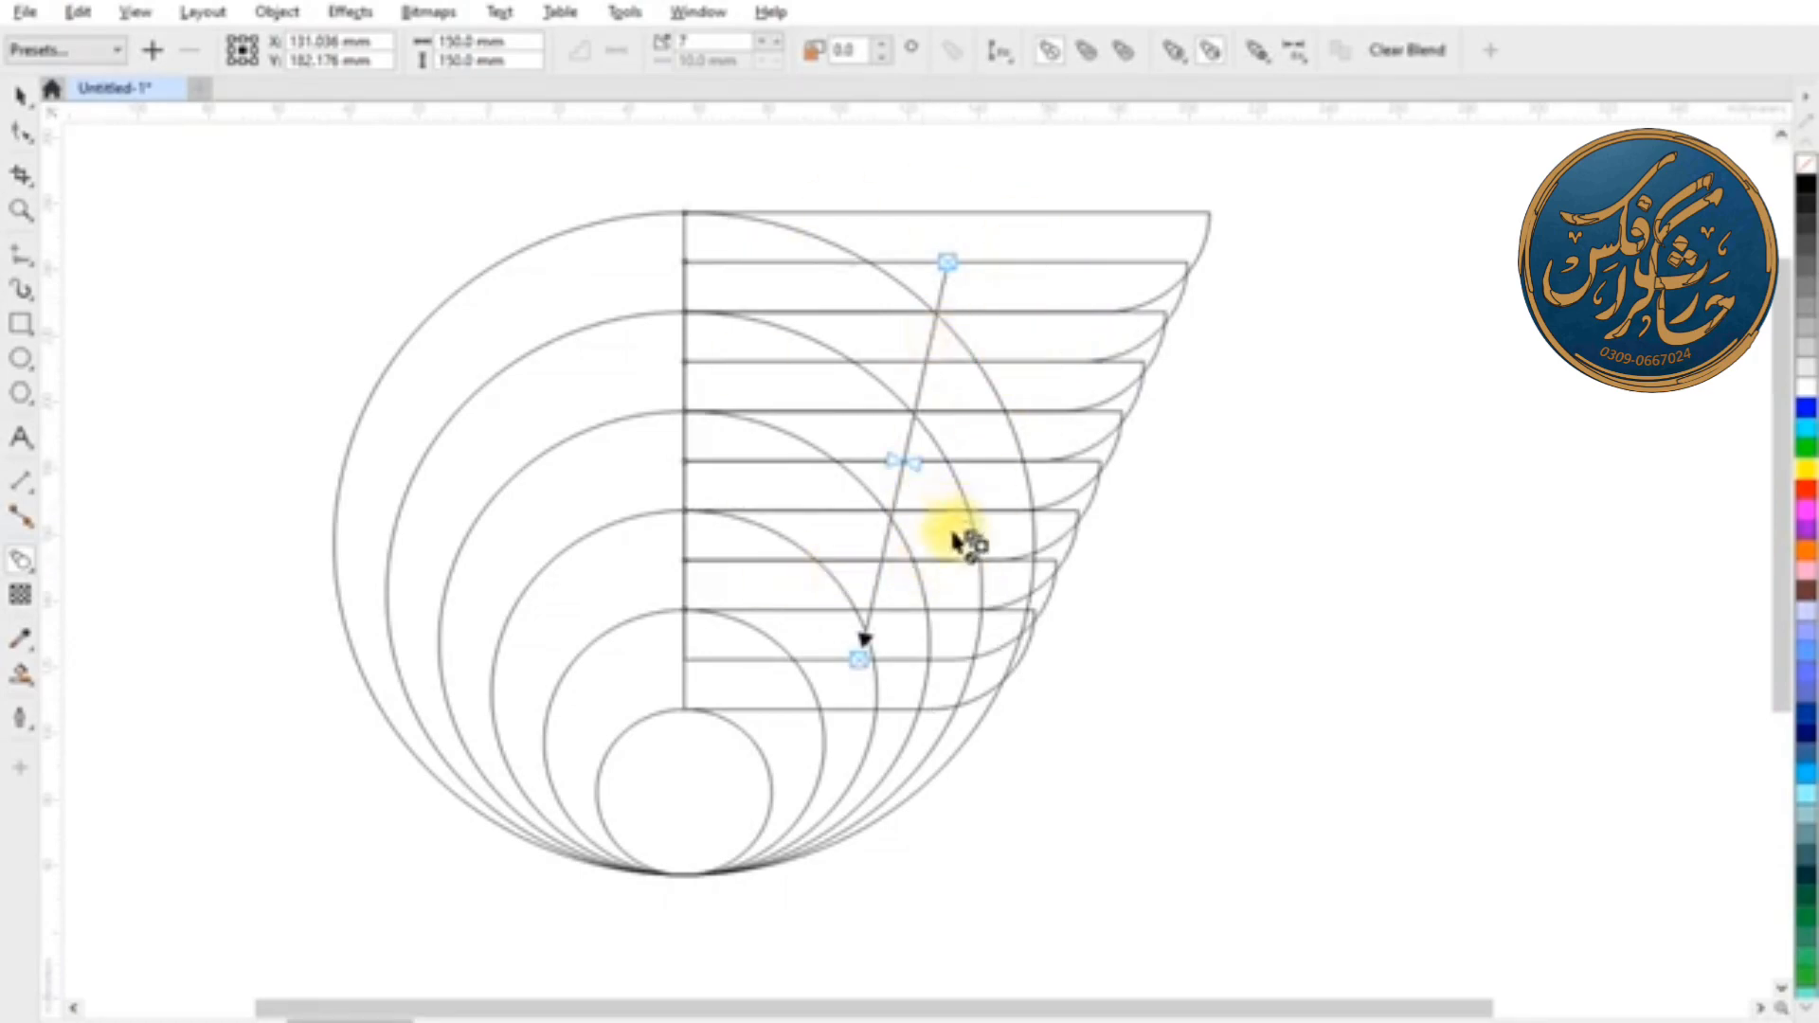
pyautogui.click(761, 42)
pyautogui.click(761, 42)
pyautogui.click(760, 43)
pyautogui.click(761, 43)
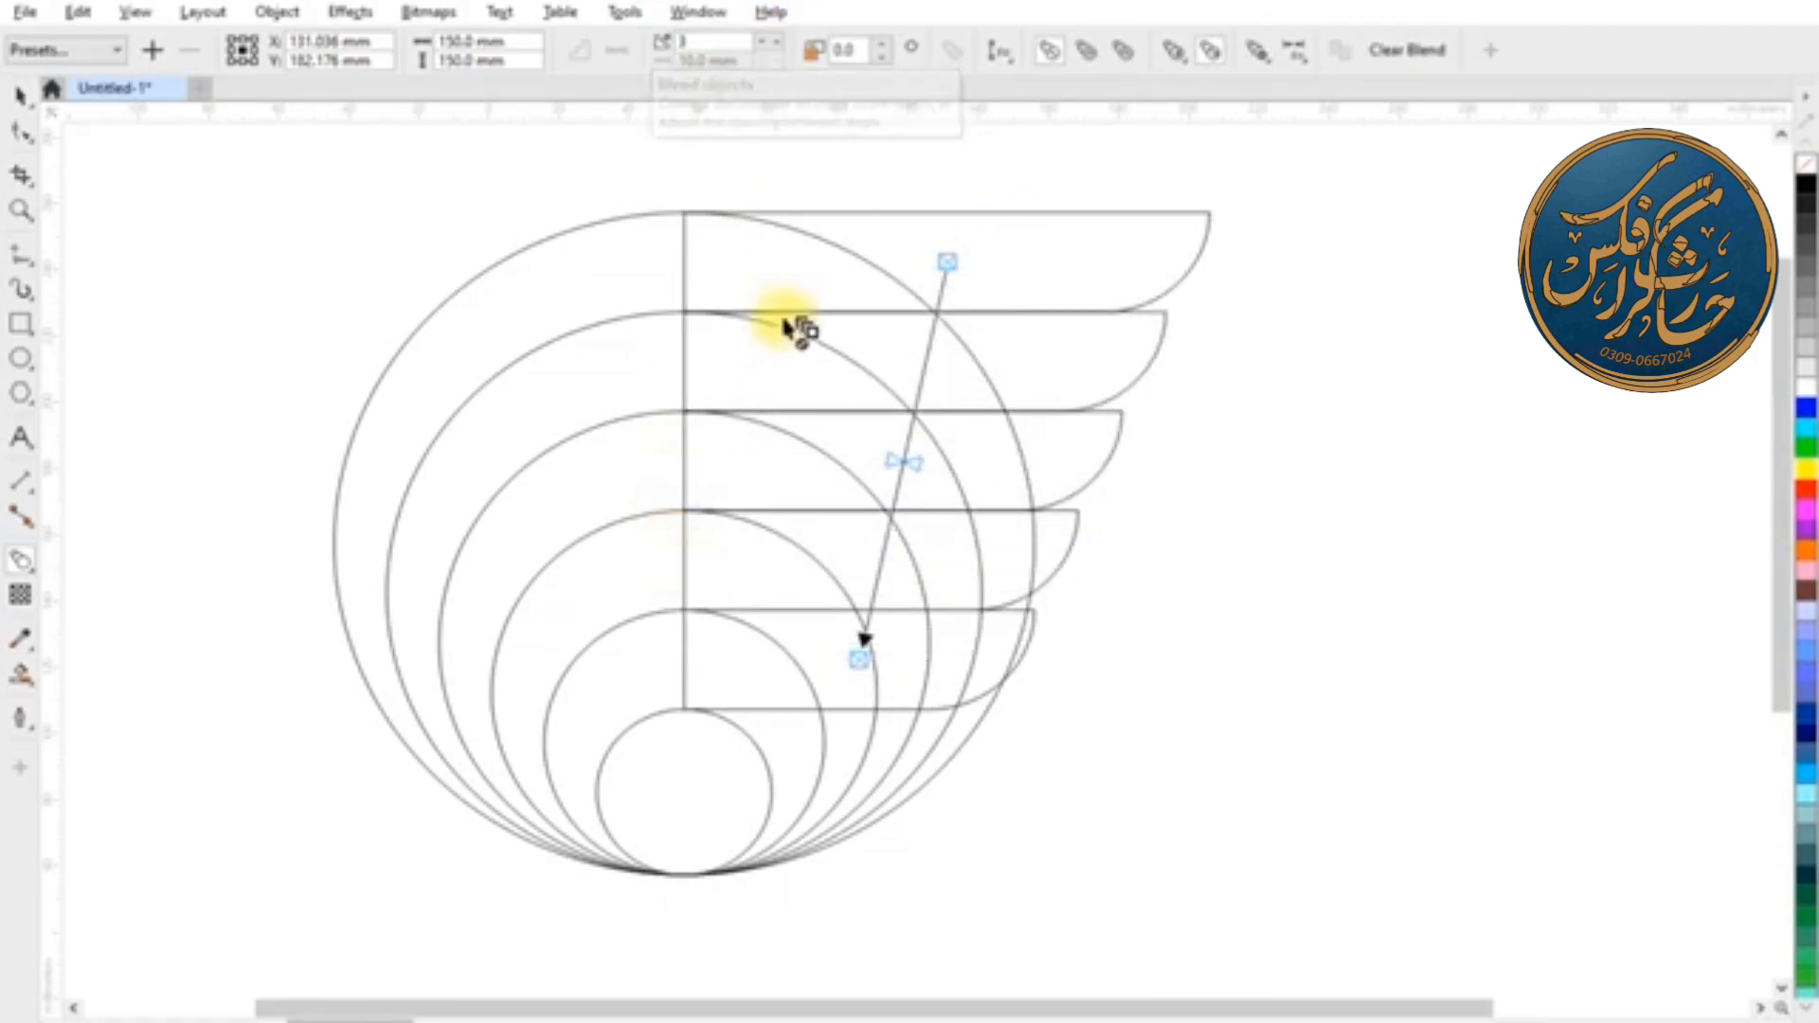
# Break the rectangle blend apart and ungroup the intermediate feather shapes.
pyautogui.click(21, 95)
pyautogui.rightClick(1080, 374)
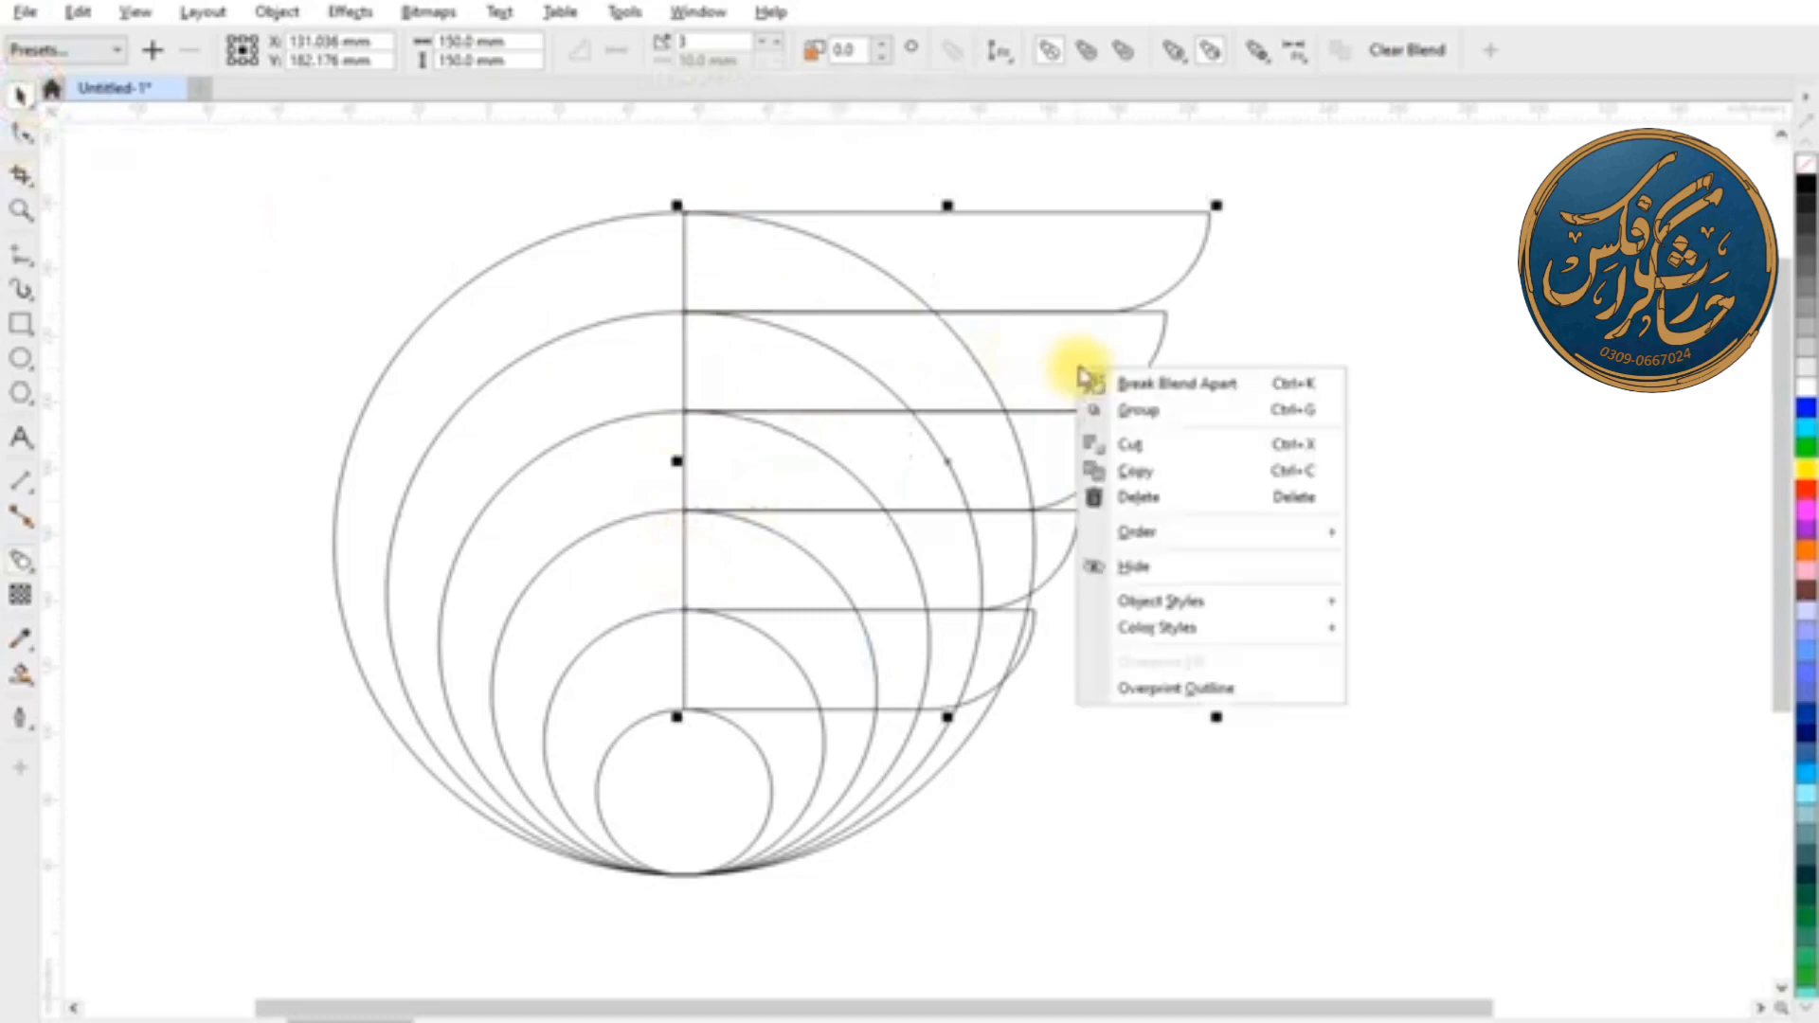
pyautogui.click(1177, 383)
pyautogui.rightClick(1086, 387)
pyautogui.click(1339, 394)
# Try to fill the enclosed regions of the wing shape with Smart Fill in coral with a black outline, and undo it.
pyautogui.scroll(-1, 516, 426)
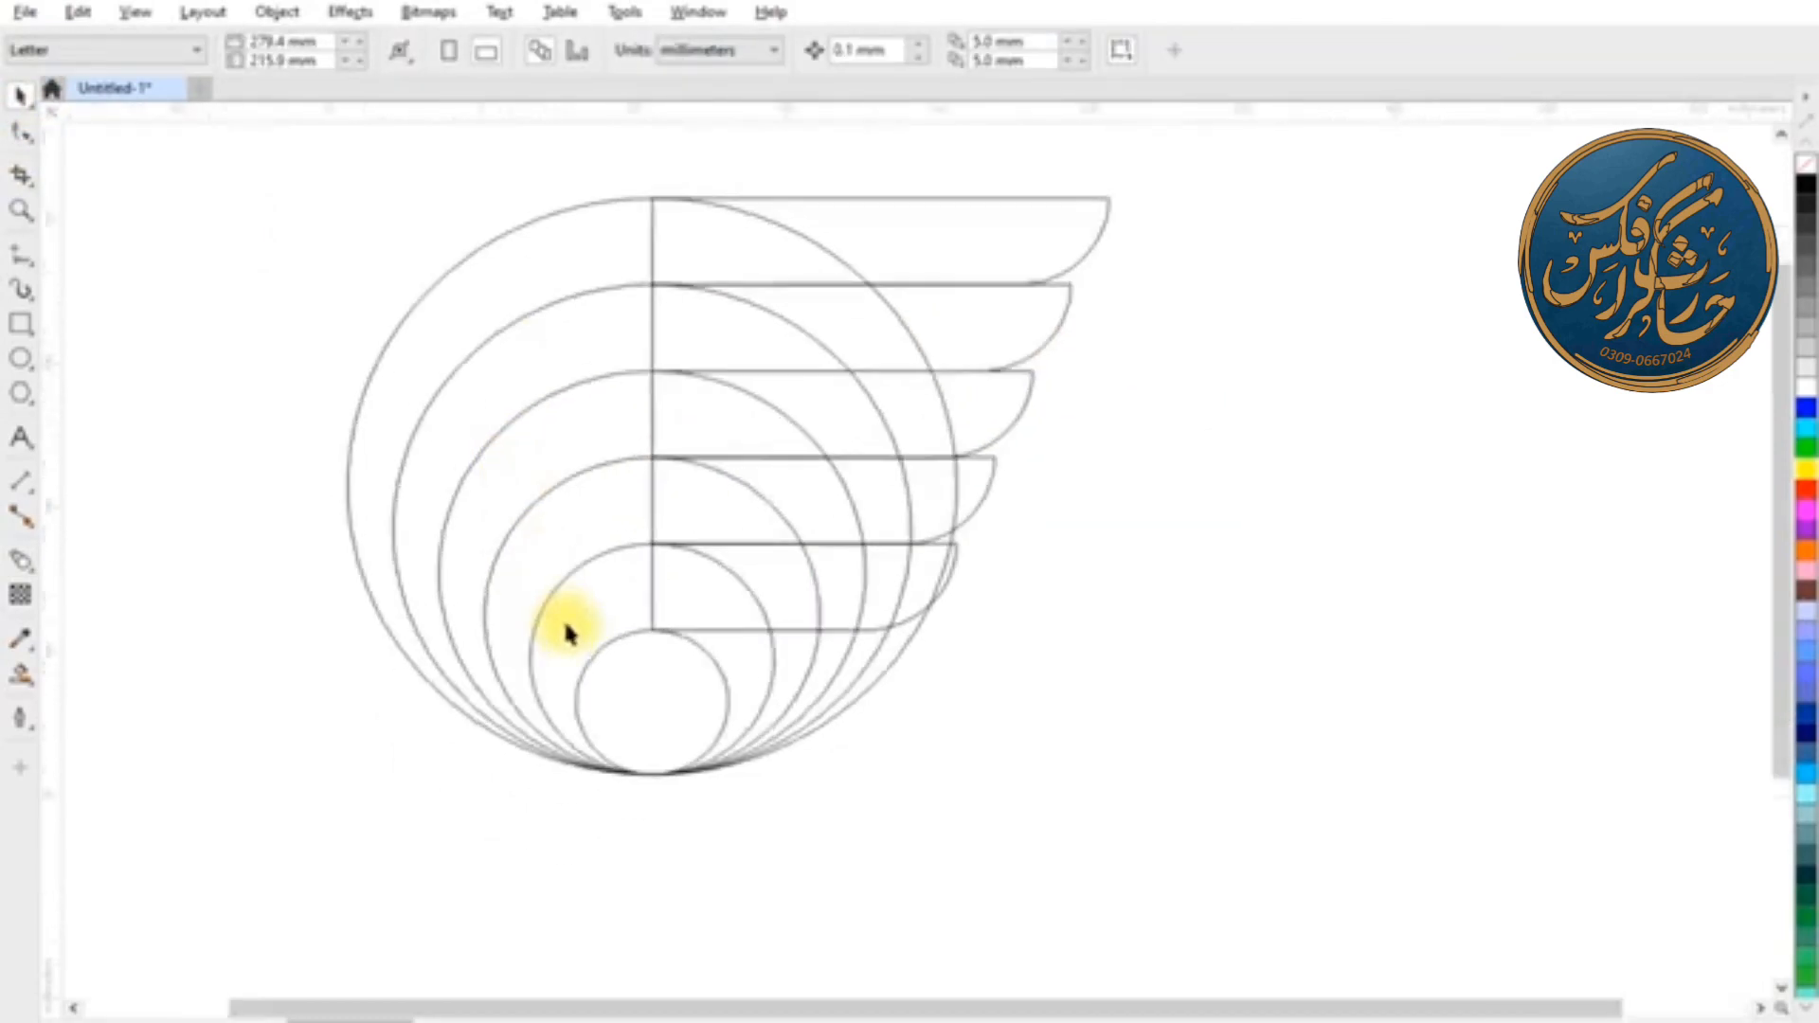
pyautogui.scroll(1, 562, 618)
pyautogui.click(21, 674)
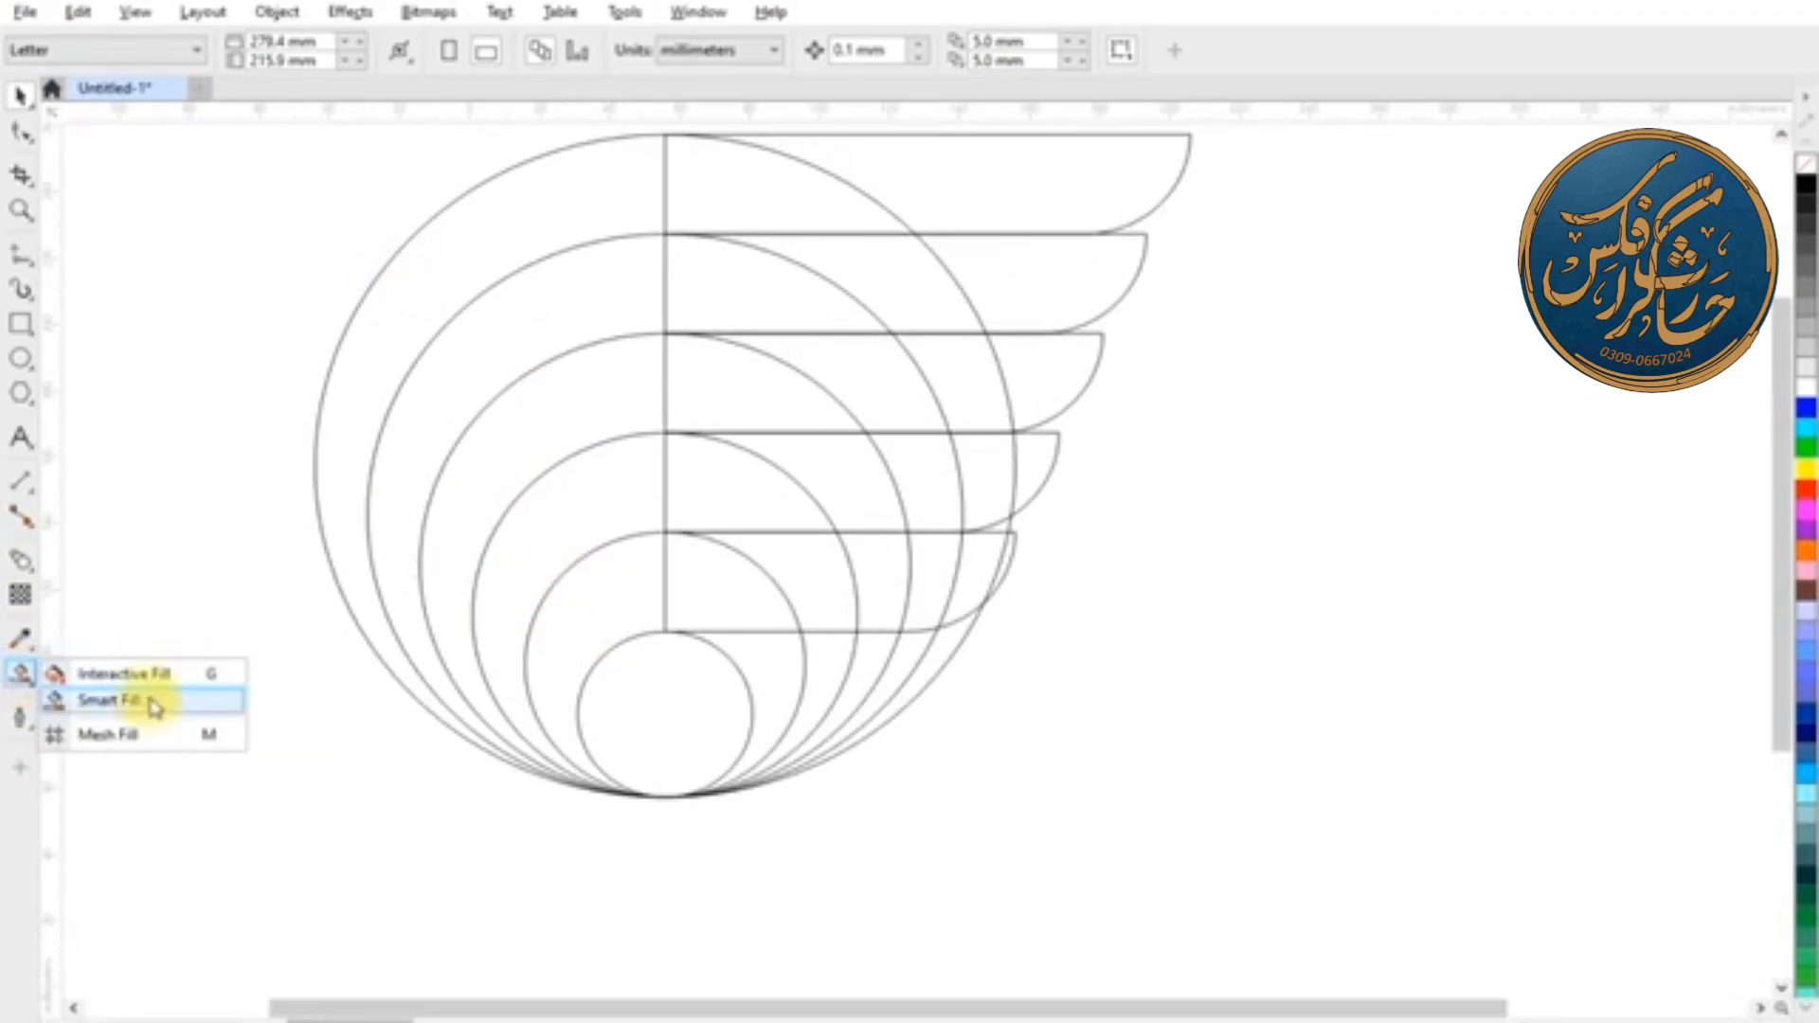
pyautogui.click(166, 711)
pyautogui.click(530, 406)
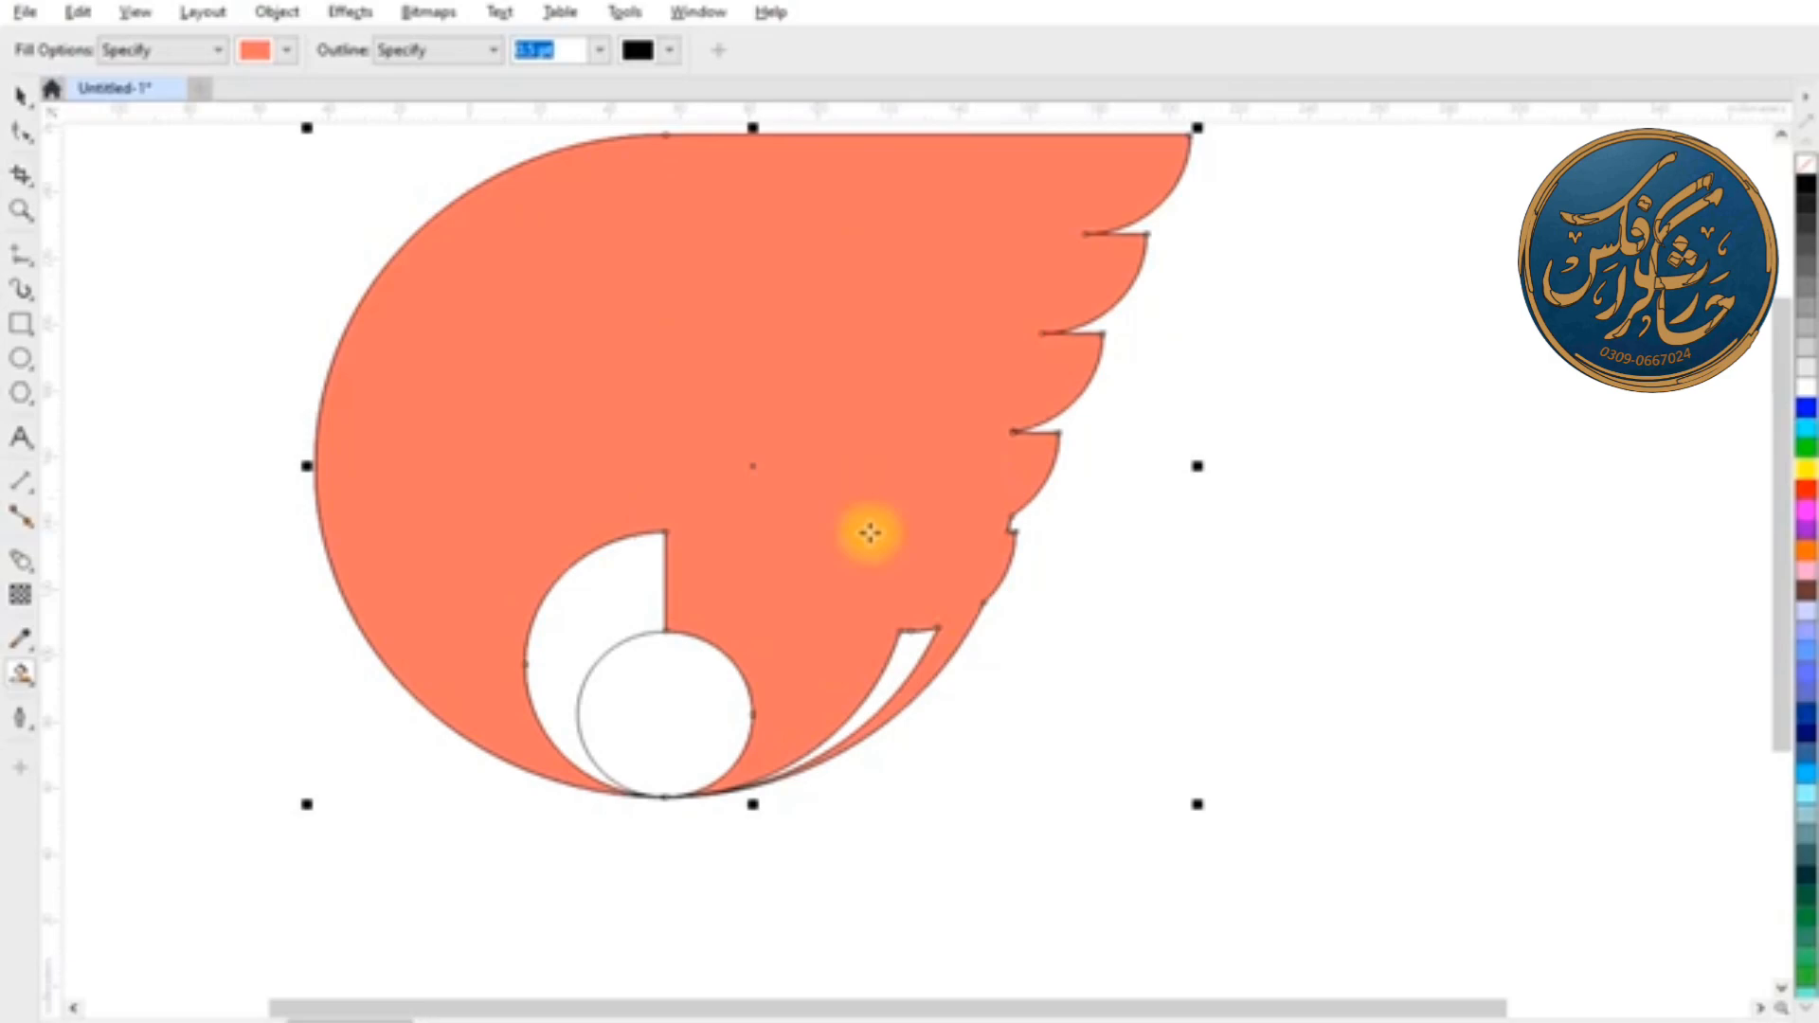
pyautogui.hotkey('ctrl', 'z')
# Set the size of the smallest circle to 50.1 mm.
pyautogui.click(20, 93)
pyautogui.click(611, 658)
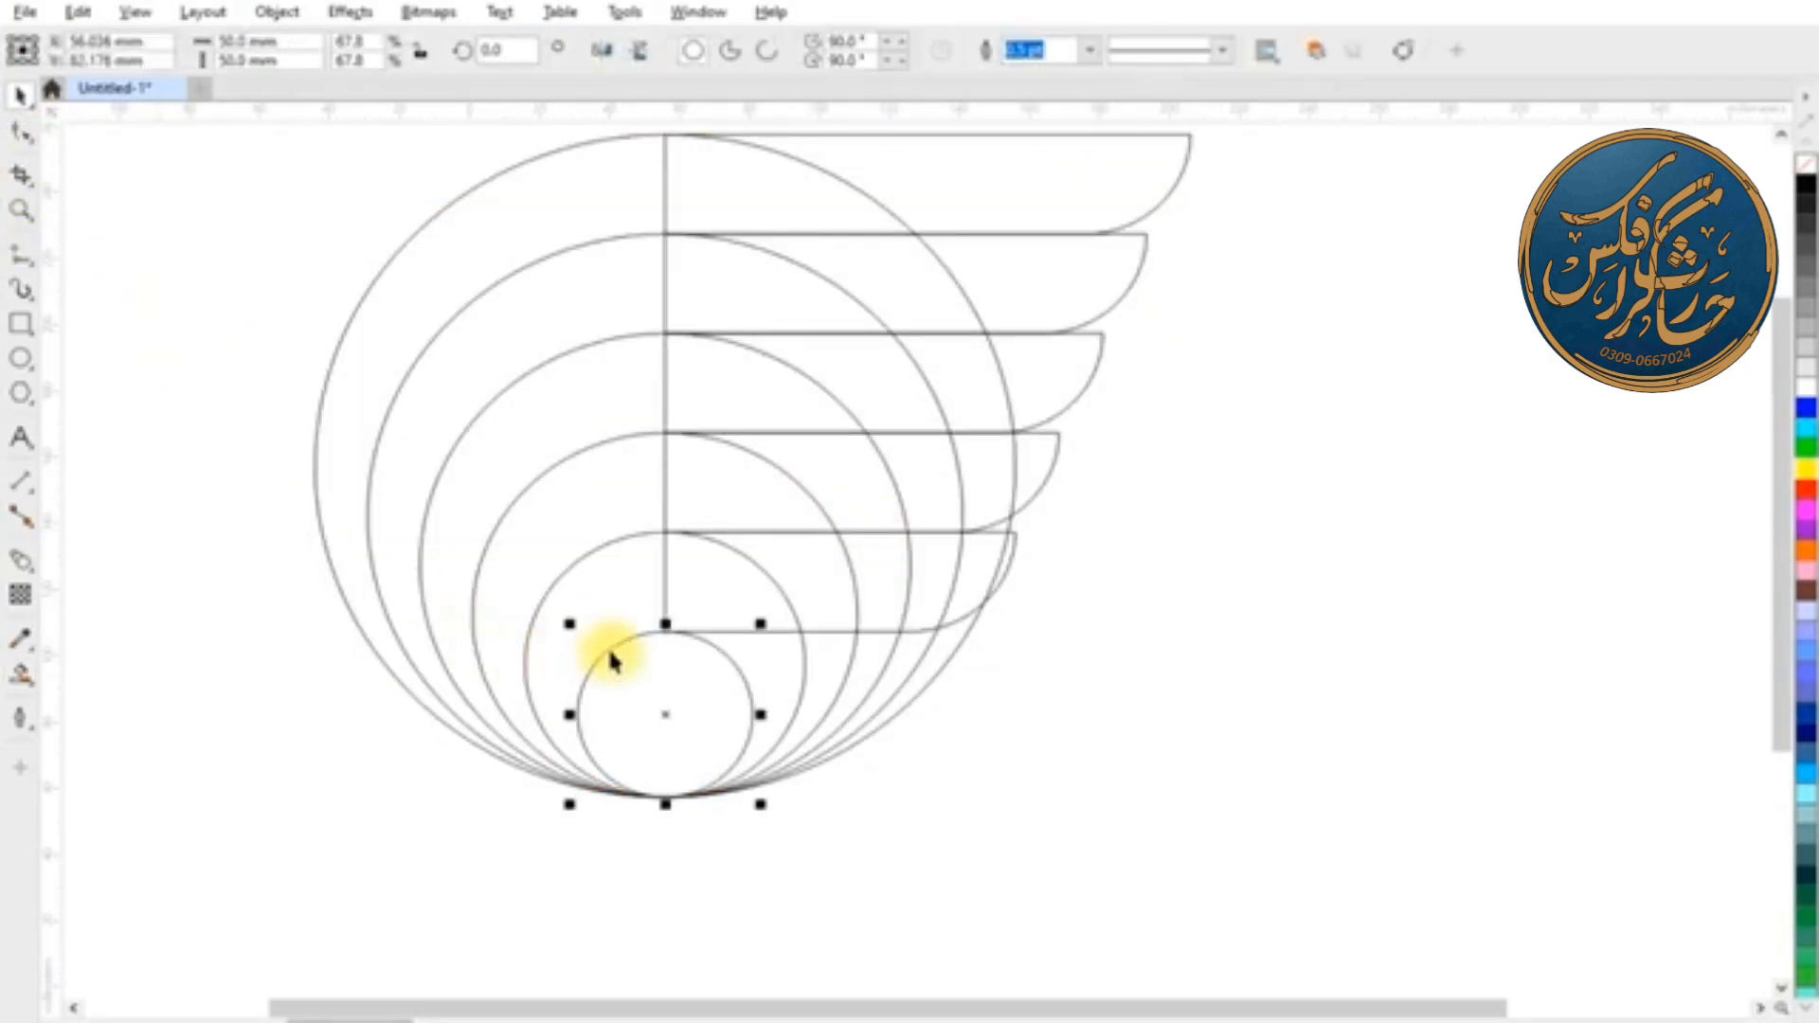
pyautogui.doubleClick(243, 42)
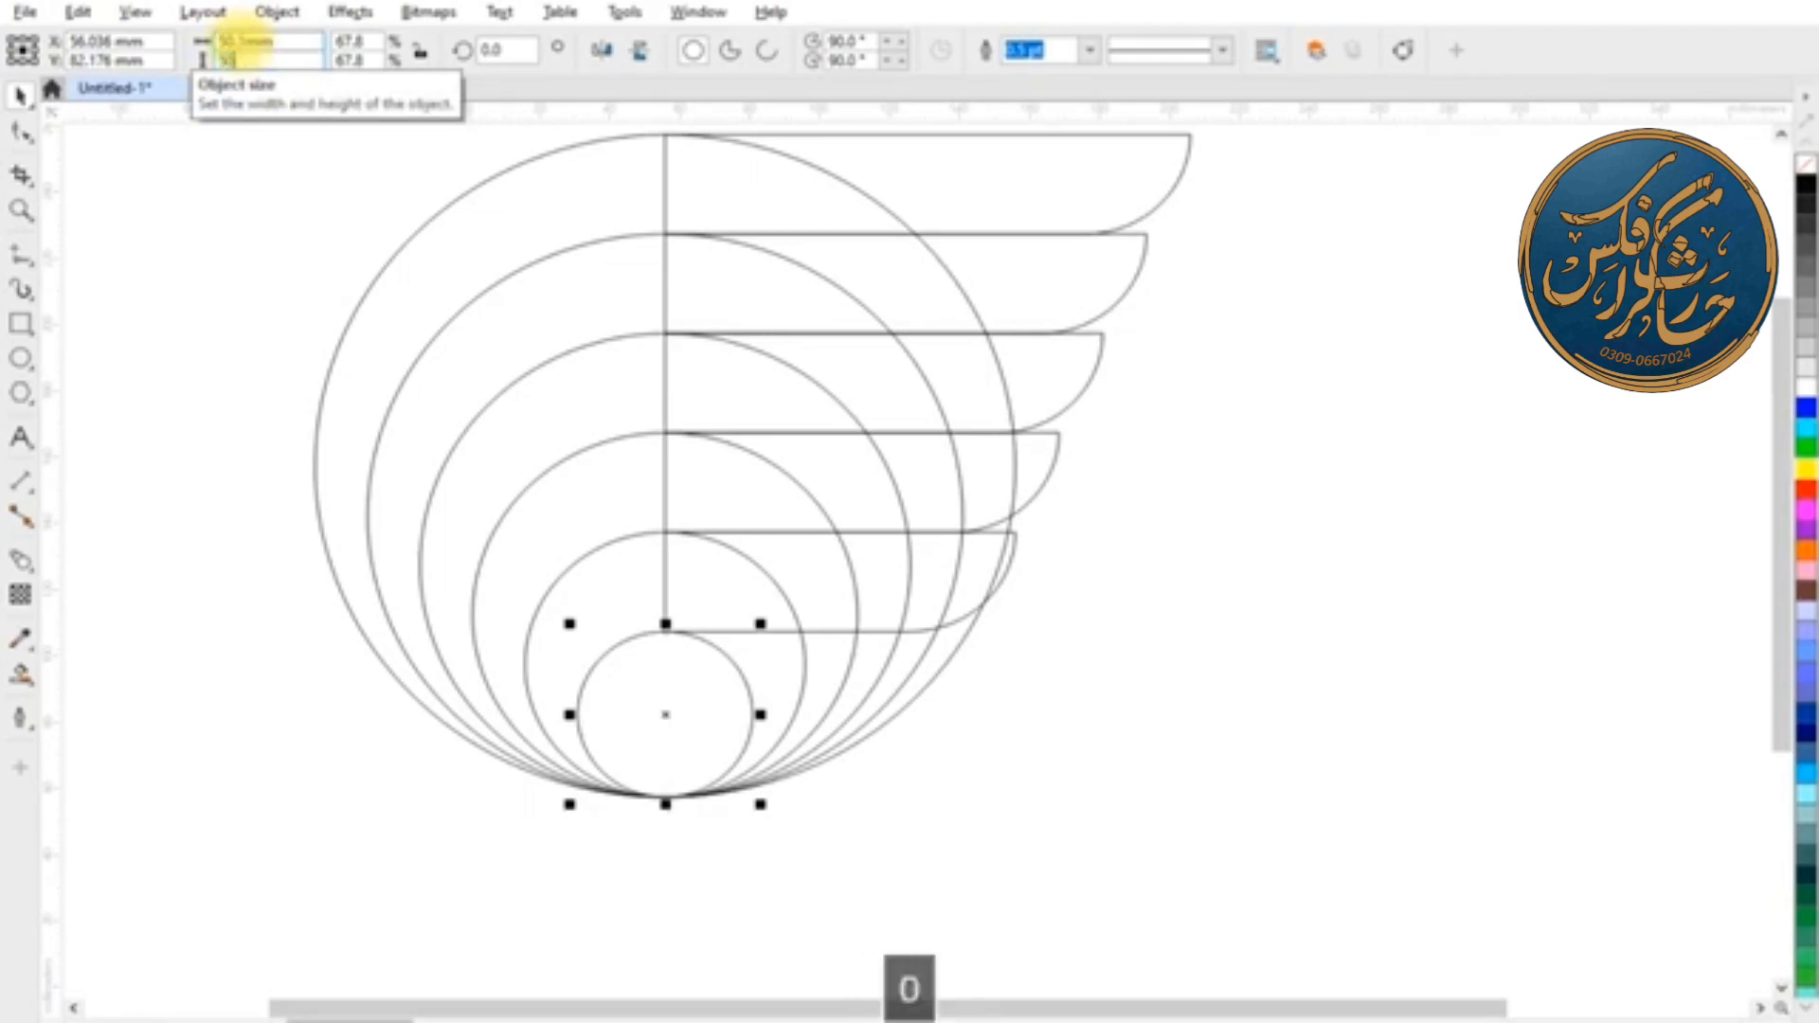
pyautogui.write('50.1')
pyautogui.press('Return')
# Use Smart Fill to fill the five crescent regions on the circles' left half in coral with a black outline.
pyautogui.click(21, 675)
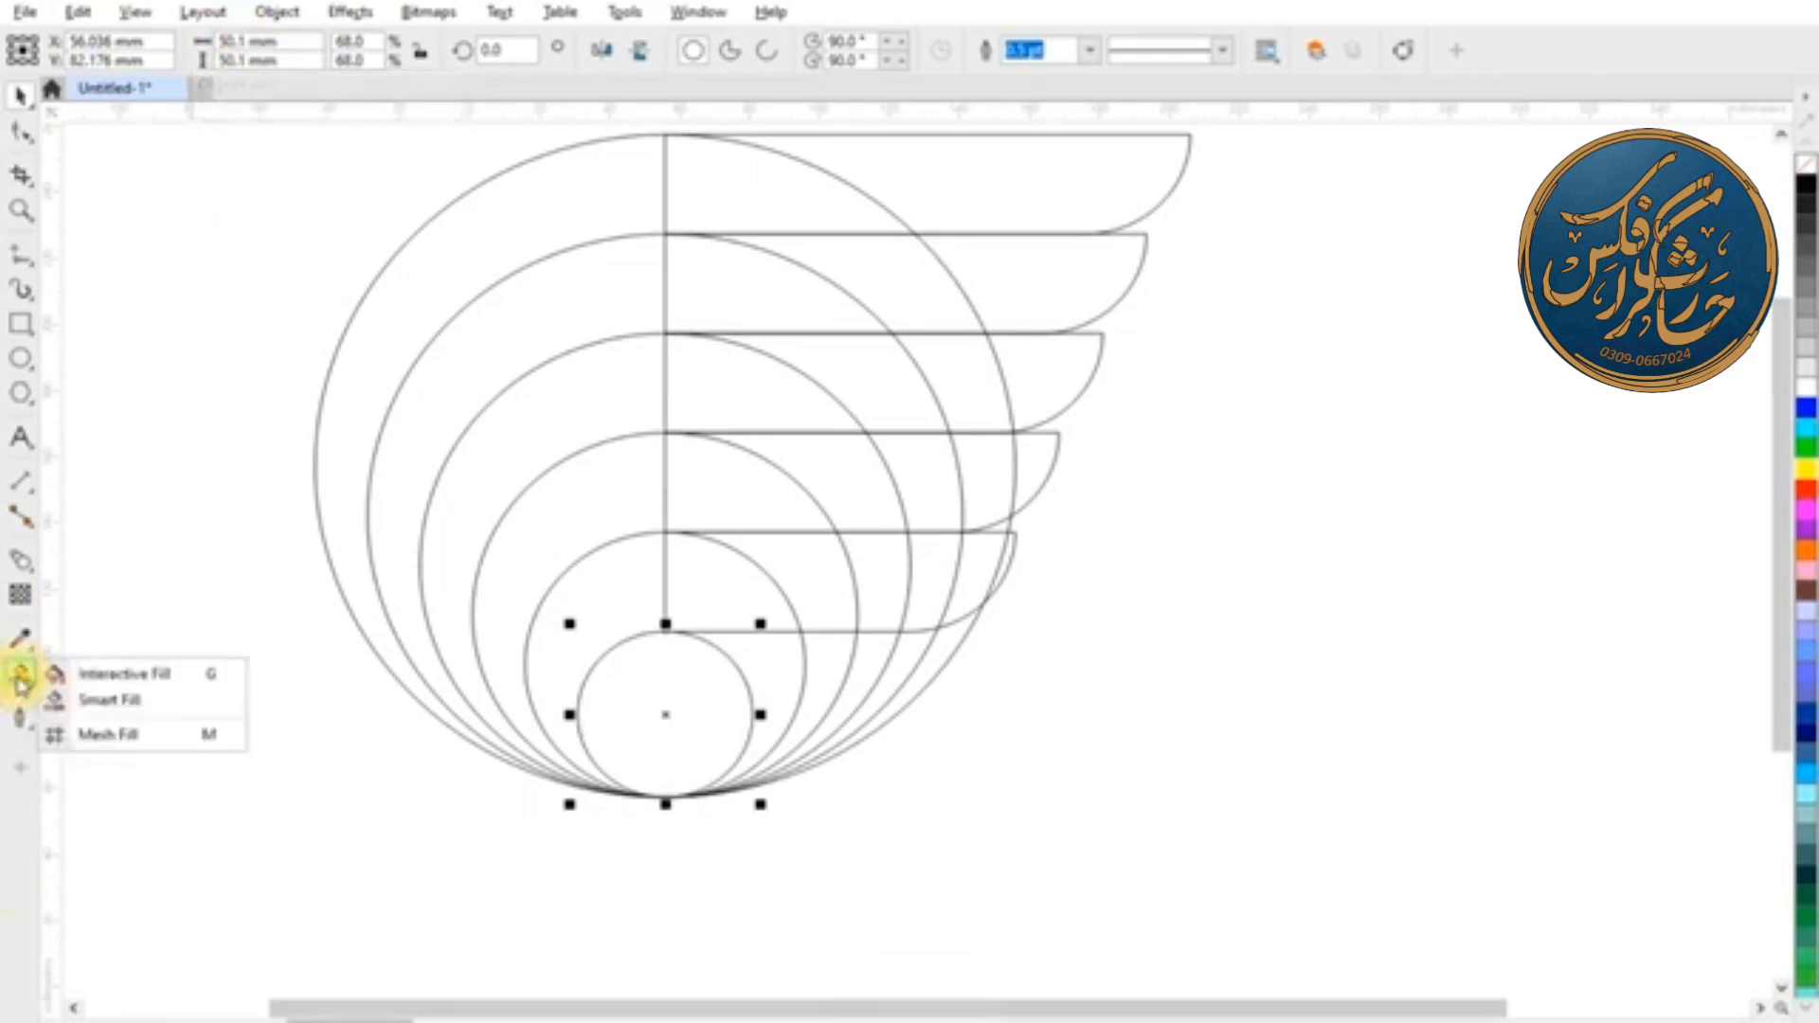
pyautogui.click(109, 701)
pyautogui.click(633, 607)
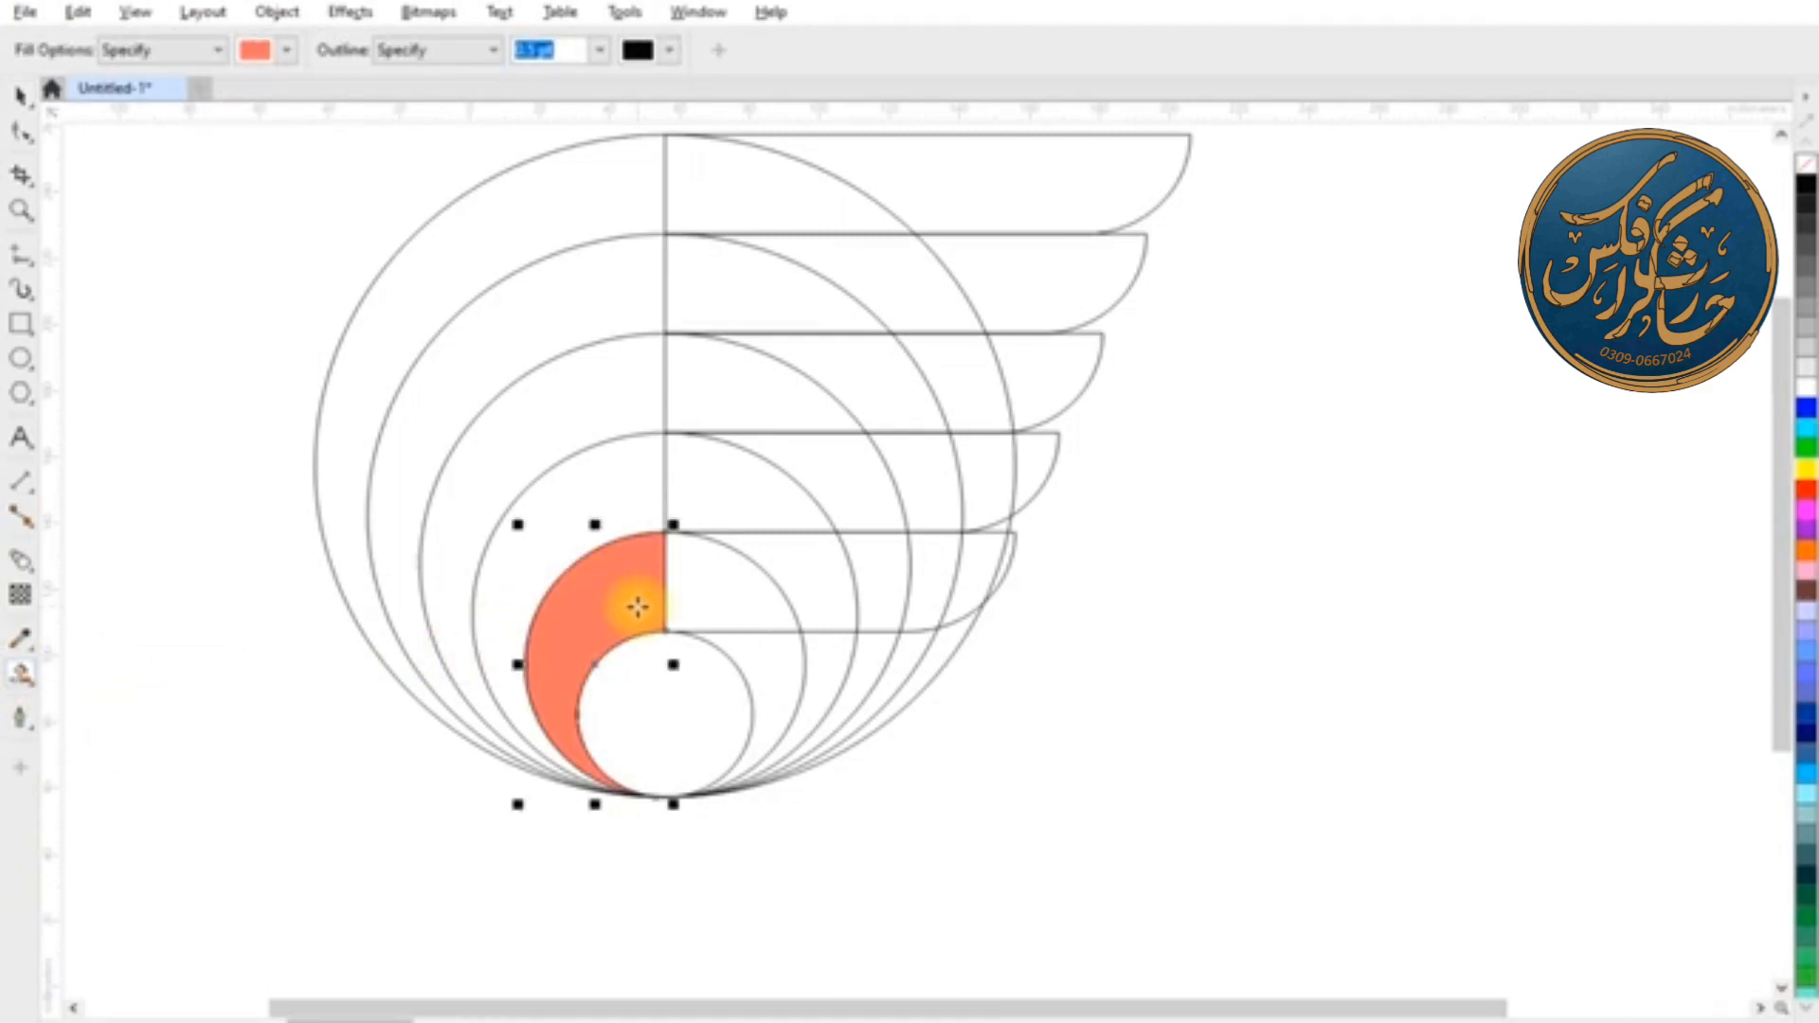
pyautogui.click(568, 512)
pyautogui.click(526, 427)
pyautogui.click(492, 341)
pyautogui.click(431, 322)
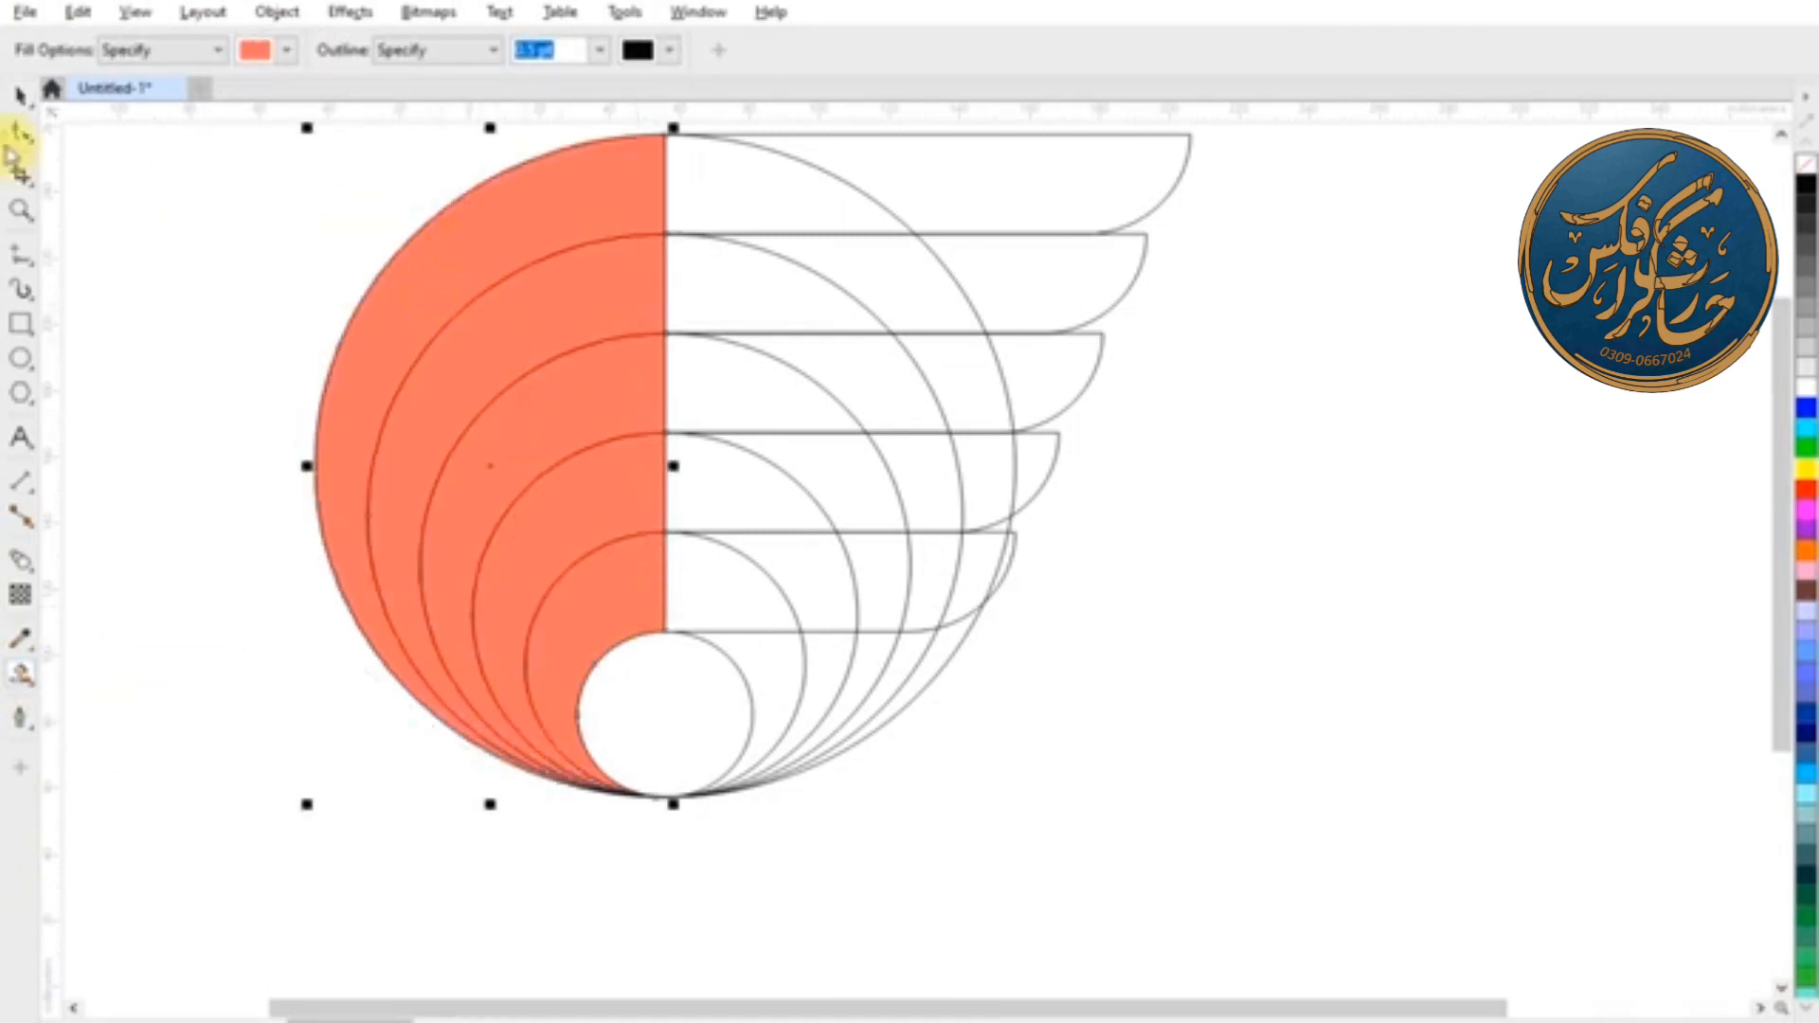
# Weld each of the two uppermost feathers to its adjoining coral crescent.
pyautogui.click(21, 95)
pyautogui.click(172, 243)
pyautogui.scroll(-3, 487, 477)
pyautogui.click(899, 270)
pyautogui.scroll(1, 567, 289)
pyautogui.keyDown('shift'); pyautogui.click(568, 295); pyautogui.keyUp('shift')
pyautogui.click(737, 50)
pyautogui.click(663, 341)
pyautogui.keyDown('shift'); pyautogui.click(524, 378); pyautogui.keyUp('shift')
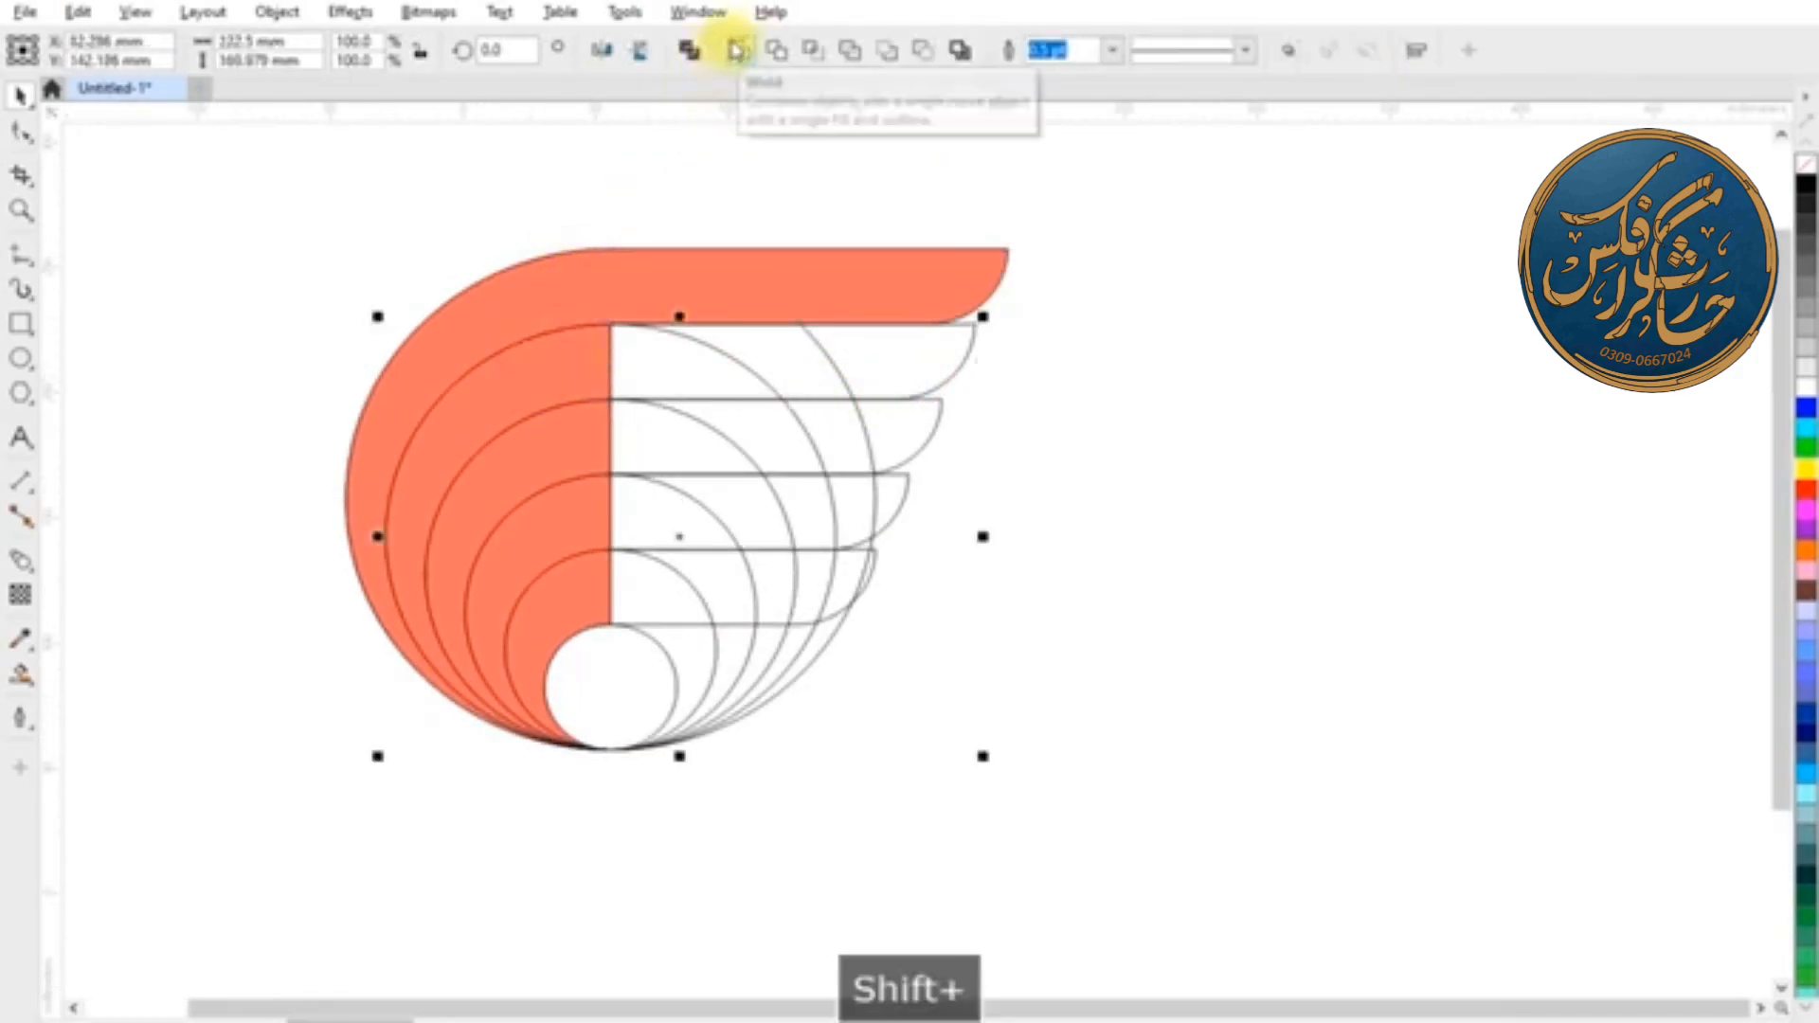
pyautogui.click(737, 49)
# Weld each of the three lower feathers to its adjoining coral crescent.
pyautogui.click(926, 418)
pyautogui.keyDown('shift'); pyautogui.click(545, 449); pyautogui.keyUp('shift')
pyautogui.click(737, 49)
pyautogui.click(885, 487)
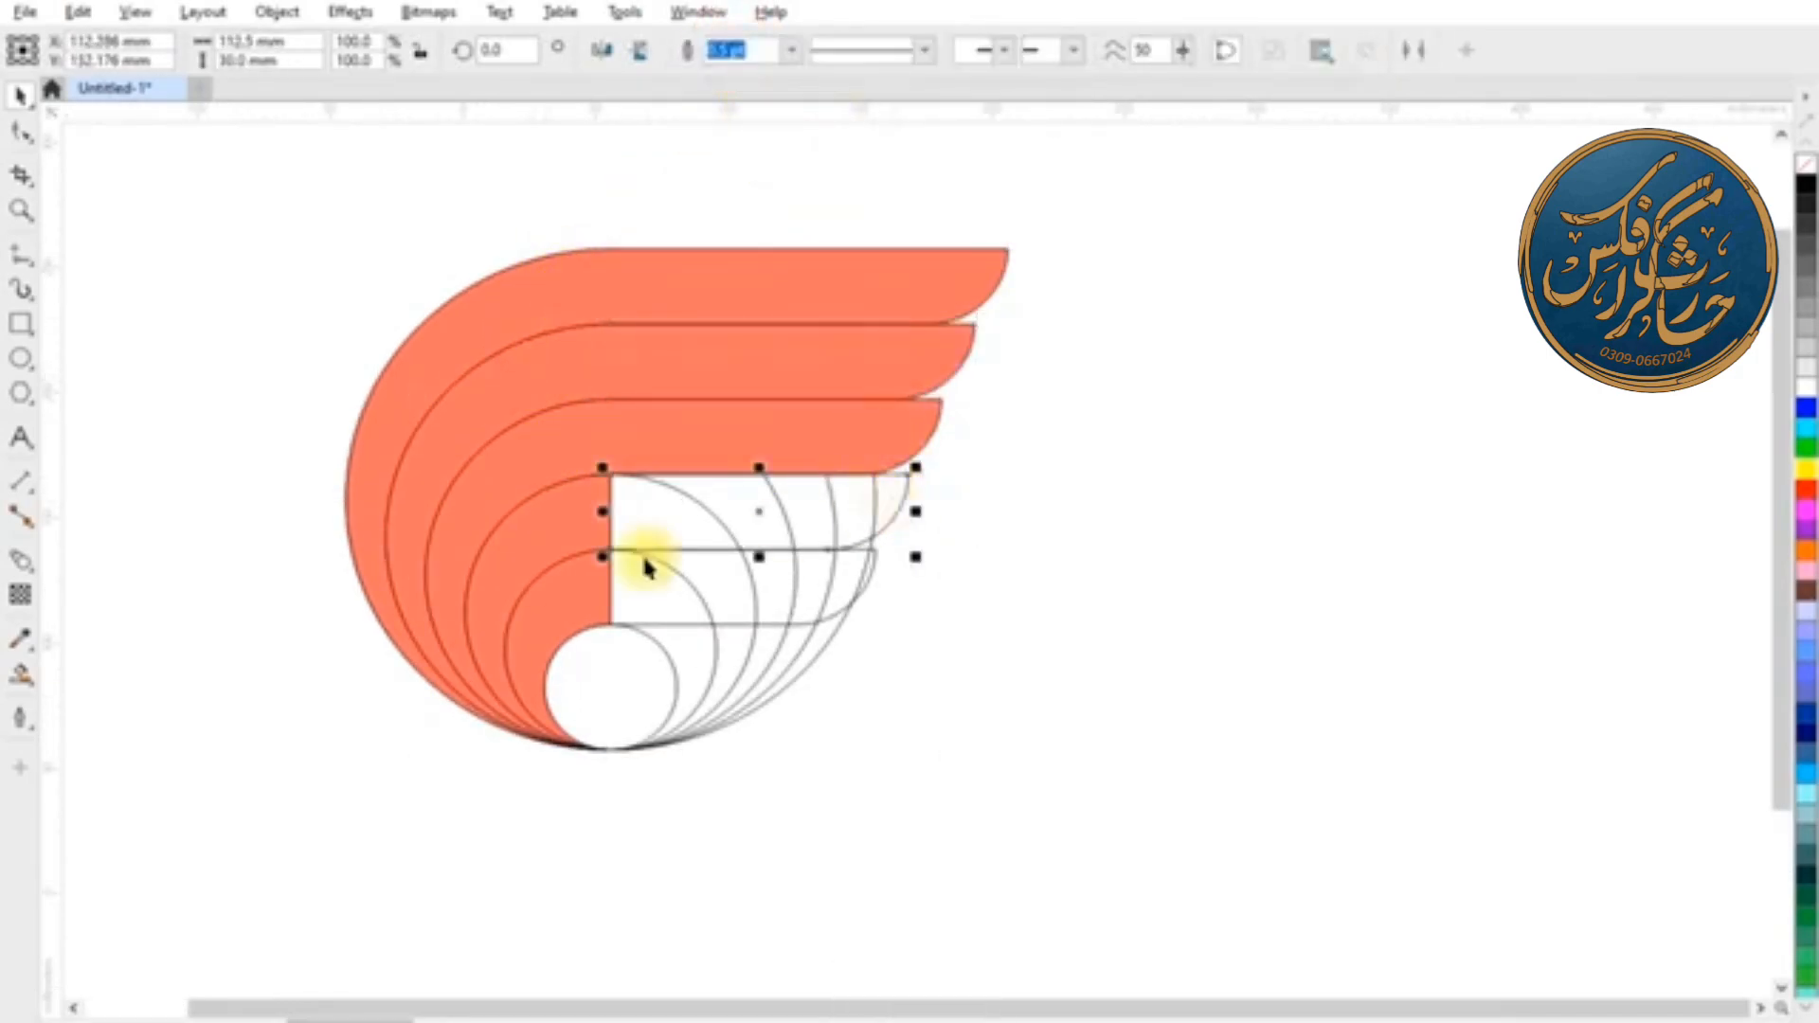
pyautogui.keyDown('shift'); pyautogui.click(556, 528); pyautogui.keyUp('shift')
pyautogui.click(737, 49)
pyautogui.click(849, 572)
pyautogui.keyDown('shift'); pyautogui.click(568, 603); pyautogui.keyUp('shift')
pyautogui.click(737, 50)
# Delete the leftover construction circles, keeping only the smallest one at the base of the wing.
pyautogui.click(1054, 516)
pyautogui.click(820, 636)
pyautogui.press('Delete')
pyautogui.click(779, 676)
pyautogui.press('Delete')
pyautogui.doubleClick(761, 668)
pyautogui.click(20, 96)
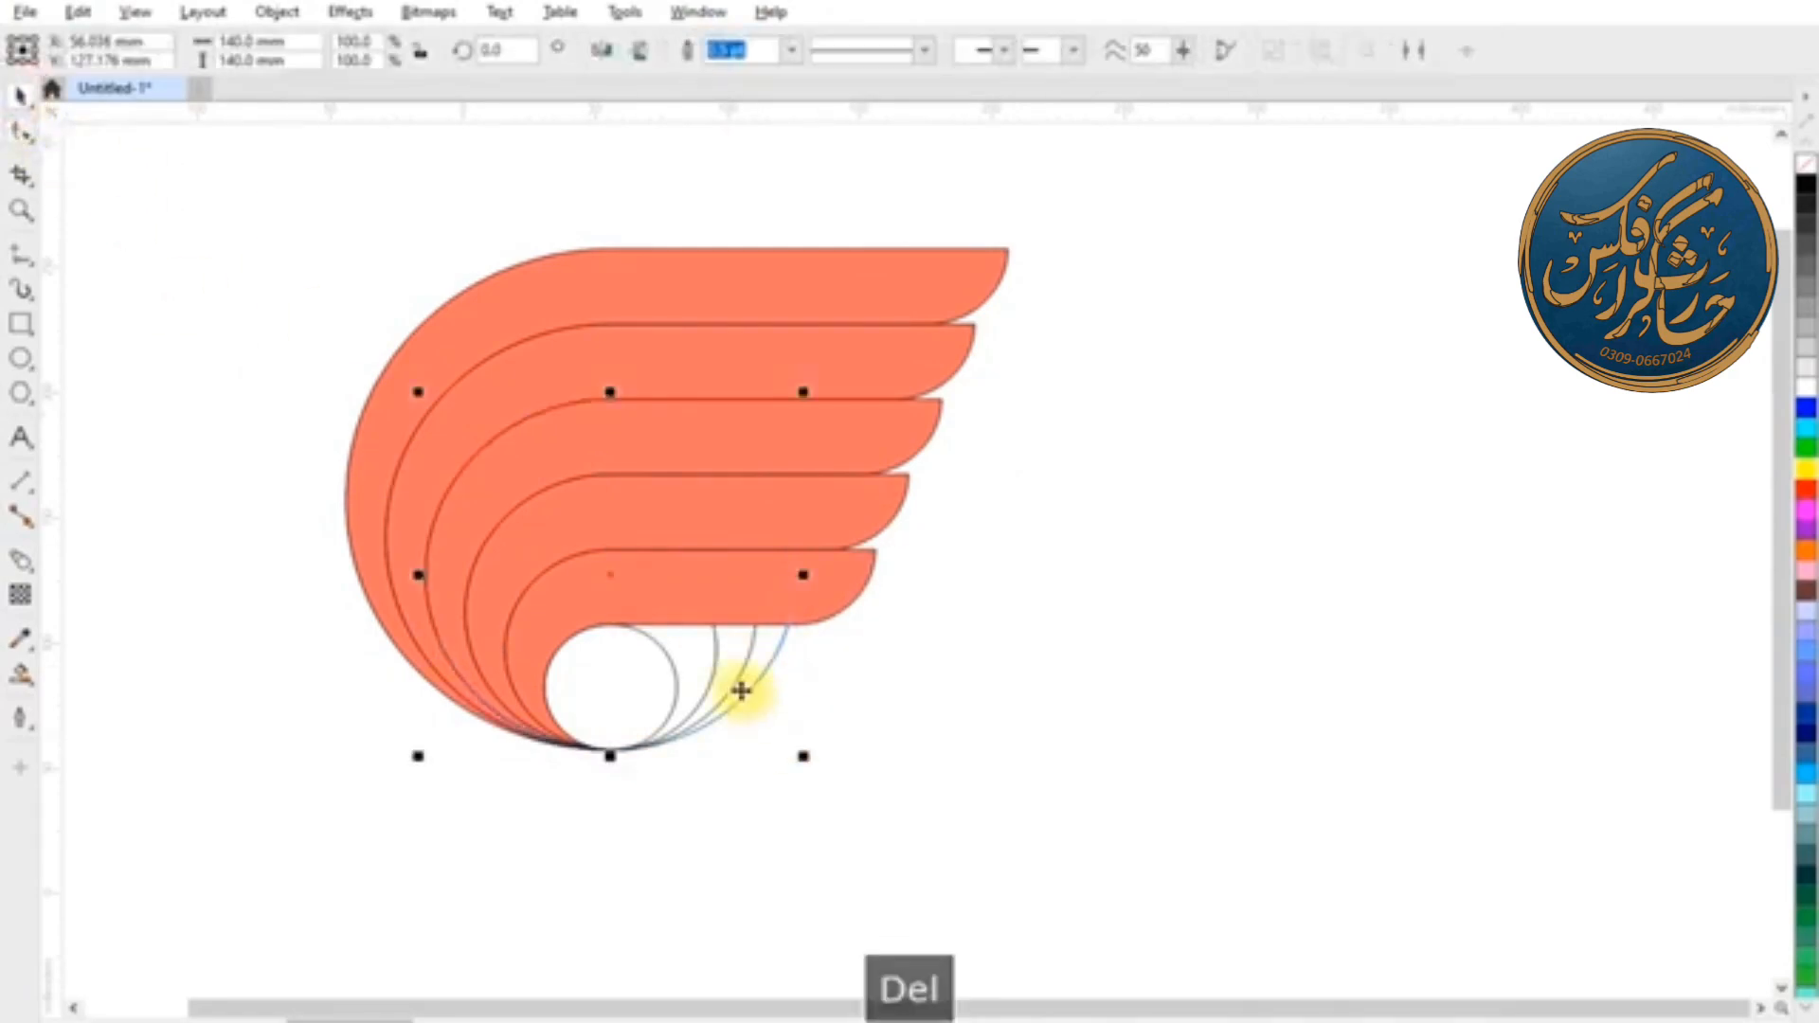
pyautogui.press('Delete')
pyautogui.click(739, 677)
pyautogui.press('Delete')
pyautogui.click(712, 671)
pyautogui.press('Delete')
pyautogui.scroll(-3, 933, 654)
pyautogui.scroll(1, 748, 739)
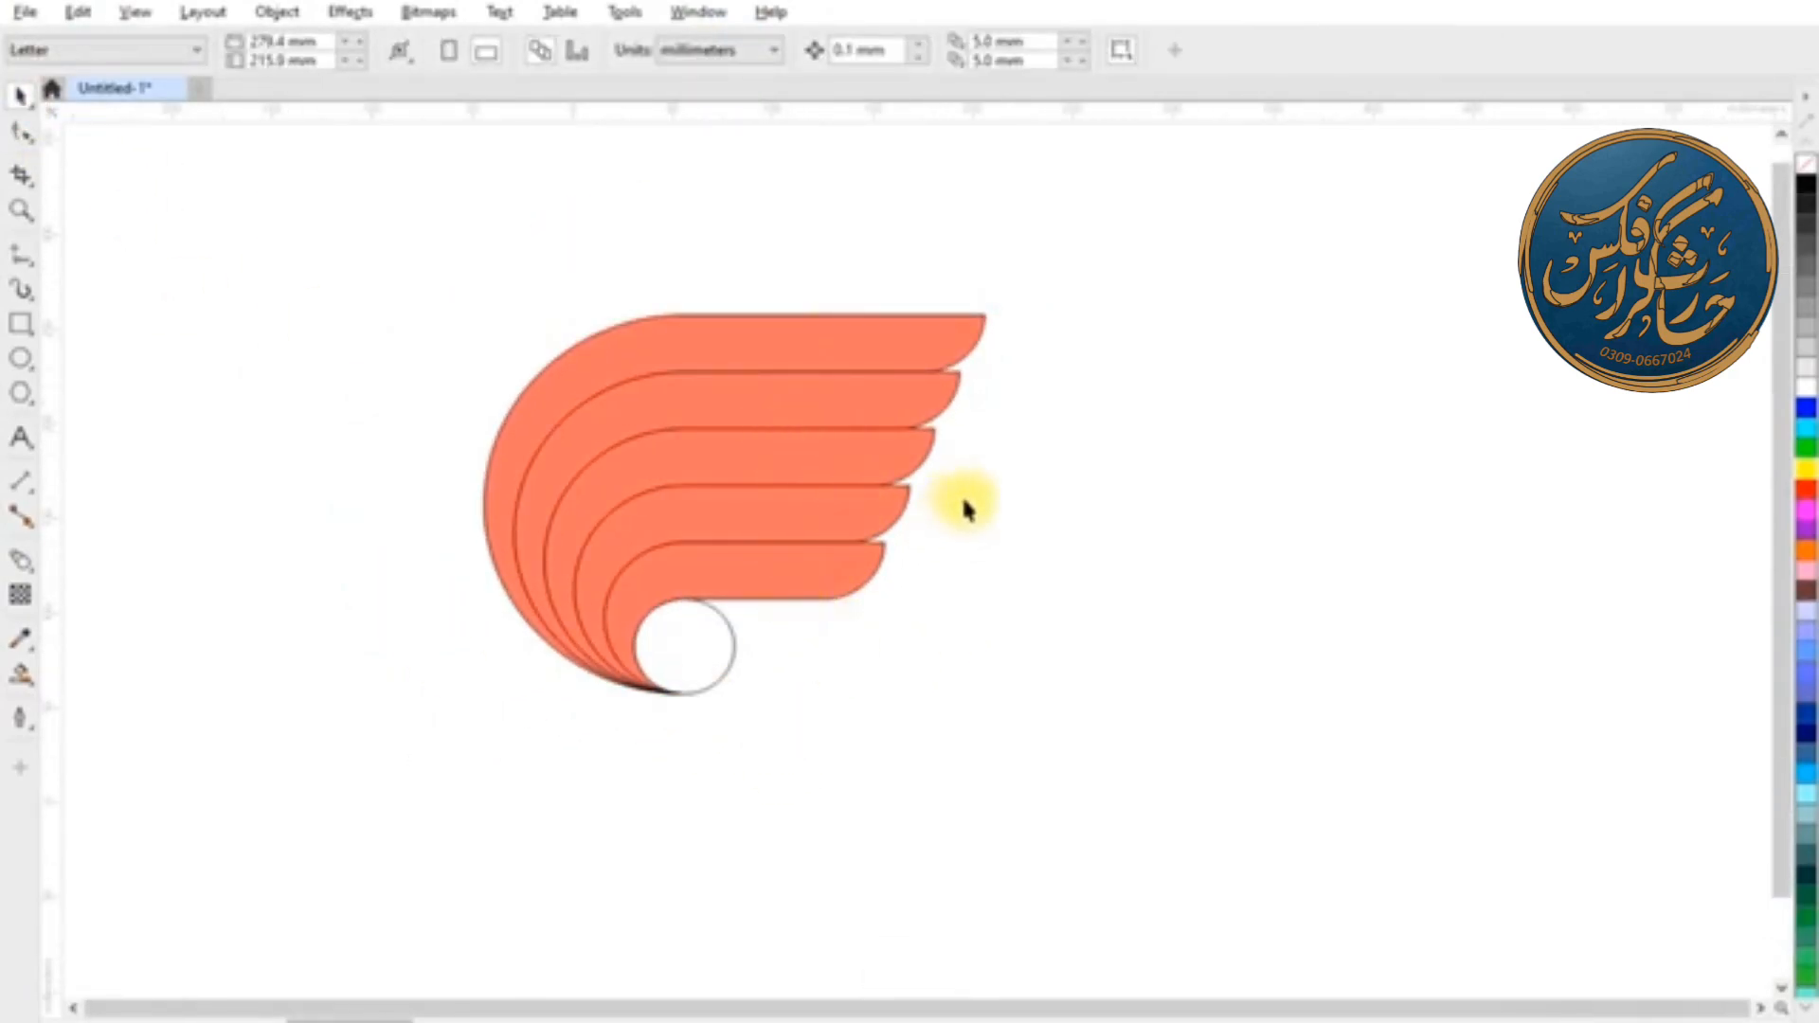
# Draw two rectangles beside the wing, about 91 by 22 mm above and about 95 by 17 mm below.
pyautogui.click(21, 323)
pyautogui.moveTo(1077, 337); pyautogui.dragTo(1260, 380)
pyautogui.moveTo(1081, 521)
pyautogui.mouseDown()
pyautogui.moveTo(1249, 579)
pyautogui.moveTo(1273, 555)
pyautogui.mouseUp()
pyautogui.click(21, 96)
pyautogui.moveTo(1082, 556); pyautogui.dragTo(1062, 587)
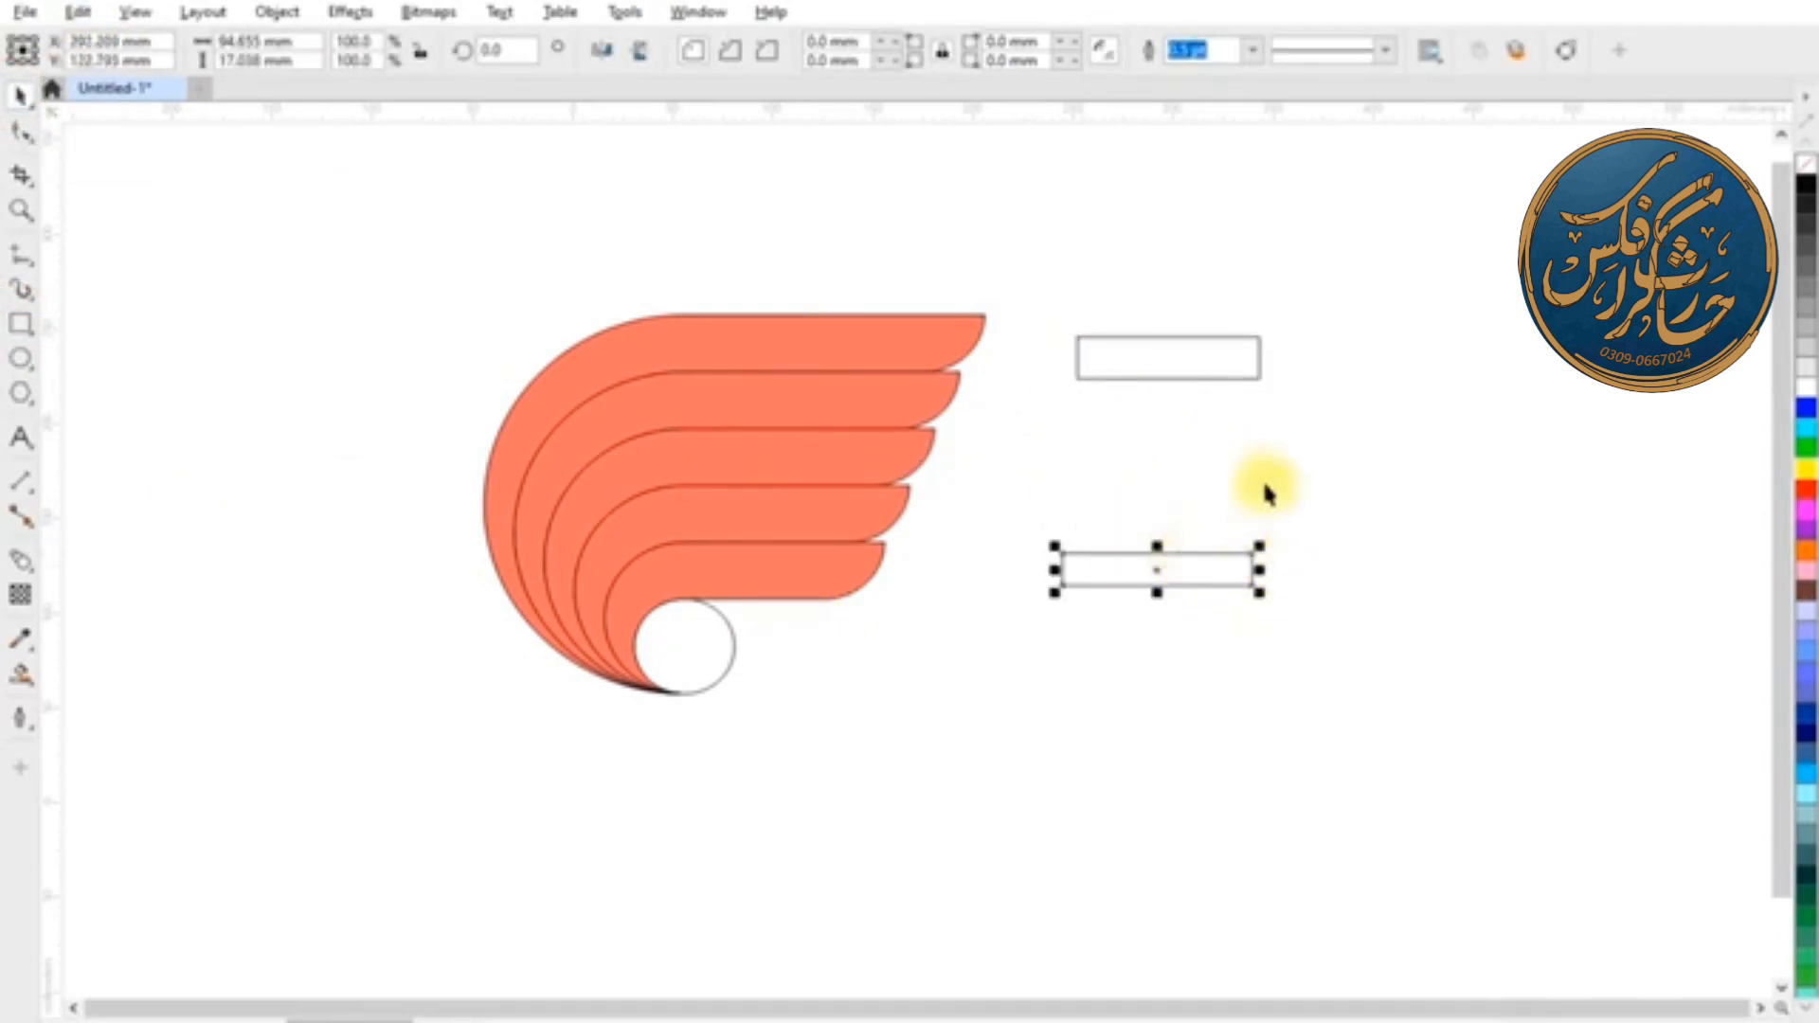
# Fill the lower rectangle with yellow and the upper one with red.
pyautogui.click(1811, 474)
pyautogui.click(1175, 379)
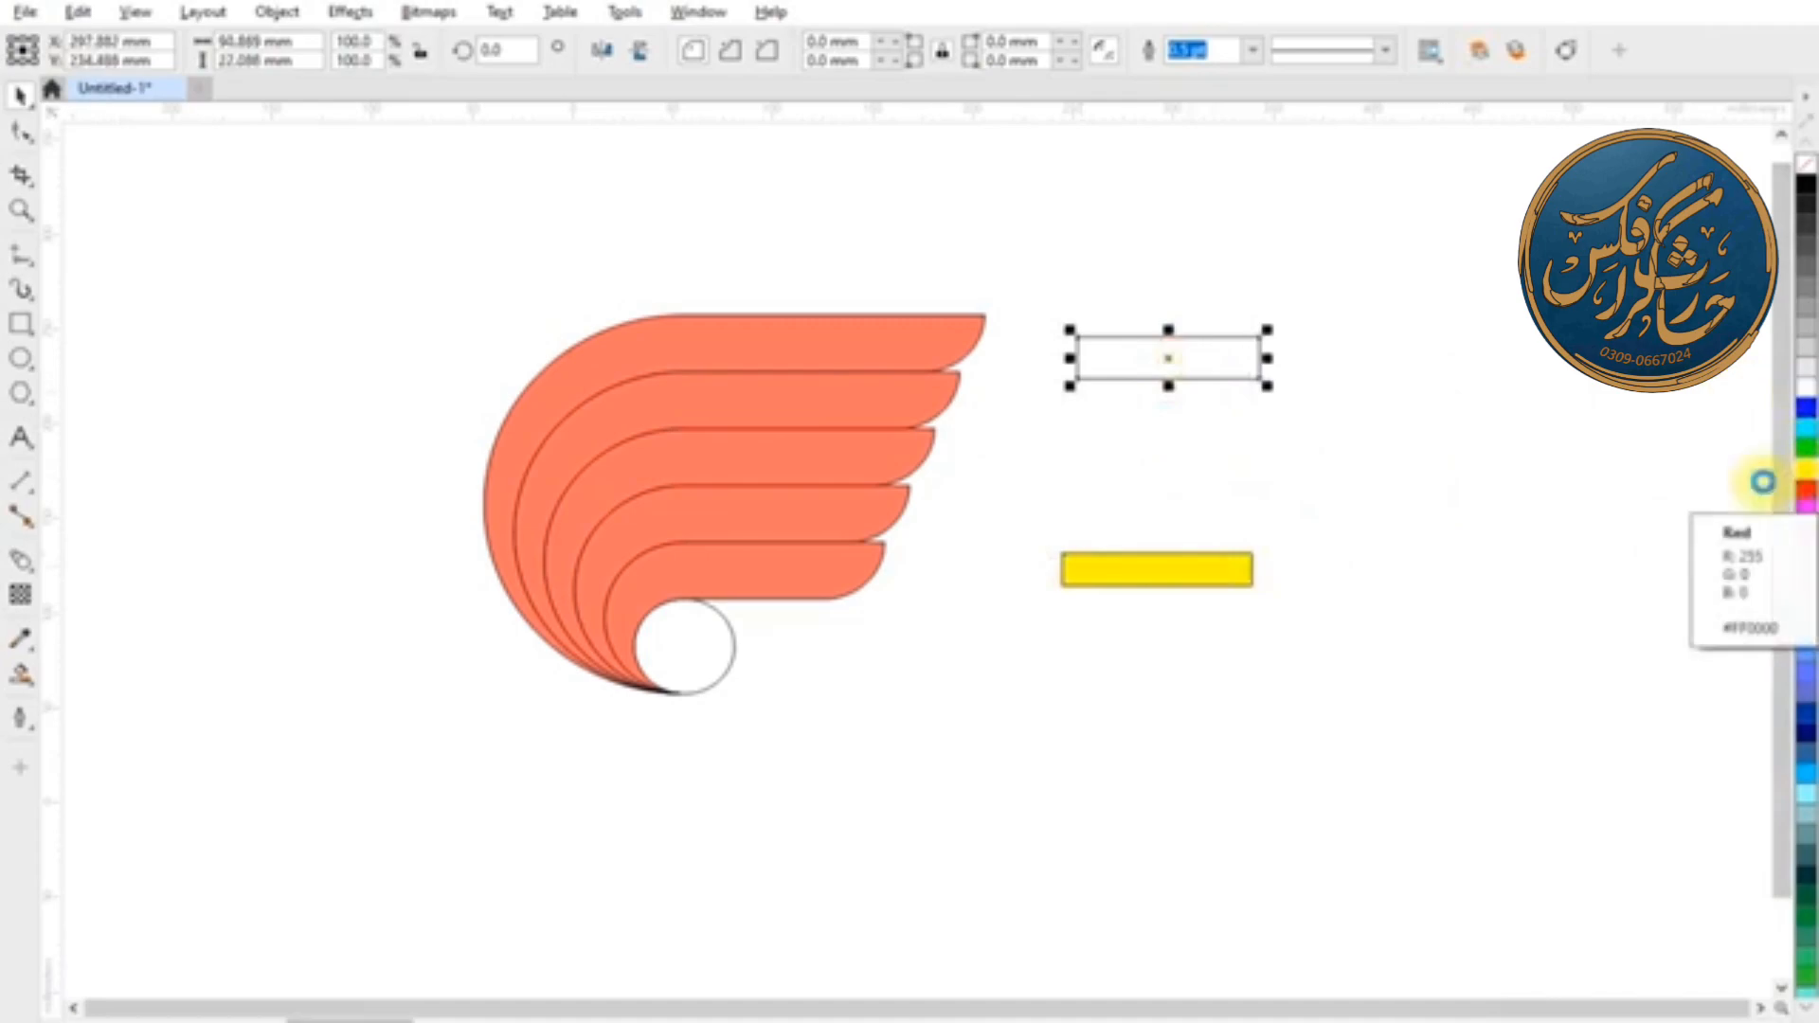
pyautogui.click(1806, 488)
# Blend the red rectangle into the yellow one with 3 steps and a clockwise colour progression.
pyautogui.click(21, 560)
pyautogui.moveTo(1170, 358); pyautogui.dragTo(1198, 579)
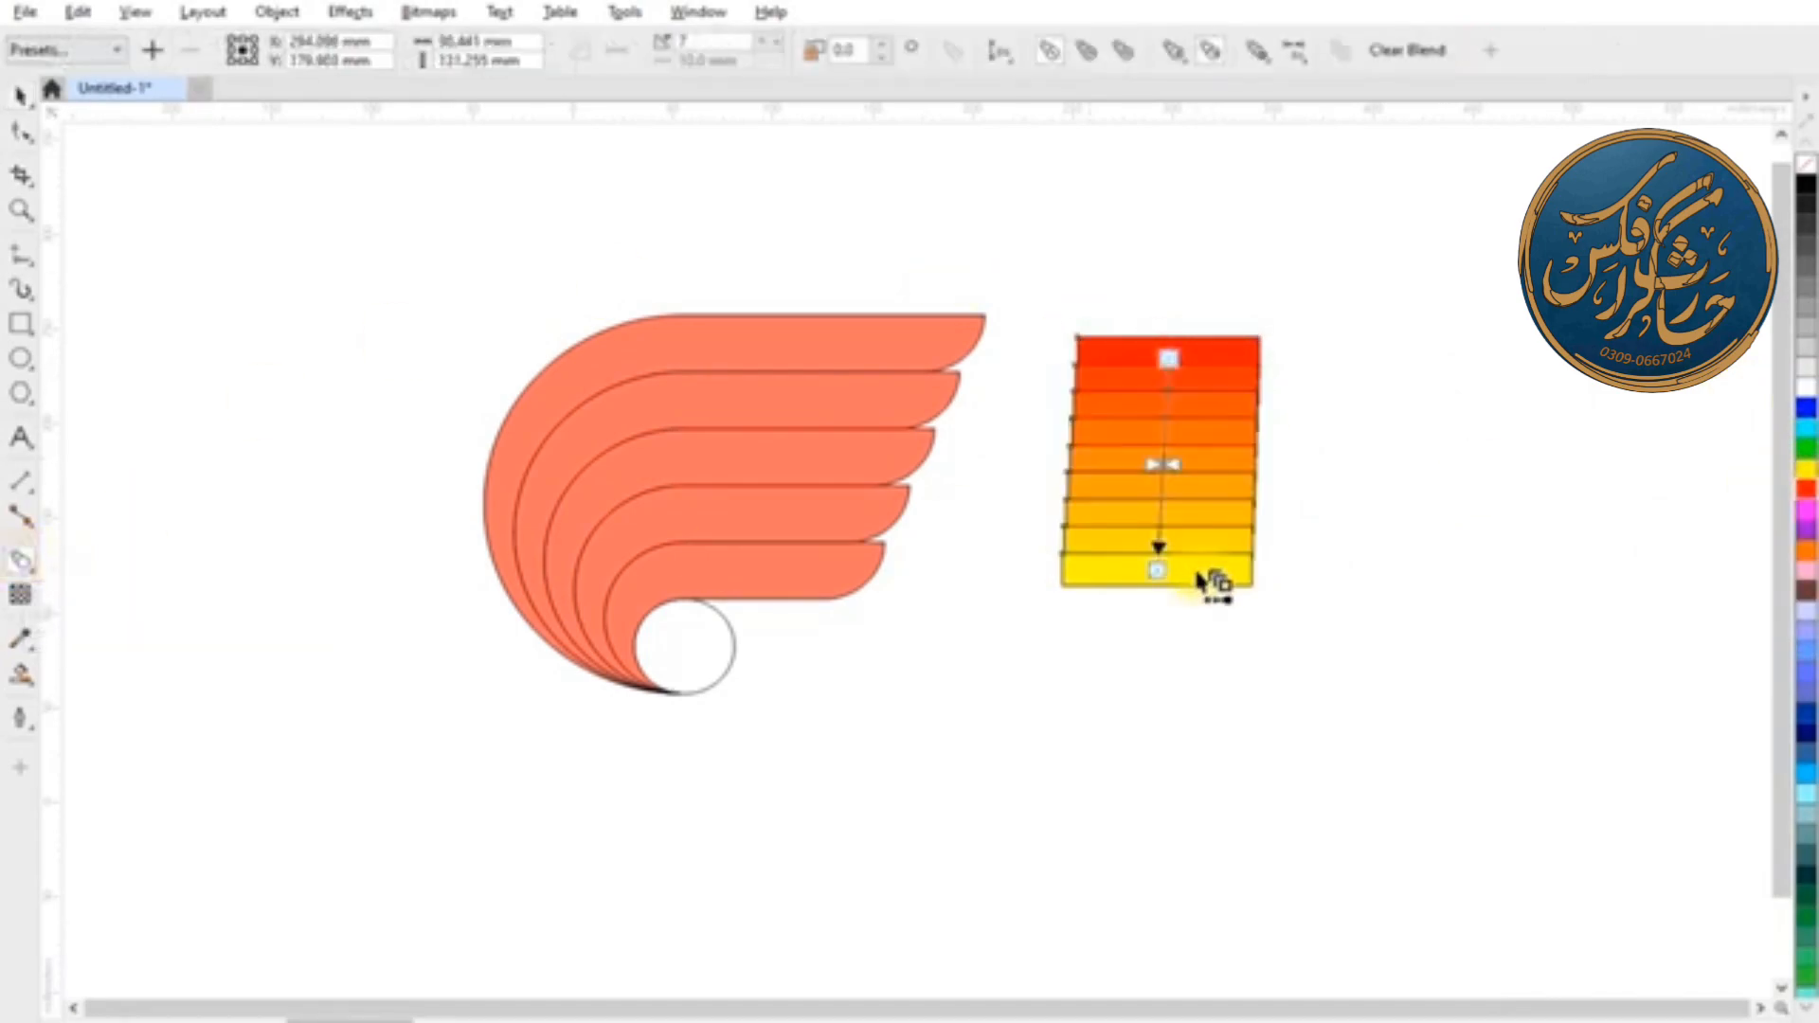
pyautogui.scroll(2, 1192, 434)
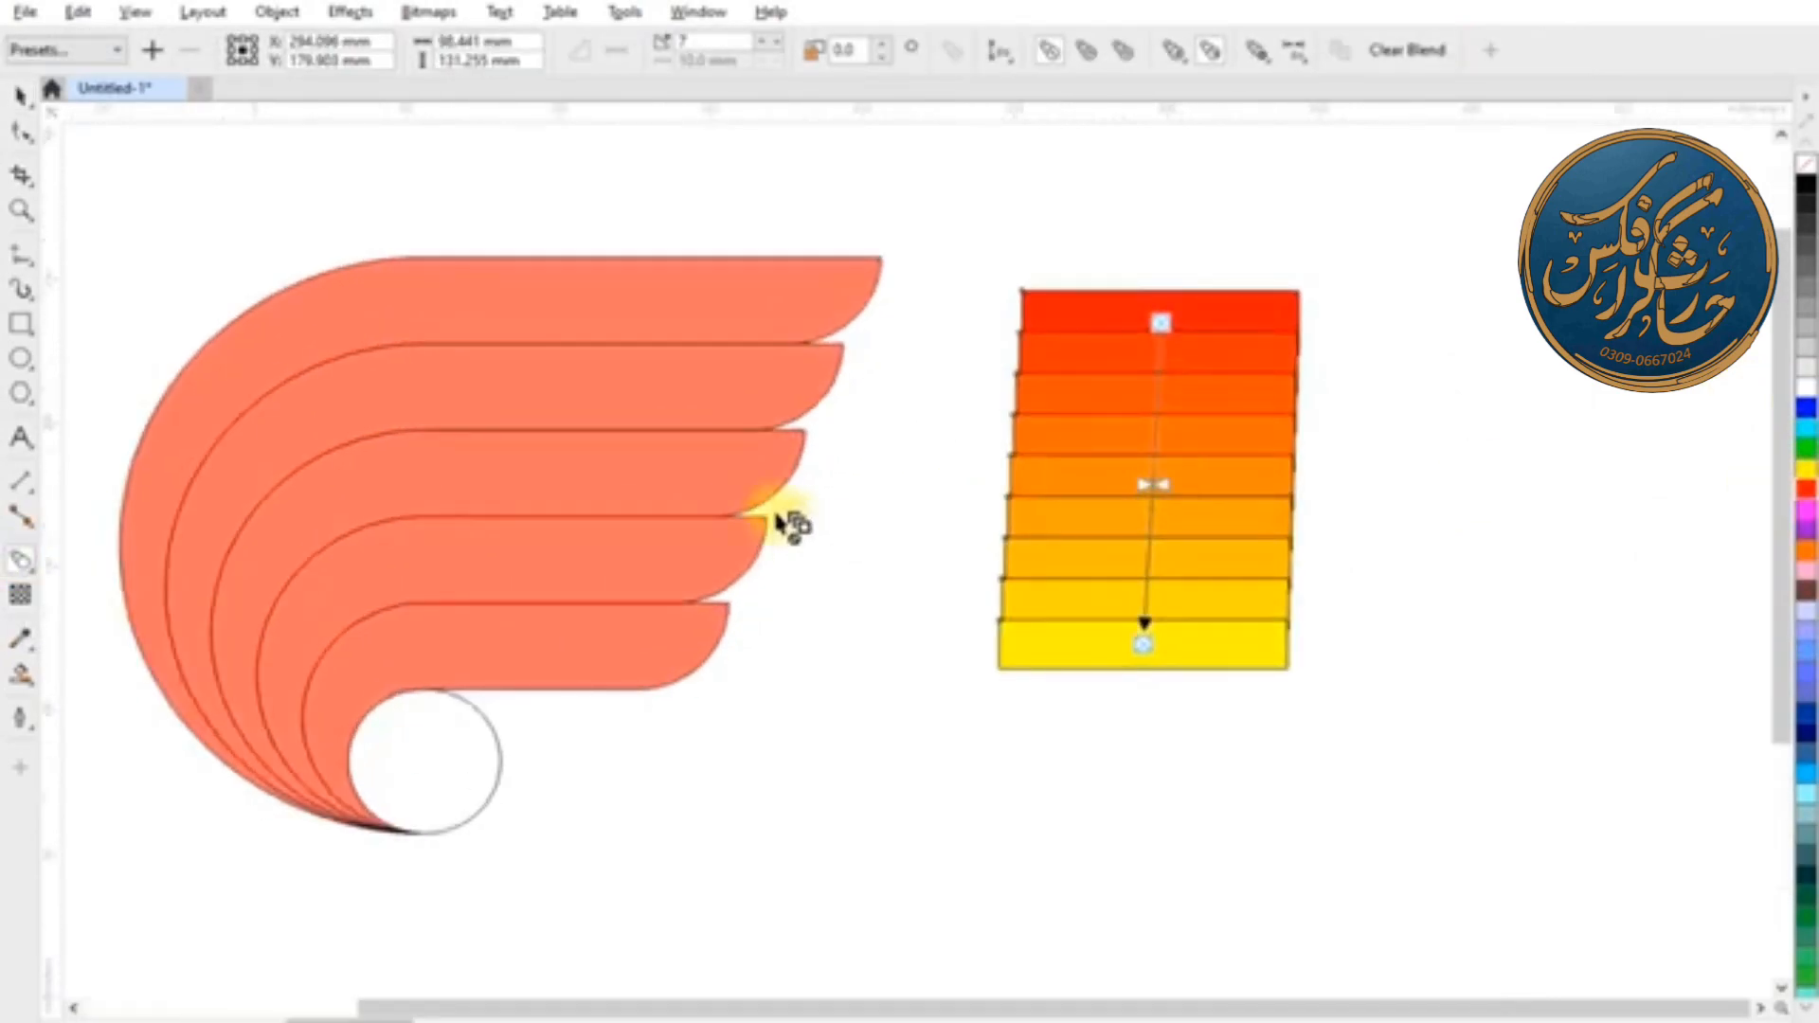
pyautogui.click(765, 43)
pyautogui.click(765, 43)
pyautogui.click(765, 43)
pyautogui.click(765, 43)
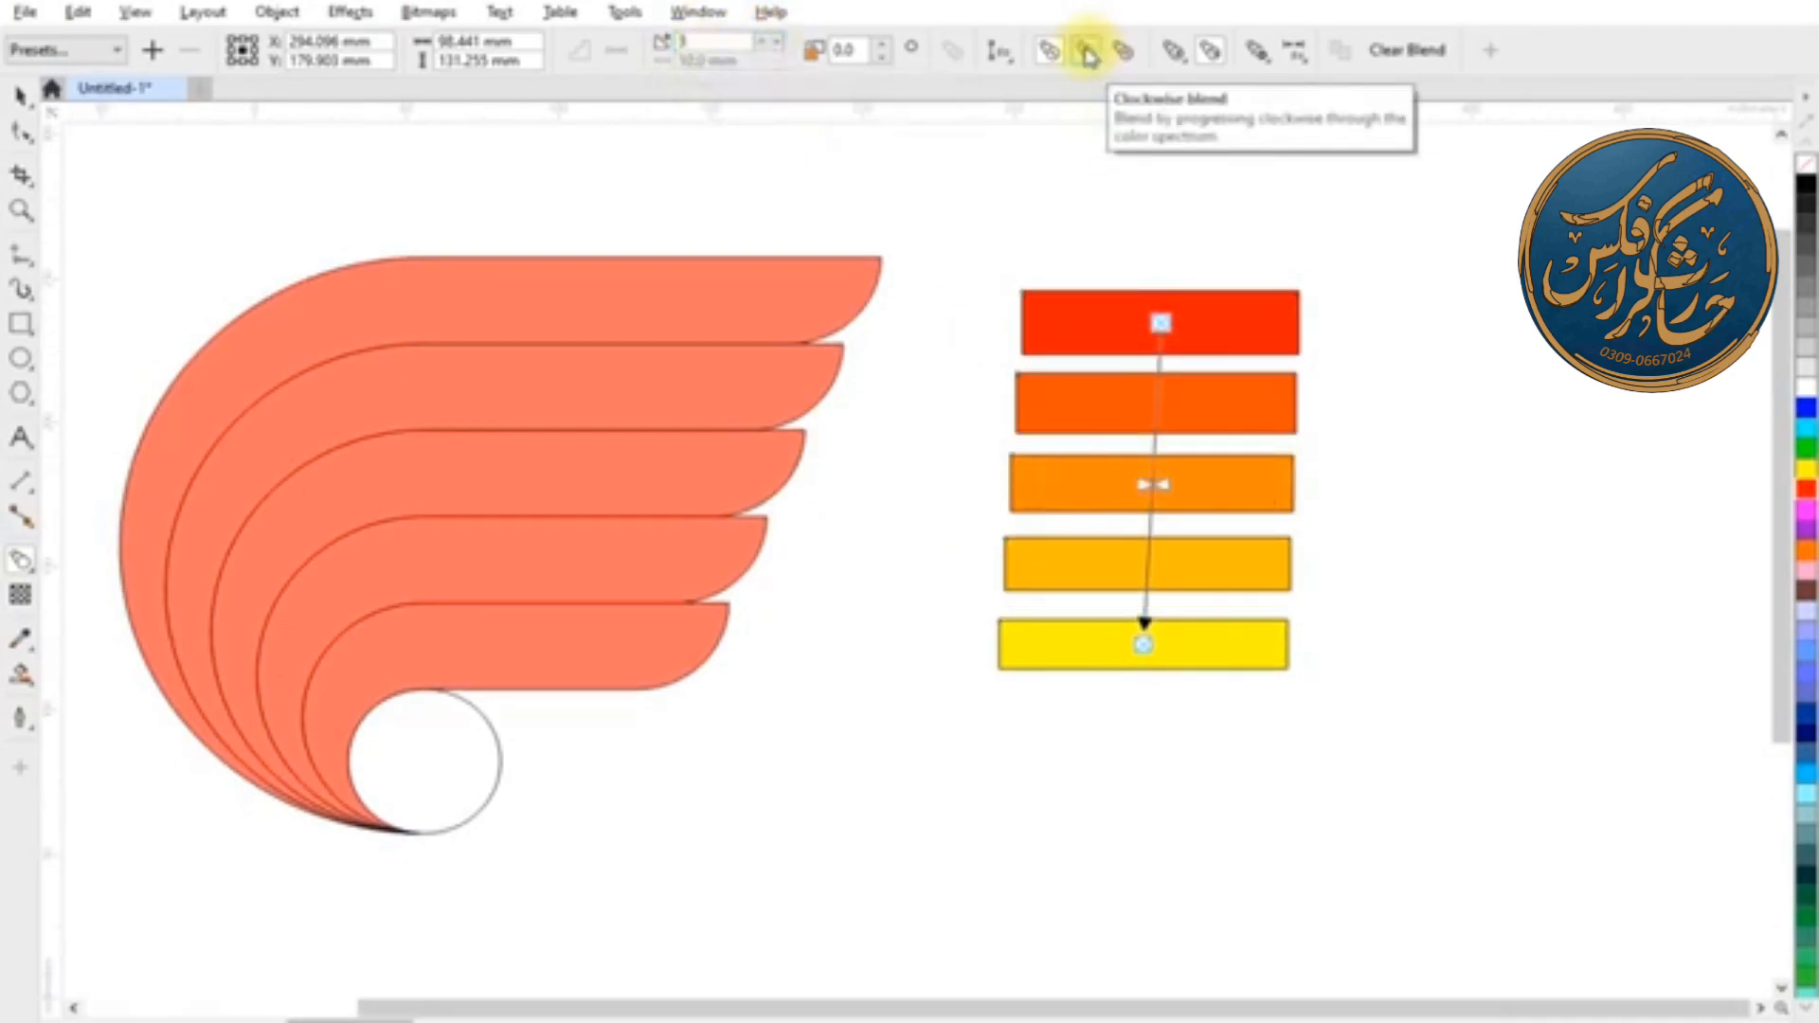
pyautogui.click(1087, 52)
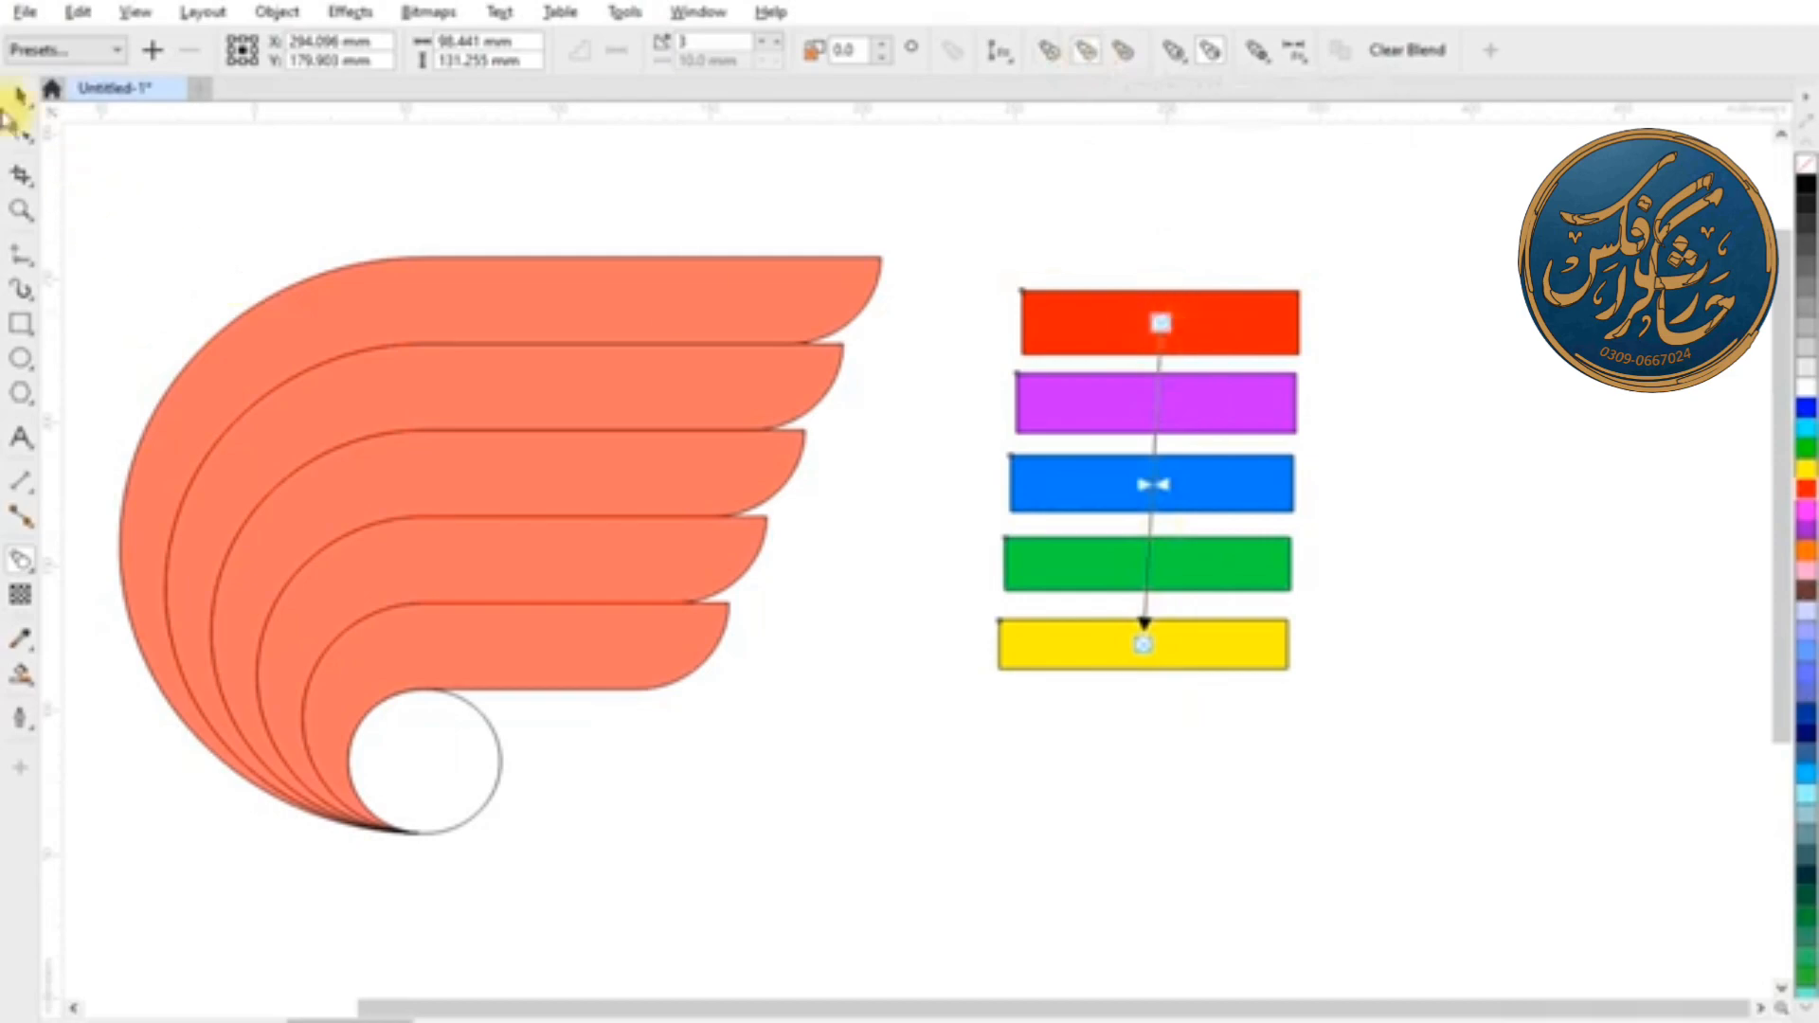
# Break the rectangle blend apart and ungroup it into separate colour swatches.
pyautogui.click(15, 109)
pyautogui.rightClick(1096, 418)
pyautogui.click(1260, 431)
pyautogui.click(1475, 383)
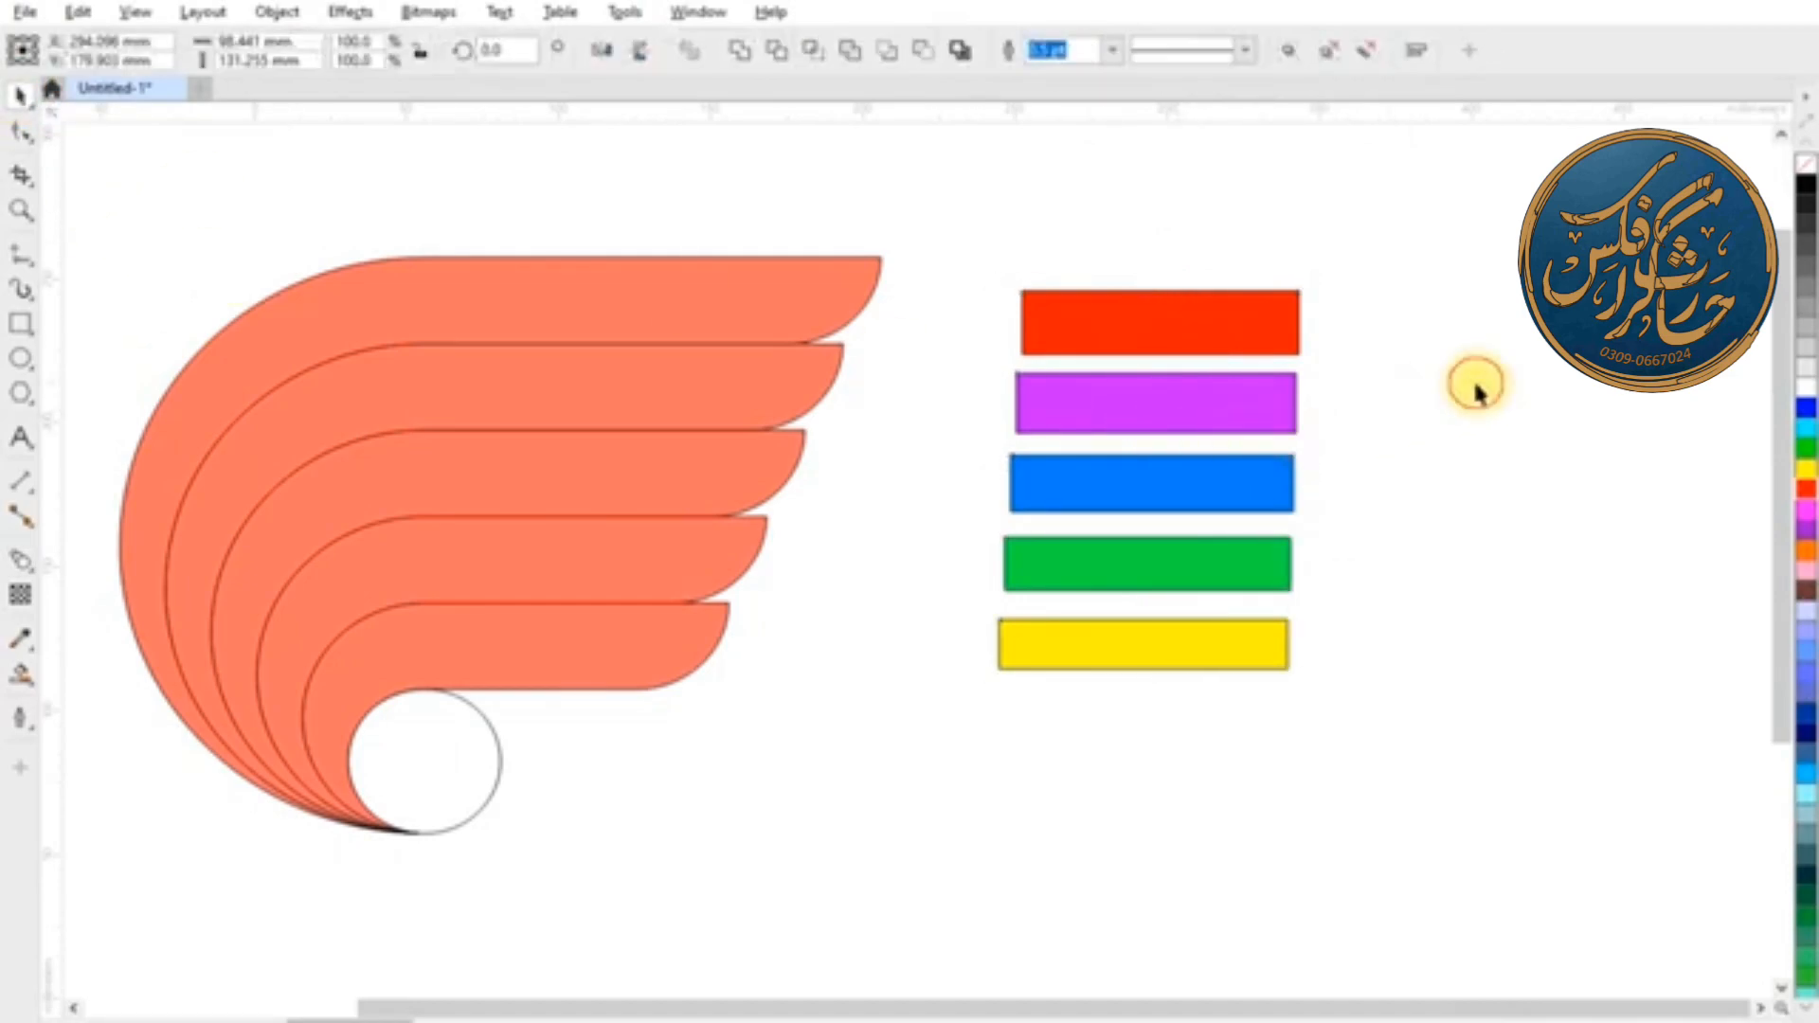
pyautogui.click(1218, 406)
pyautogui.rightClick(1175, 396)
pyautogui.click(1512, 394)
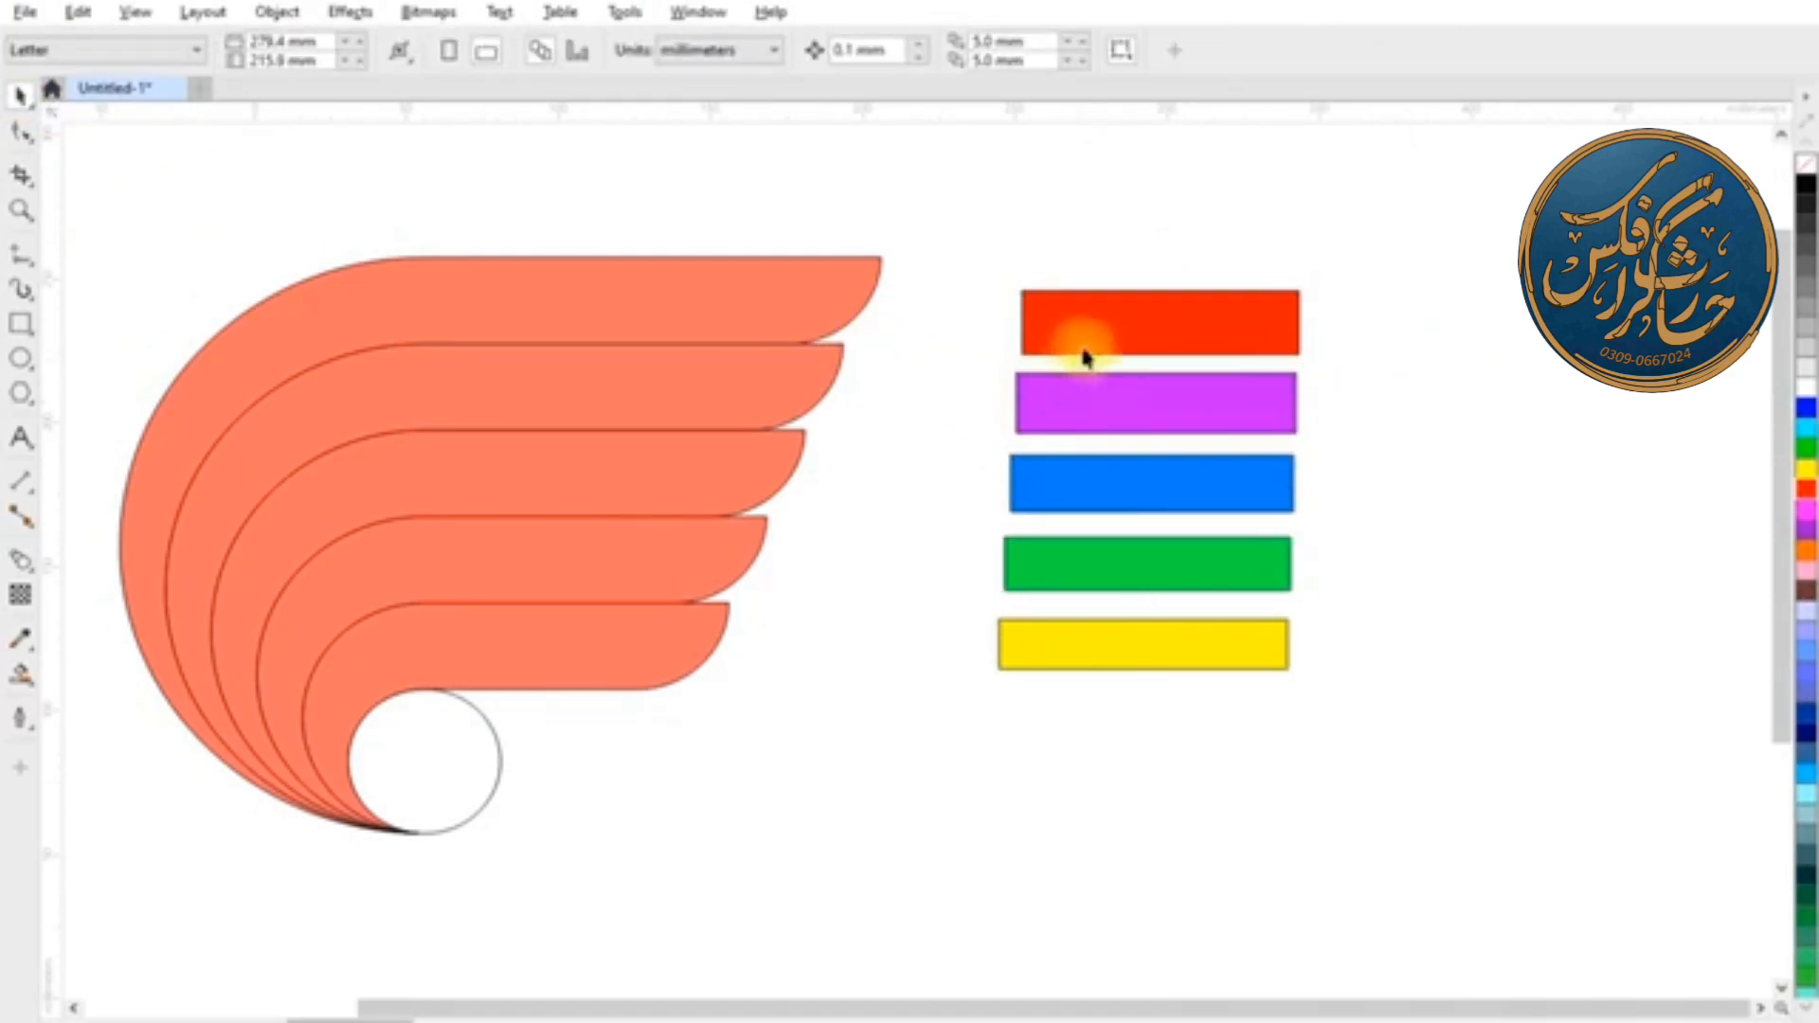
# Copy the red, purple, blue, green and yellow swatch fills onto the five feathers in order from top to bottom.
pyautogui.moveTo(1099, 333); pyautogui.dragTo(771, 296)
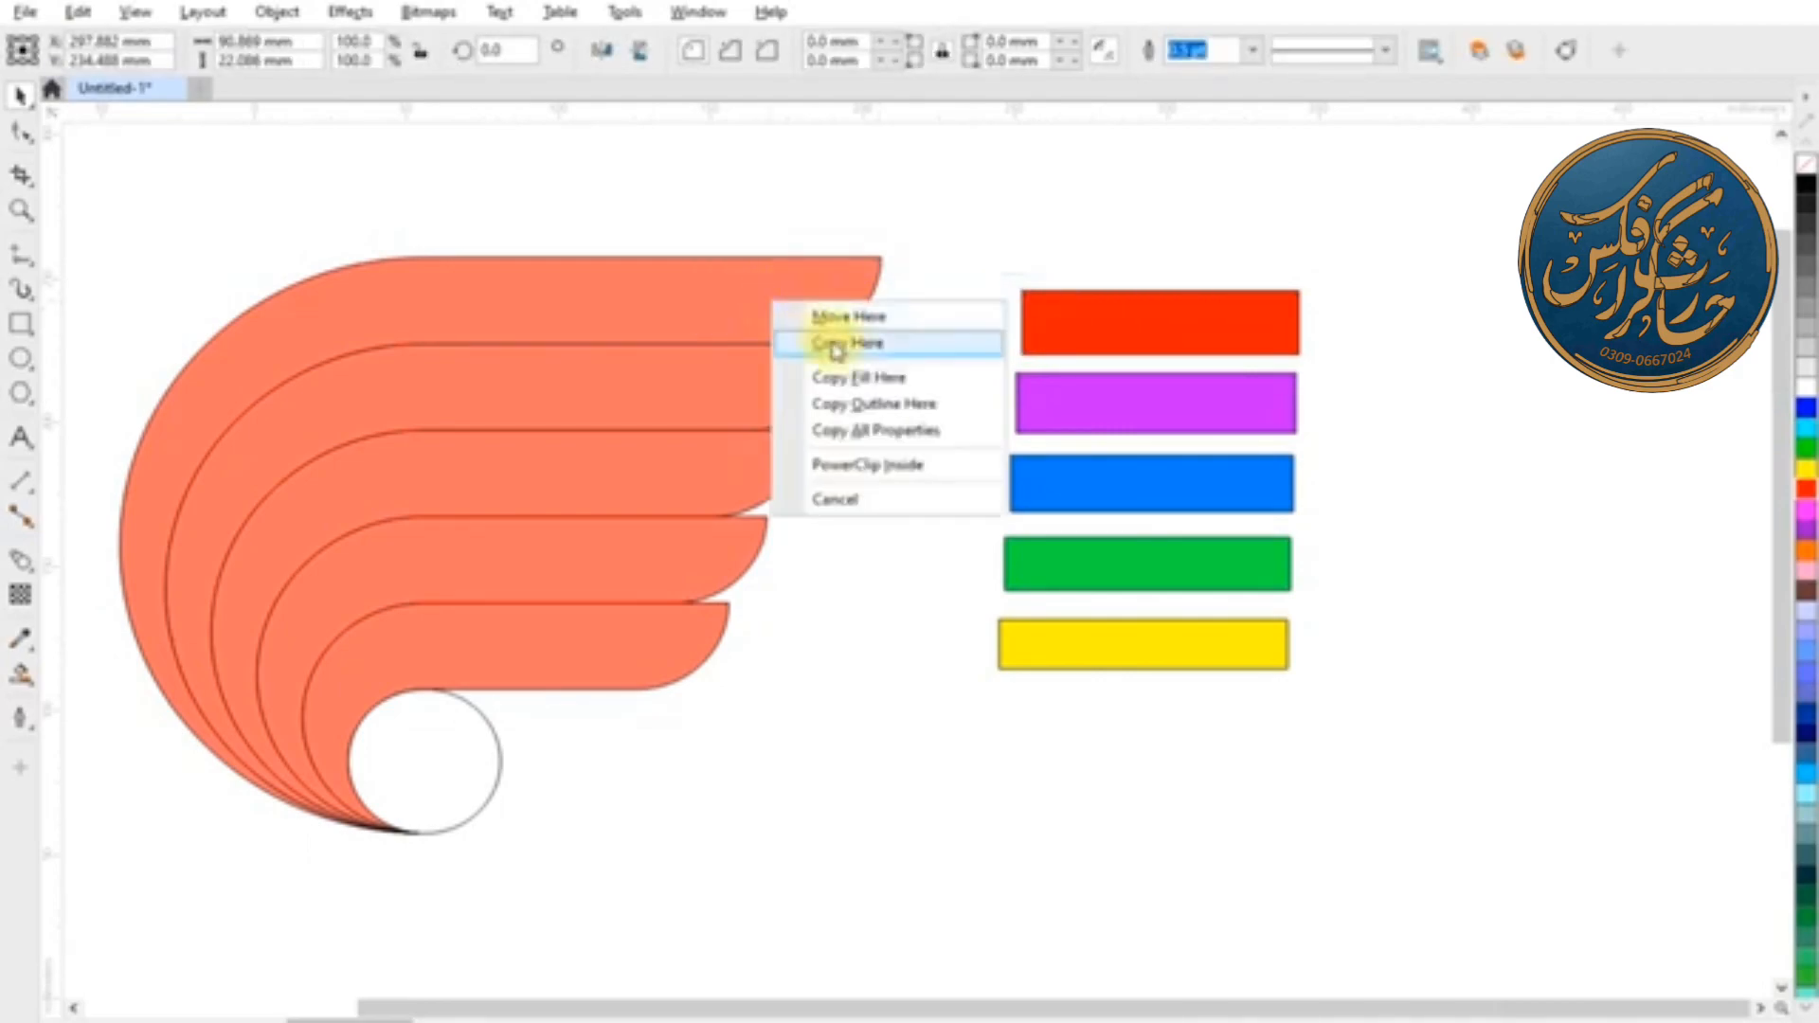
pyautogui.click(834, 375)
pyautogui.moveTo(1044, 398); pyautogui.dragTo(744, 385)
pyautogui.click(846, 464)
pyautogui.moveTo(1076, 471); pyautogui.dragTo(706, 477)
pyautogui.click(800, 556)
pyautogui.moveTo(1107, 567); pyautogui.dragTo(743, 563)
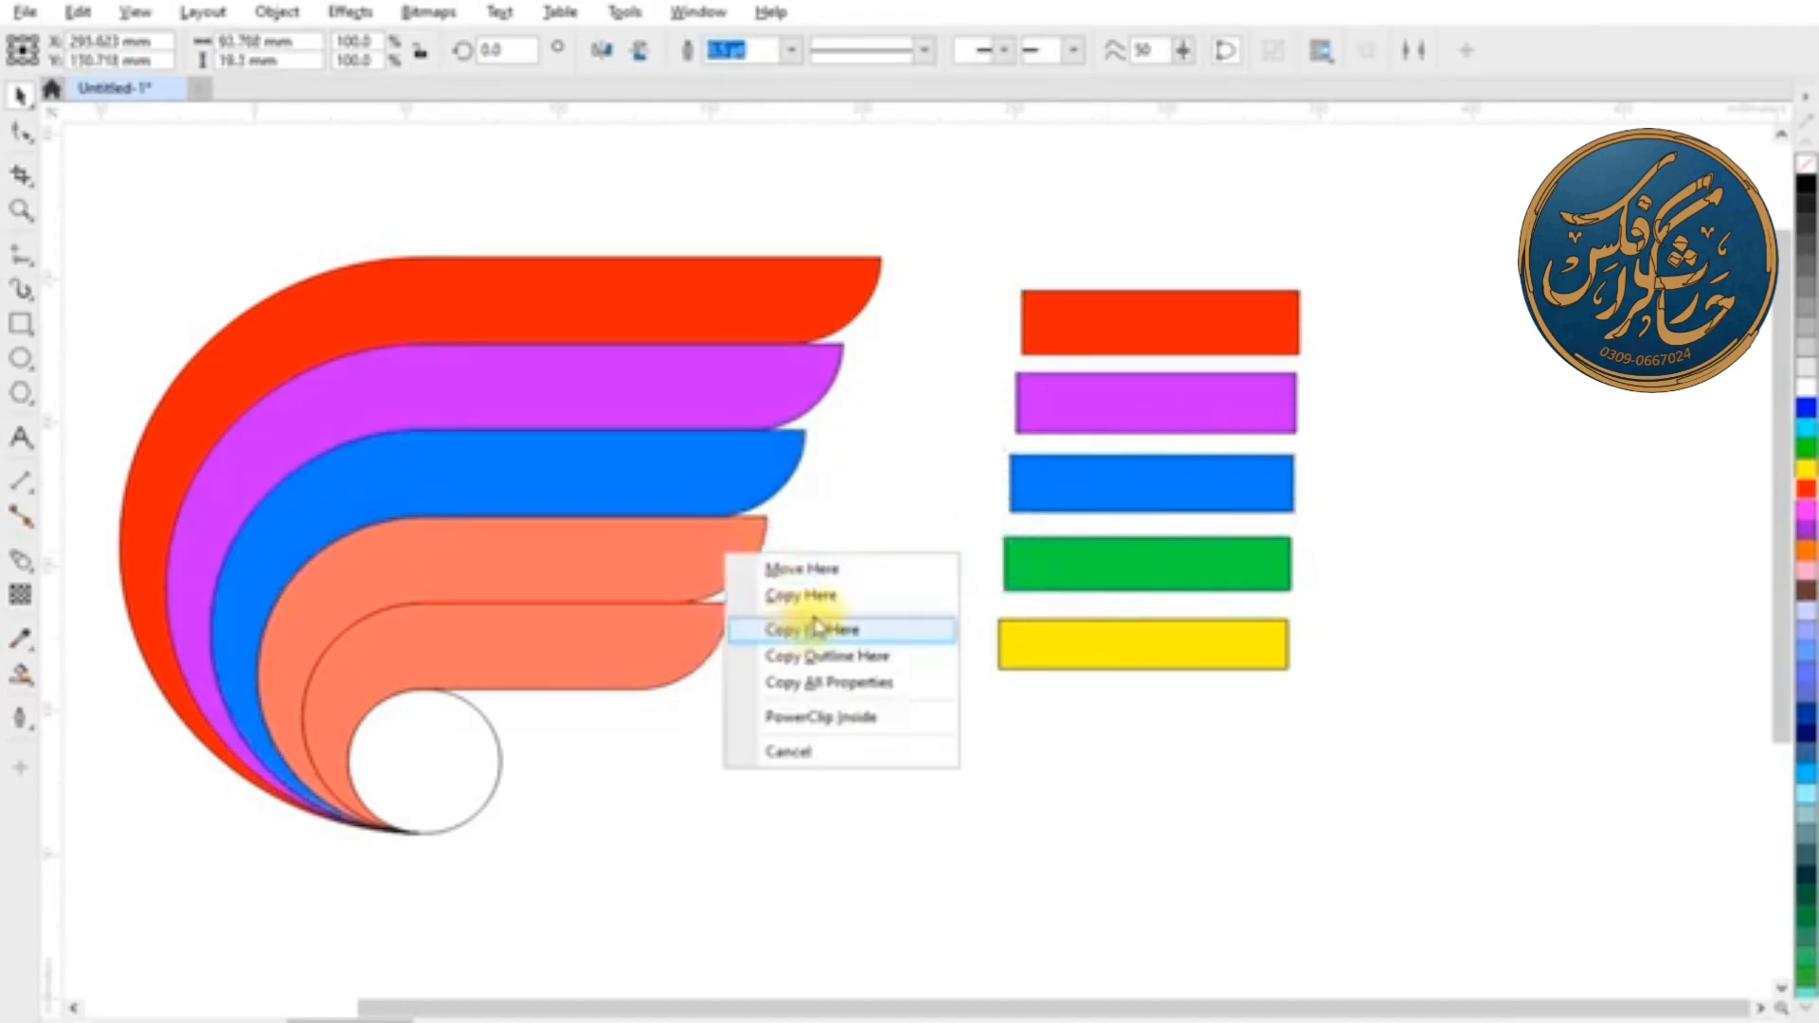
pyautogui.click(812, 629)
pyautogui.moveTo(1110, 650); pyautogui.dragTo(604, 653)
pyautogui.click(684, 735)
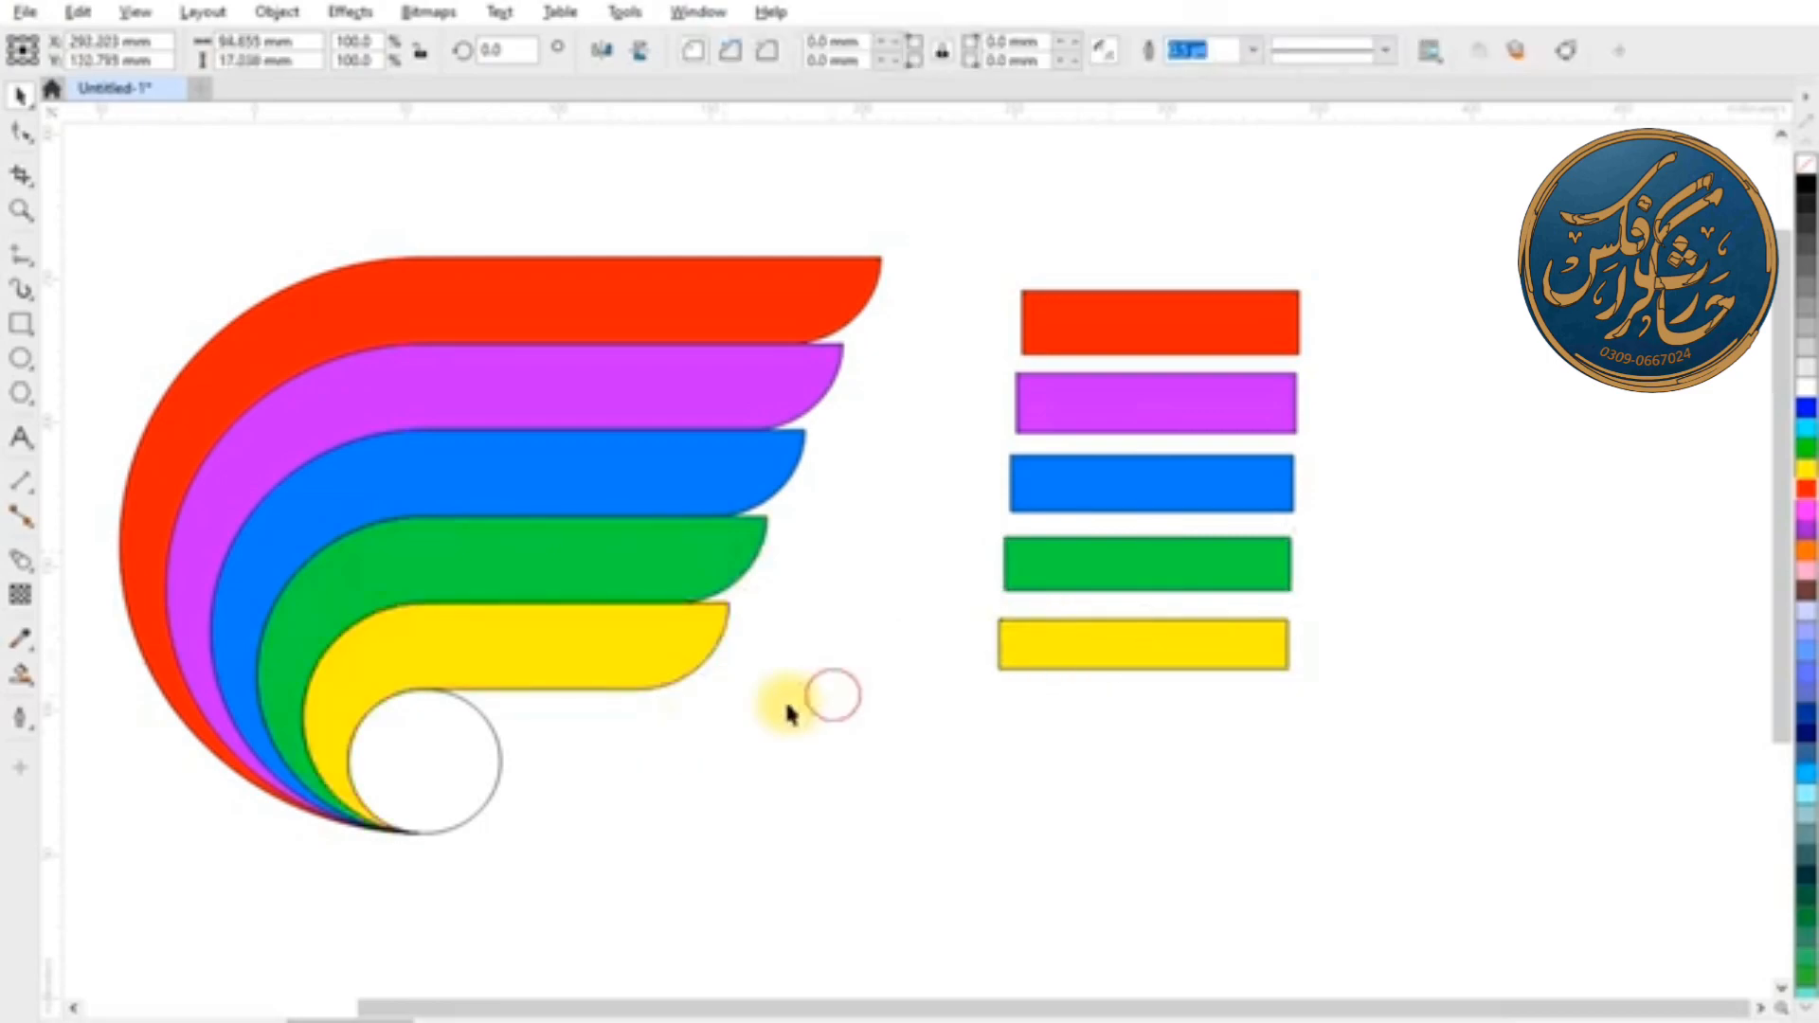
# Fill the small circle with black and delete the five colour swatches.
pyautogui.click(422, 755)
pyautogui.click(1807, 187)
pyautogui.scroll(-2, 636, 693)
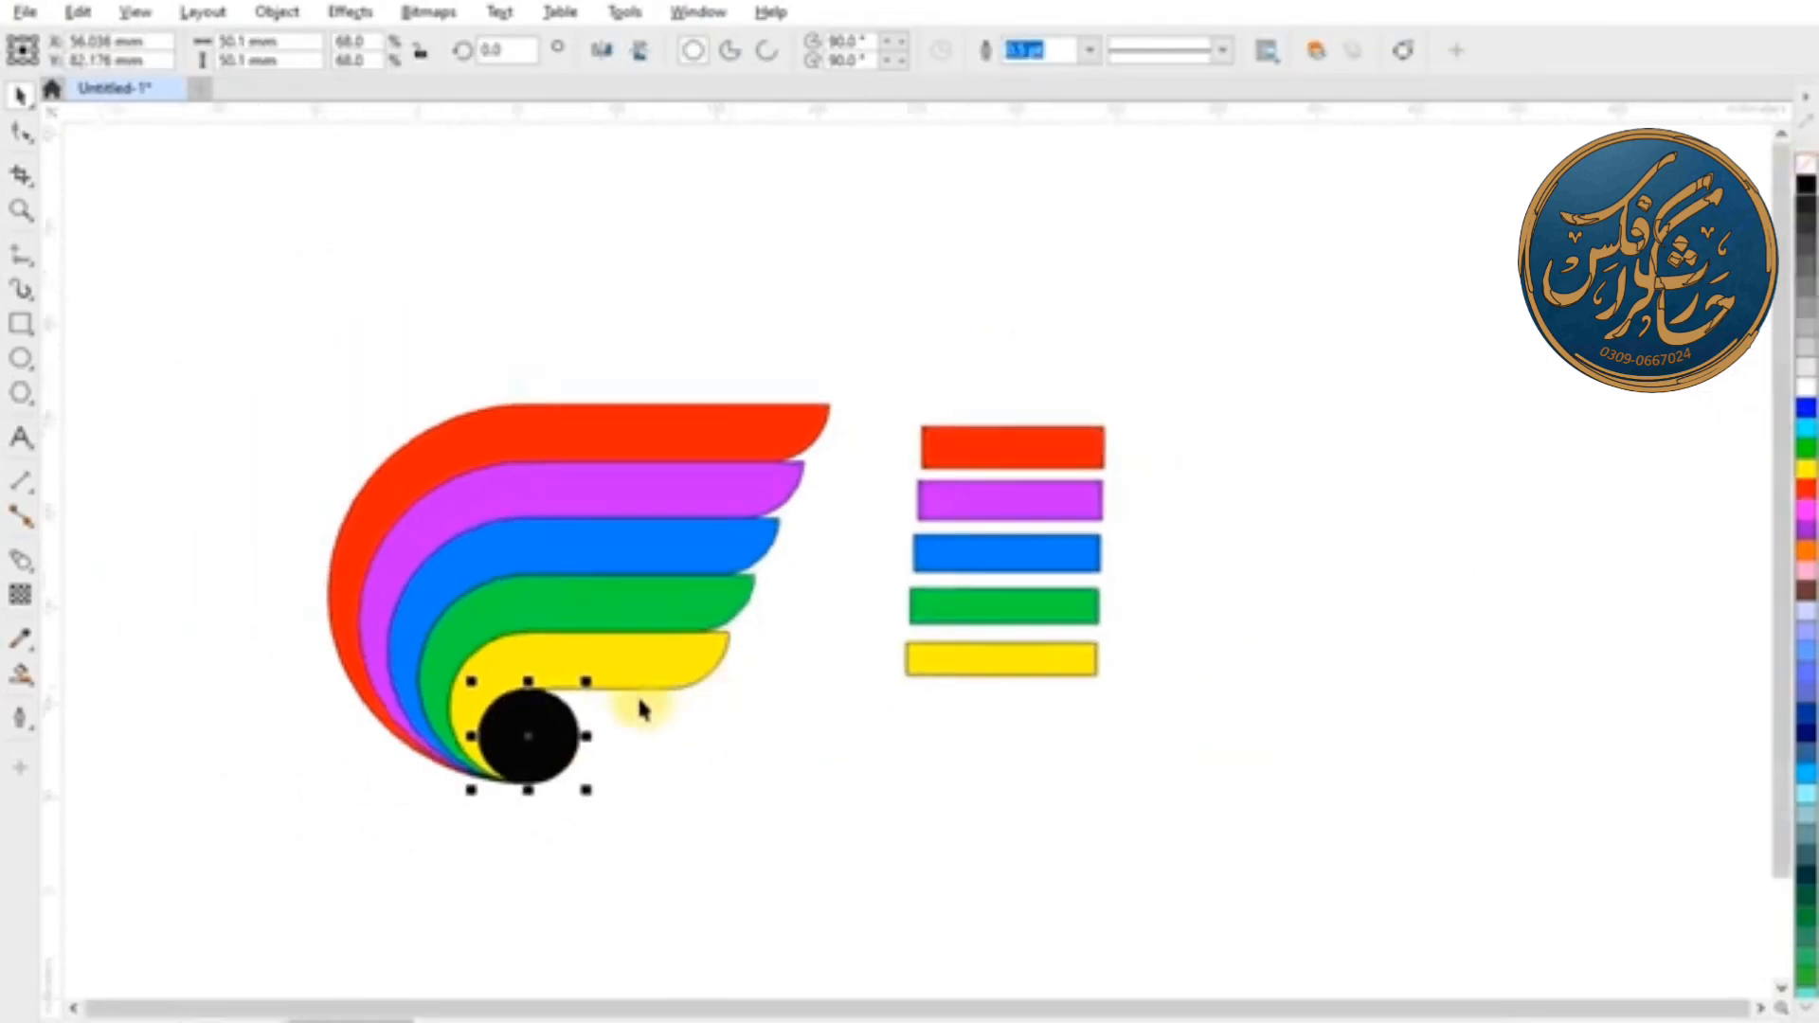
pyautogui.scroll(2, 578, 730)
pyautogui.moveTo(986, 268); pyautogui.dragTo(1312, 710)
pyautogui.press('Delete')
pyautogui.scroll(1, 474, 503)
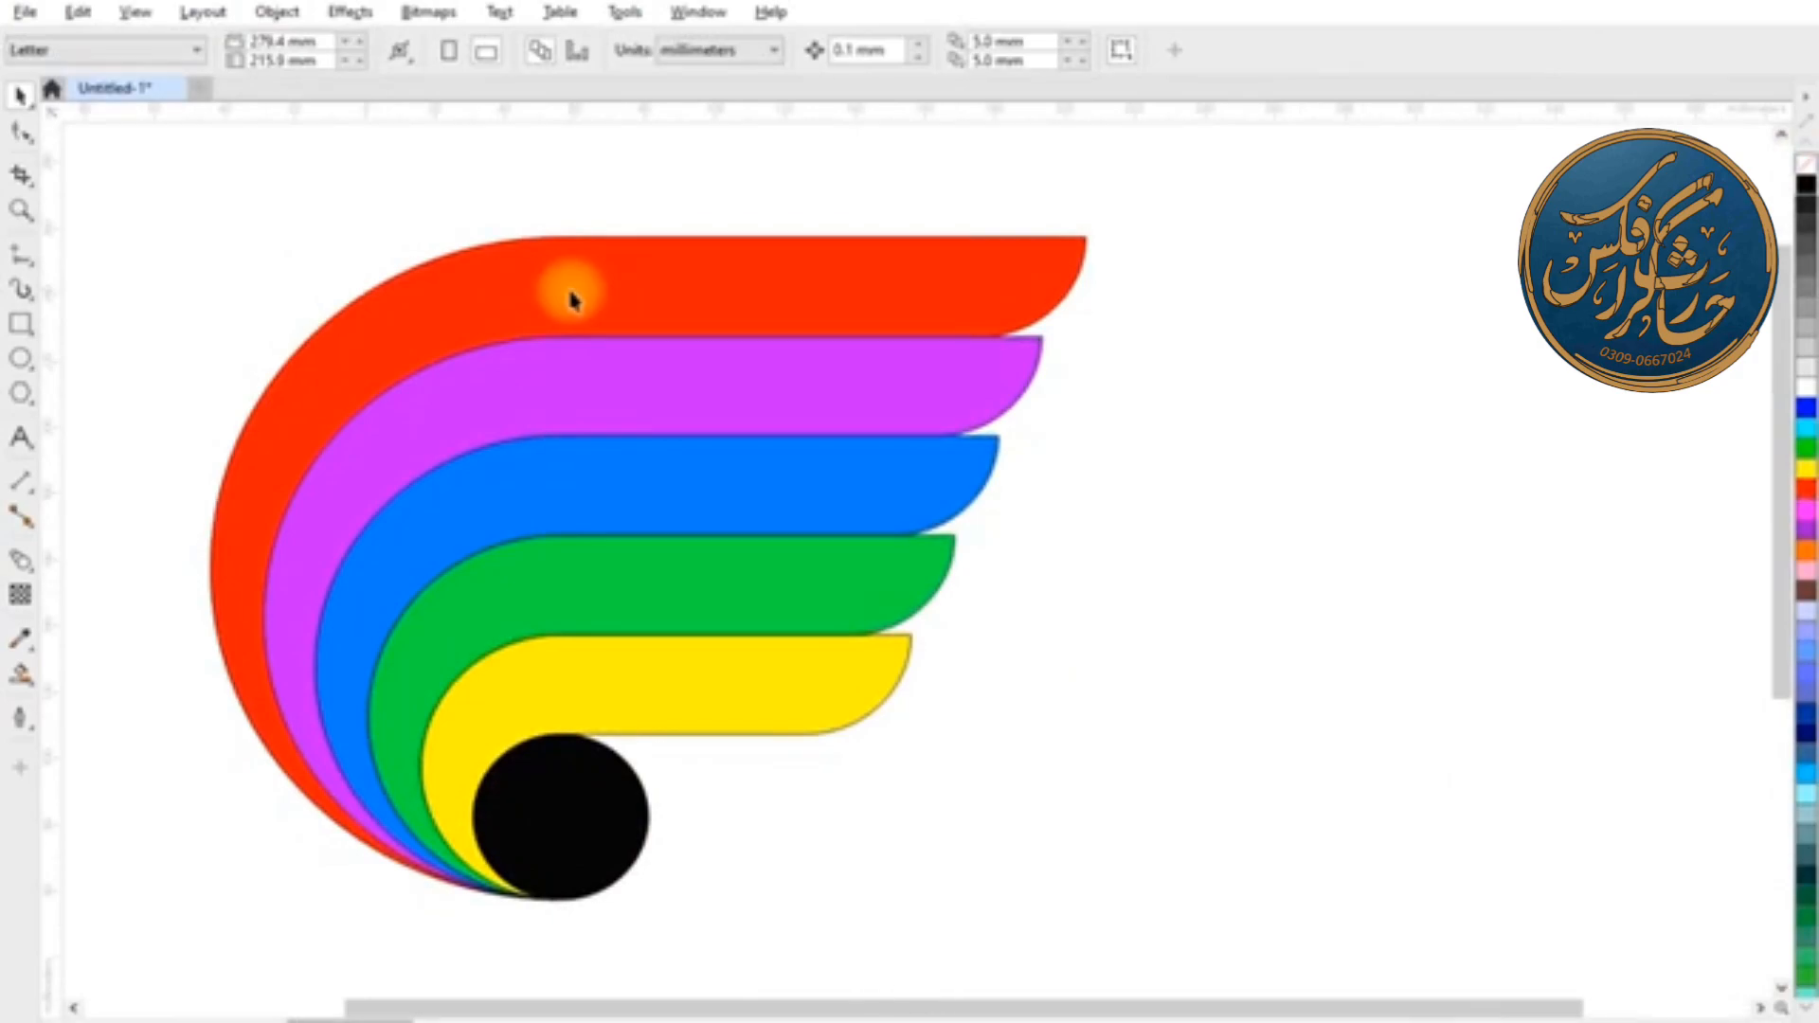
# Apply an inner shadow to the red feather, offset about 7.7 mm horizontally and -6.7 mm vertically, with 70 opacity.
pyautogui.click(661, 338)
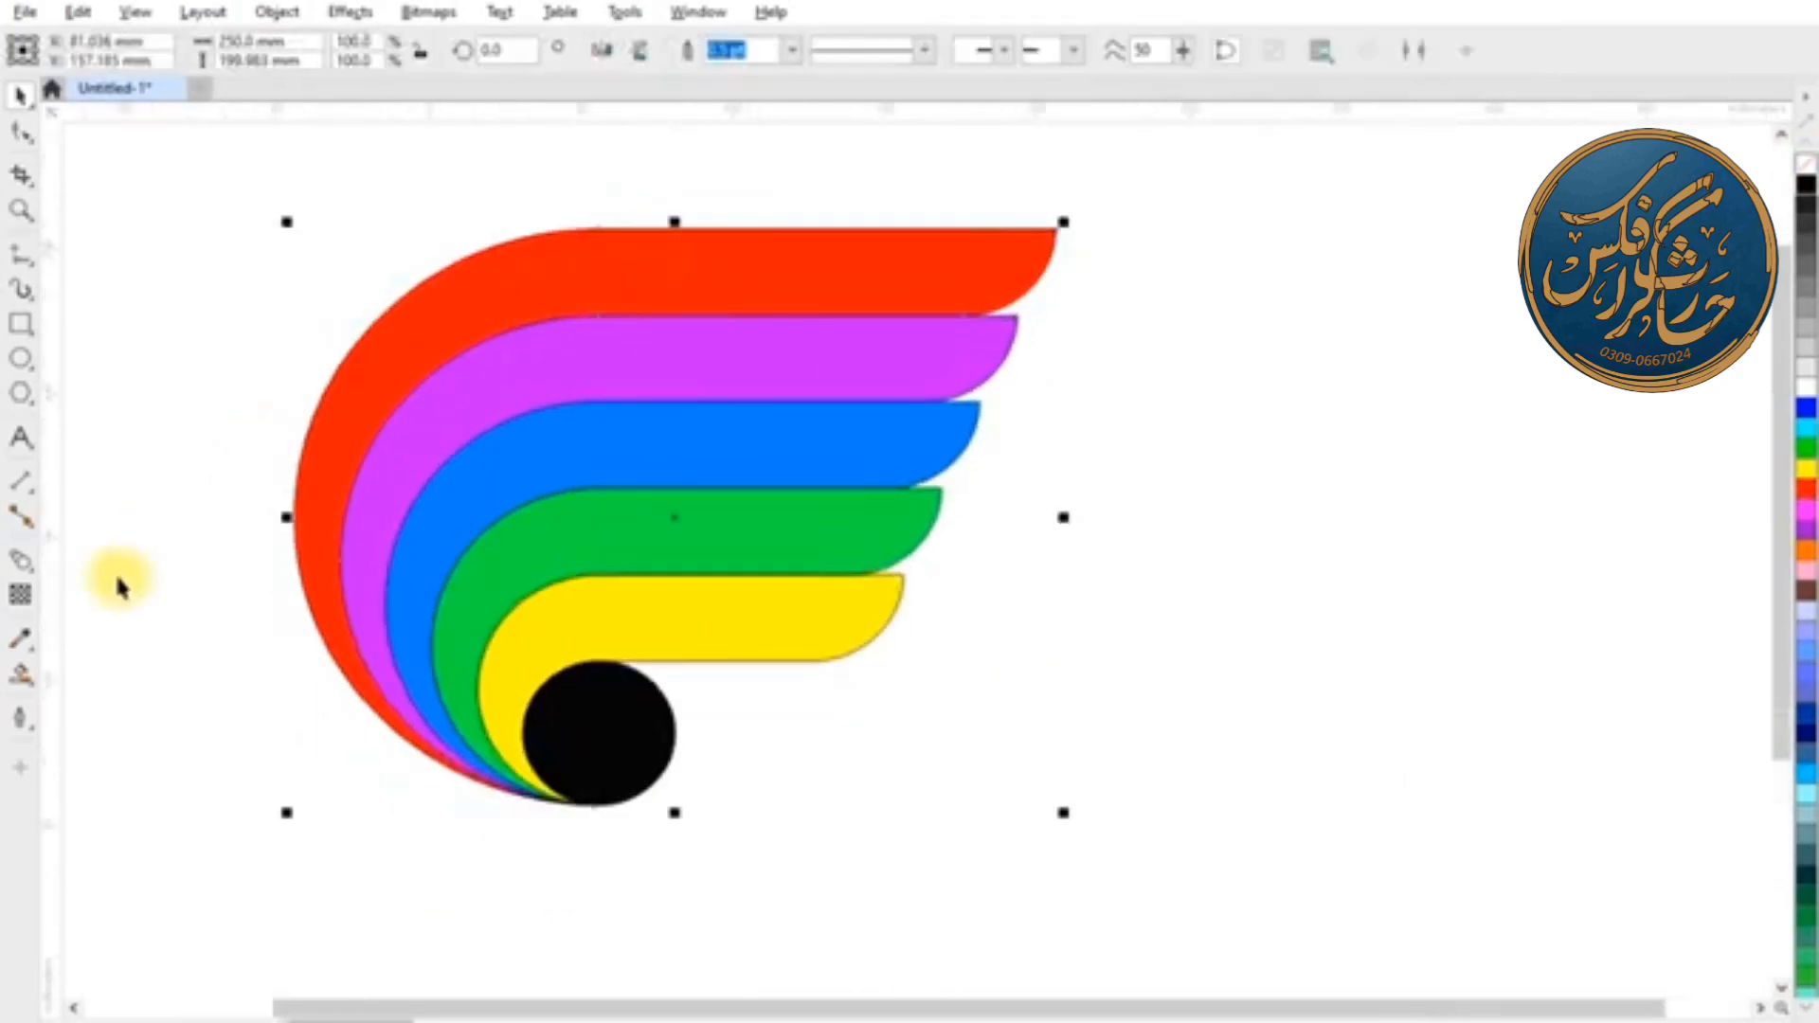
pyautogui.click(26, 567)
pyautogui.click(142, 567)
pyautogui.moveTo(674, 517); pyautogui.dragTo(1029, 811)
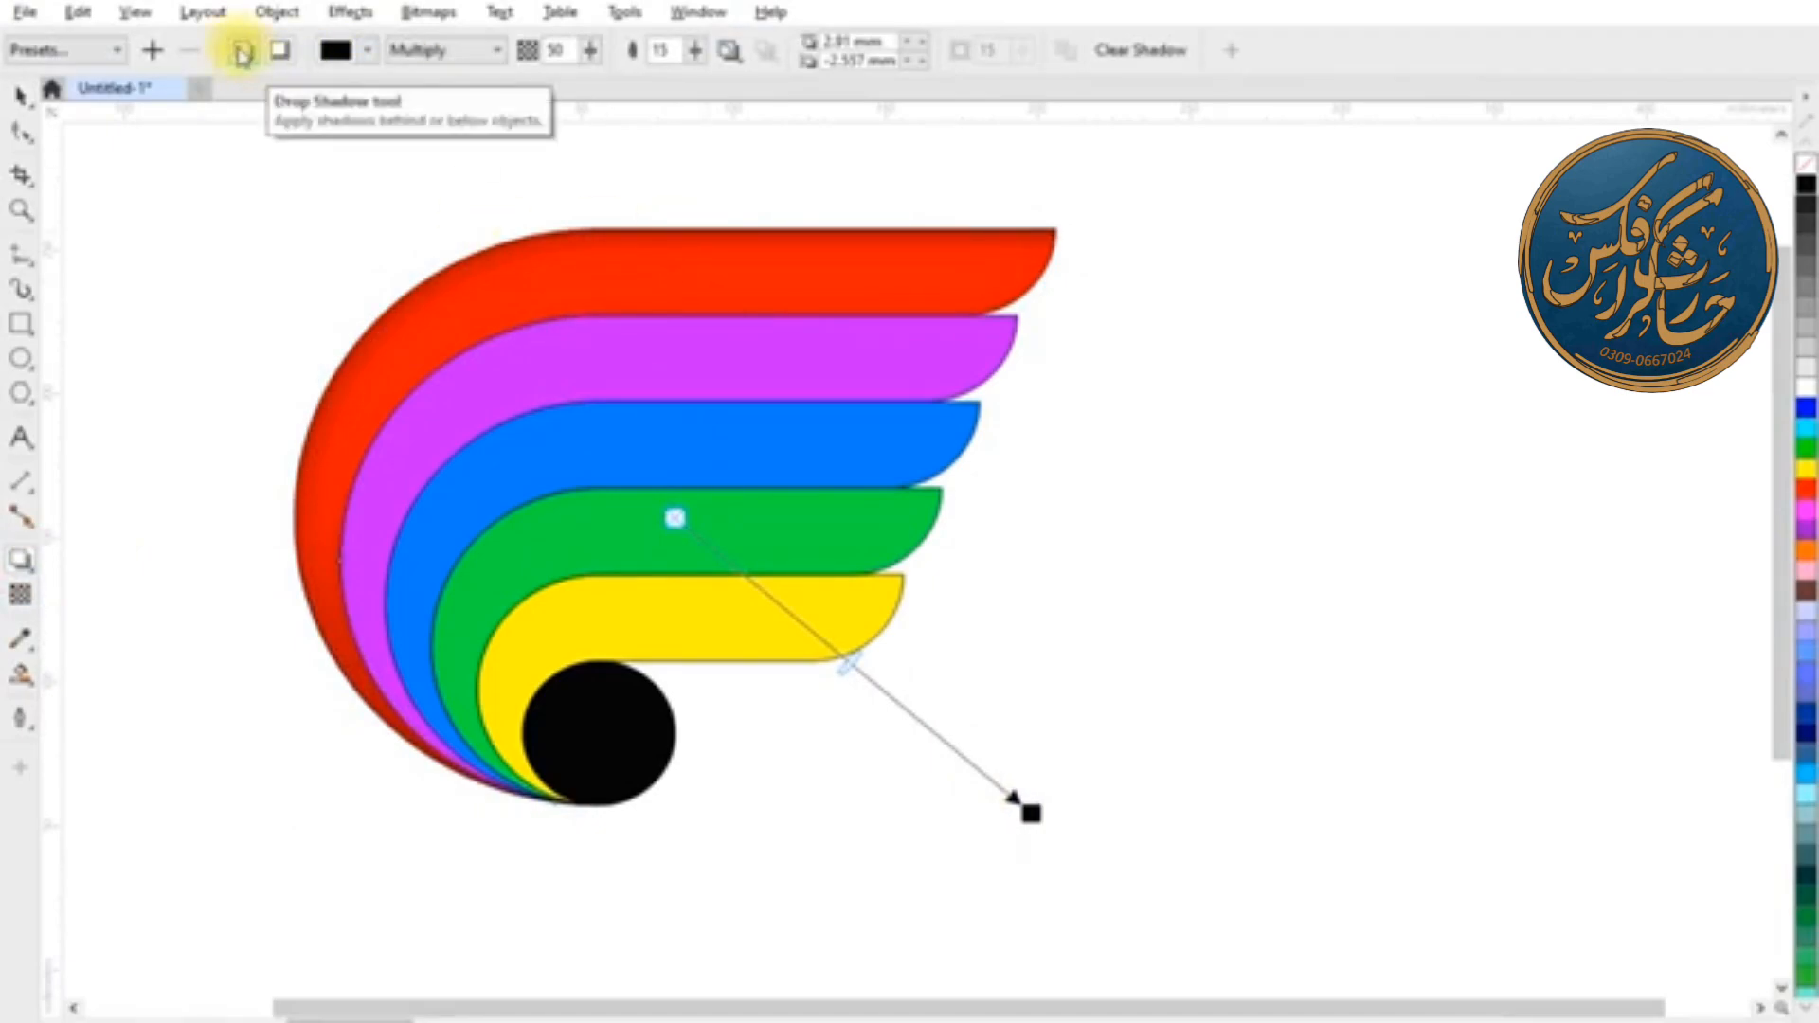
pyautogui.click(276, 48)
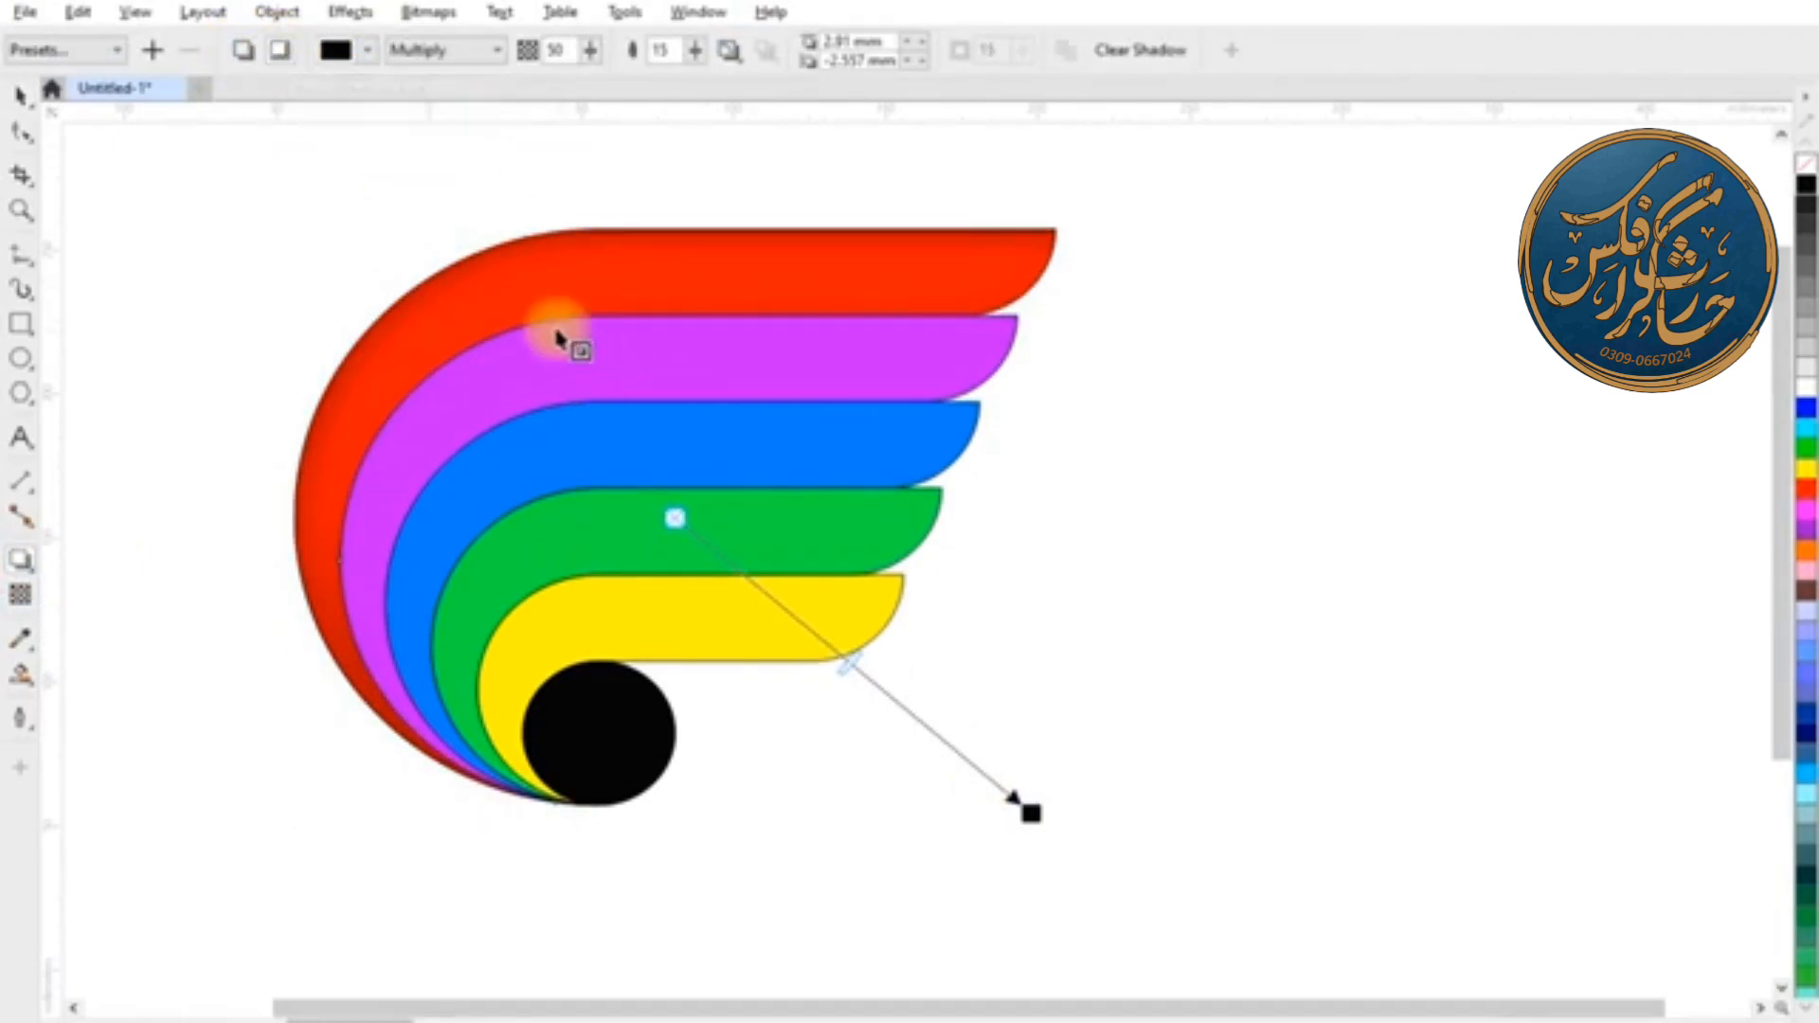
pyautogui.moveTo(1031, 813); pyautogui.dragTo(1048, 825)
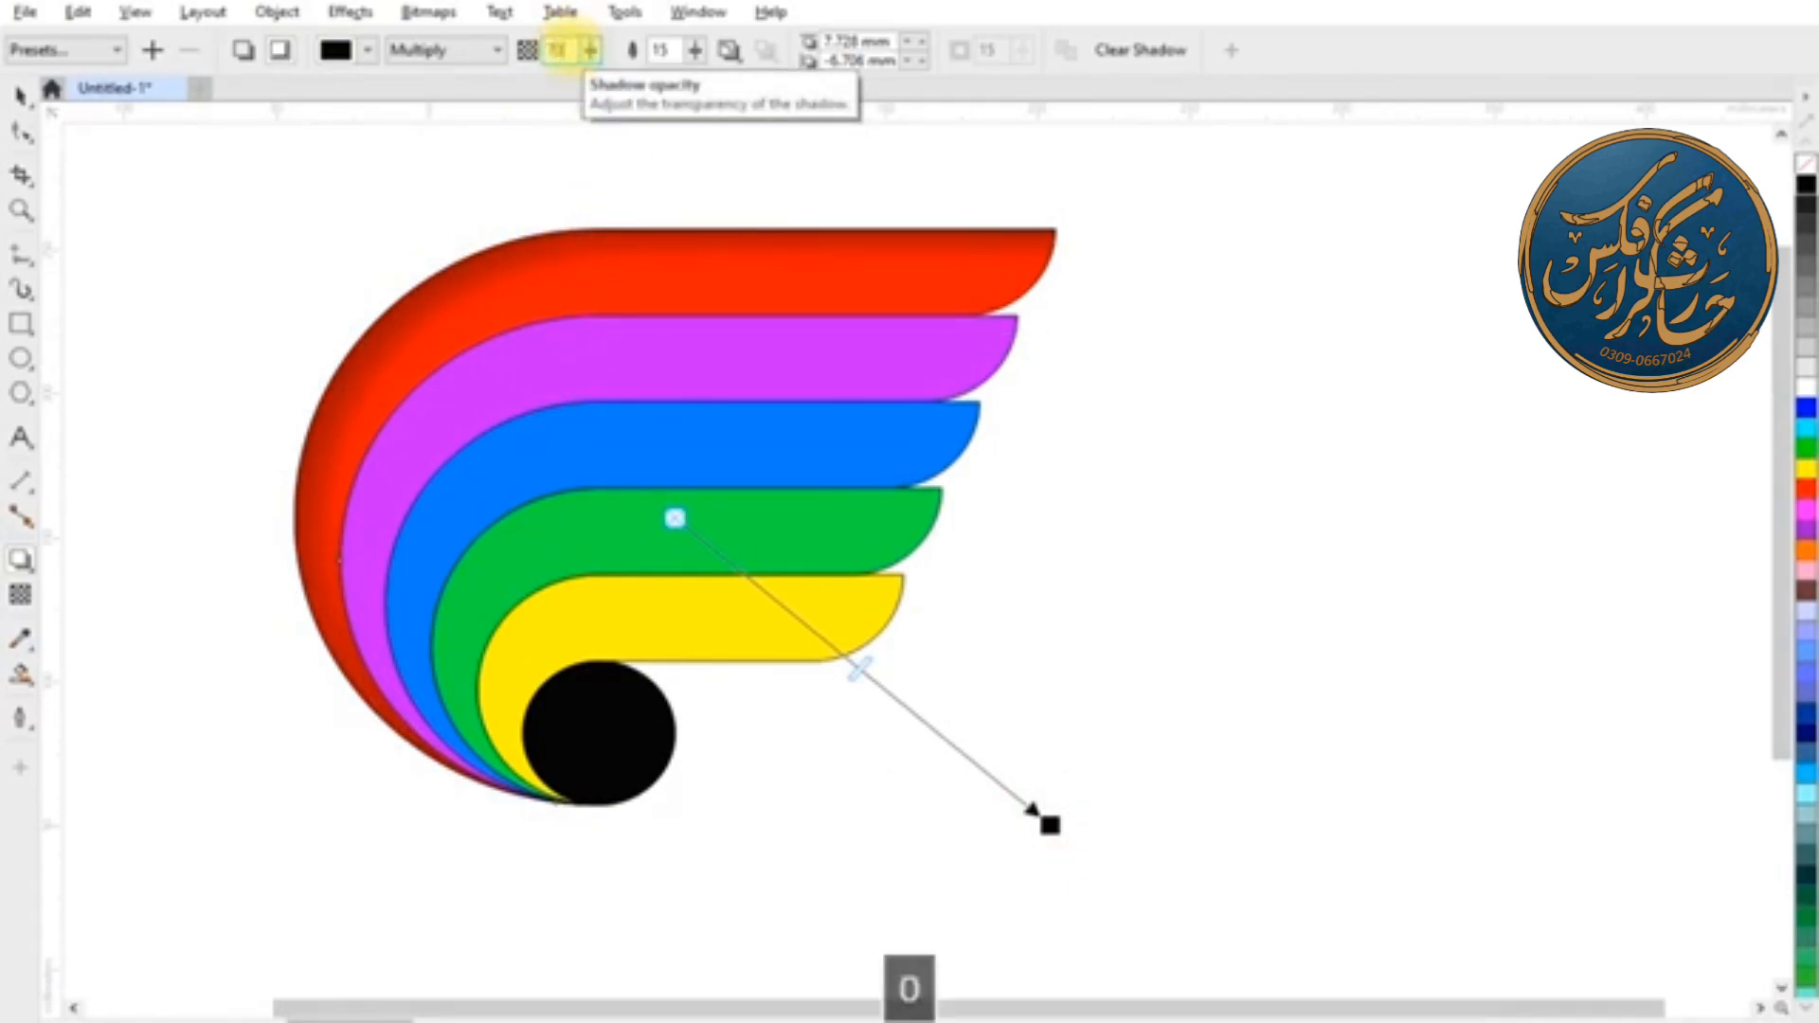
pyautogui.press('Return')
pyautogui.click(21, 94)
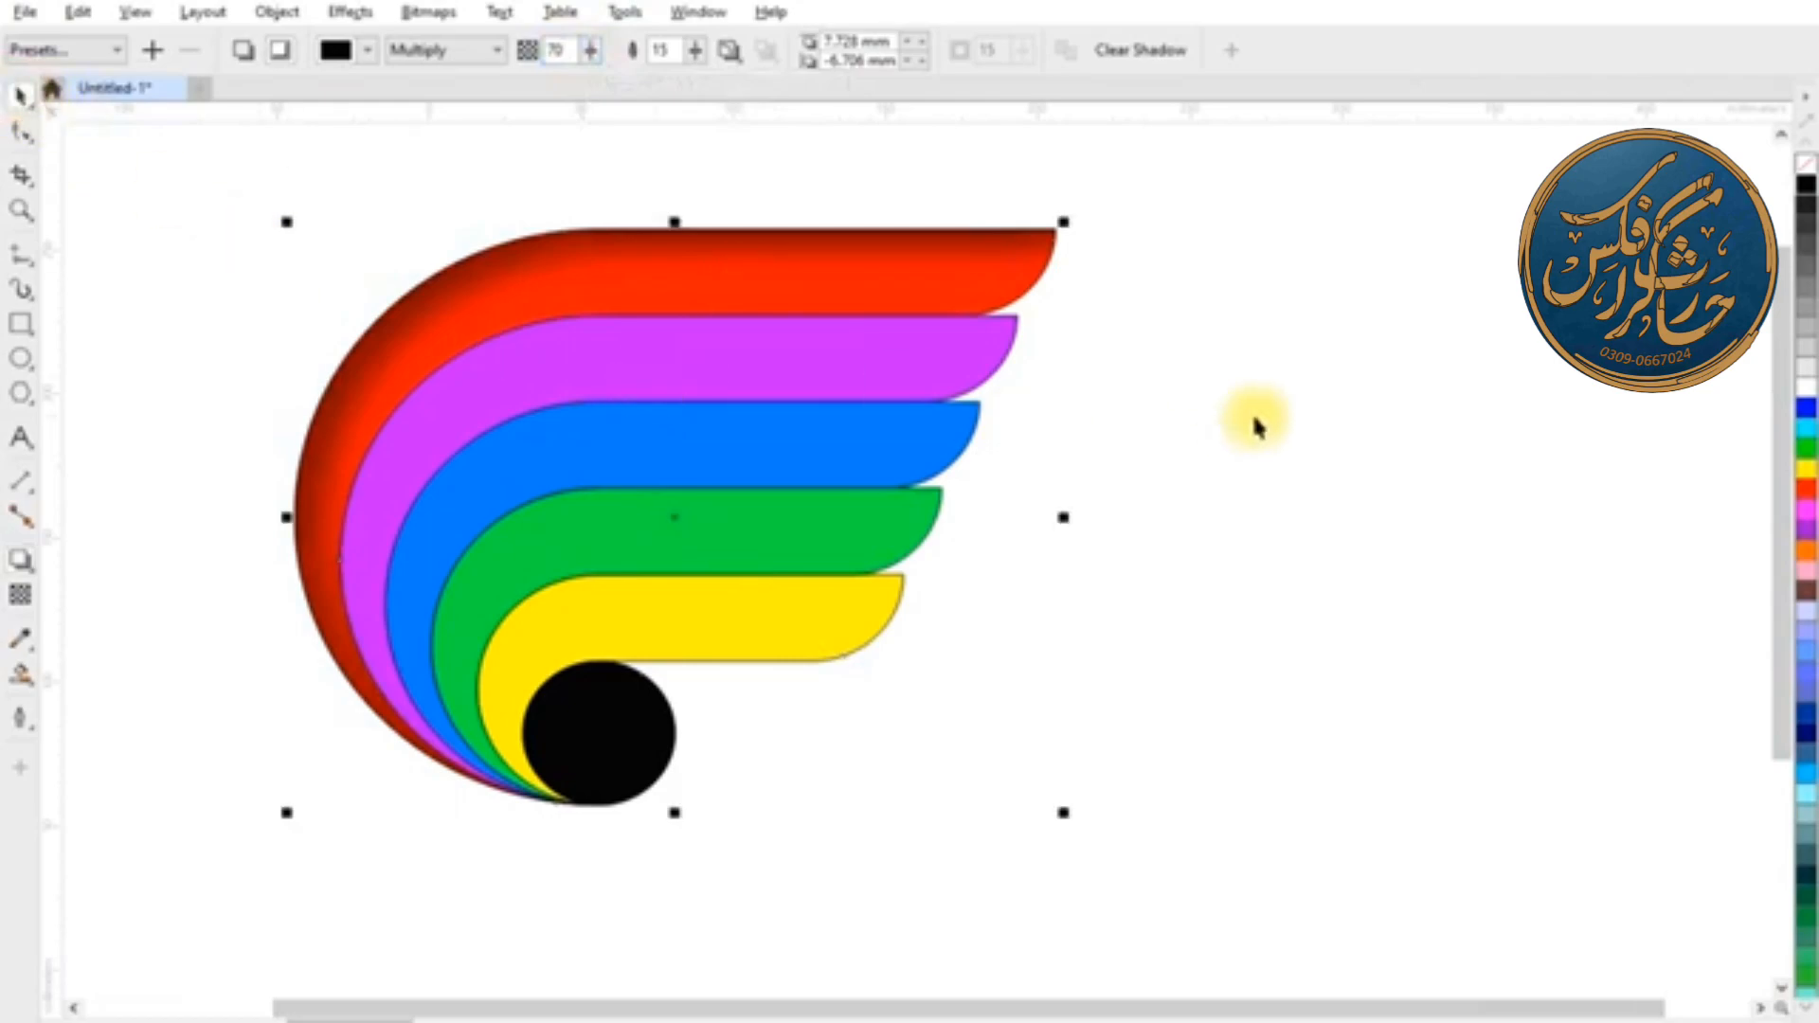
# Copy the inner shadow effect onto the purple and blue feathers.
pyautogui.click(890, 365)
pyautogui.click(289, 14)
pyautogui.moveTo(345, 244)
pyautogui.click(698, 412)
pyautogui.click(881, 467)
pyautogui.click(277, 11)
pyautogui.click(324, 251)
pyautogui.click(698, 412)
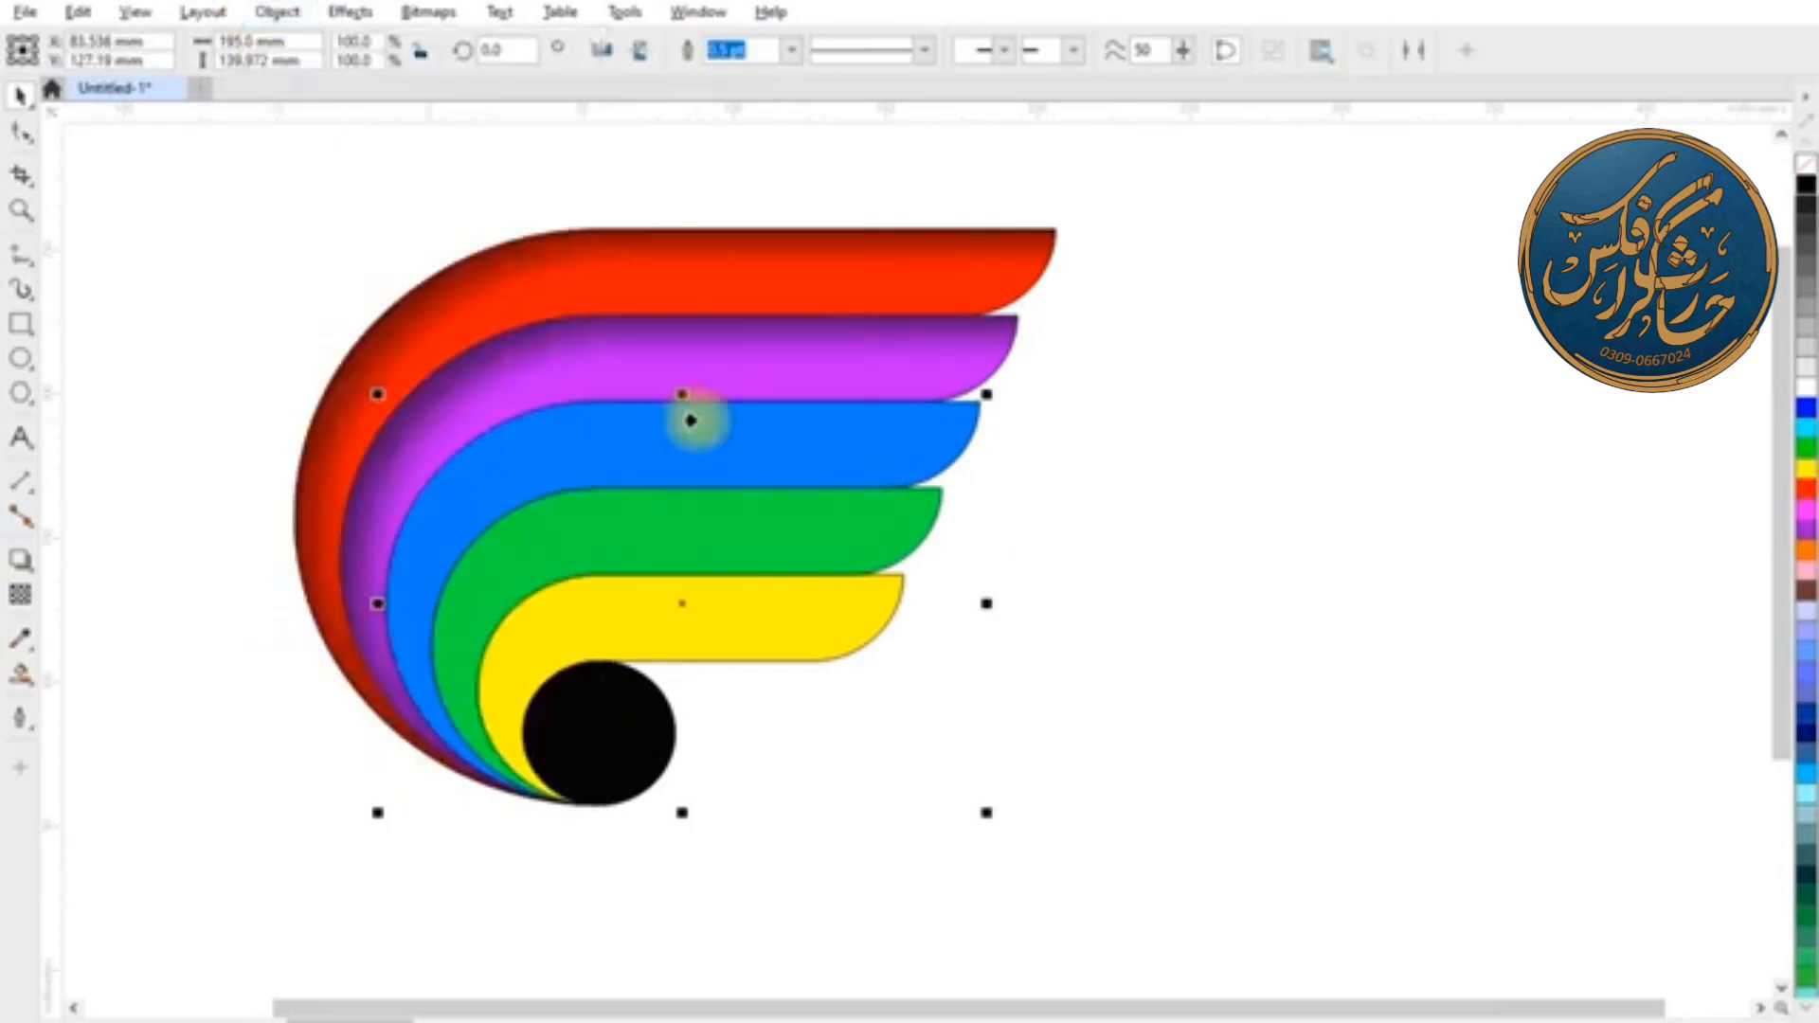
pyautogui.click(451, 361)
# Copy the inner shadow effect onto the green and yellow feathers.
pyautogui.click(865, 535)
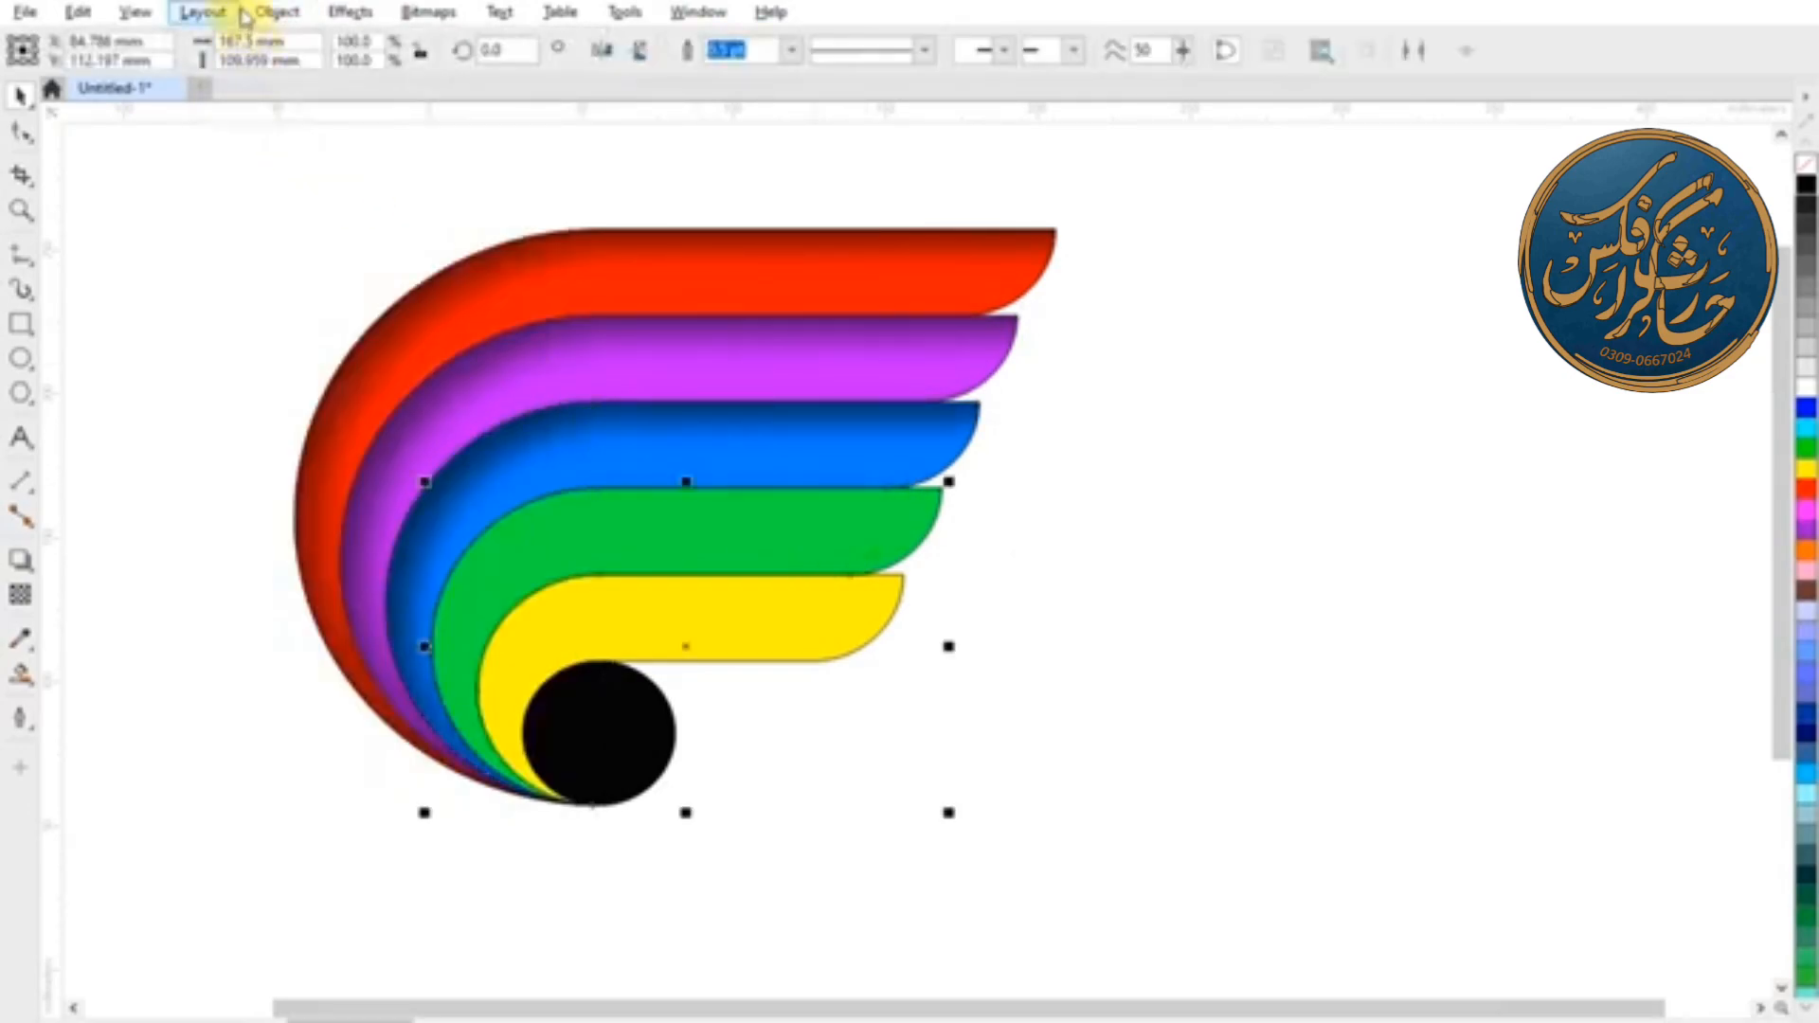
pyautogui.click(277, 12)
pyautogui.moveTo(324, 248)
pyautogui.click(698, 407)
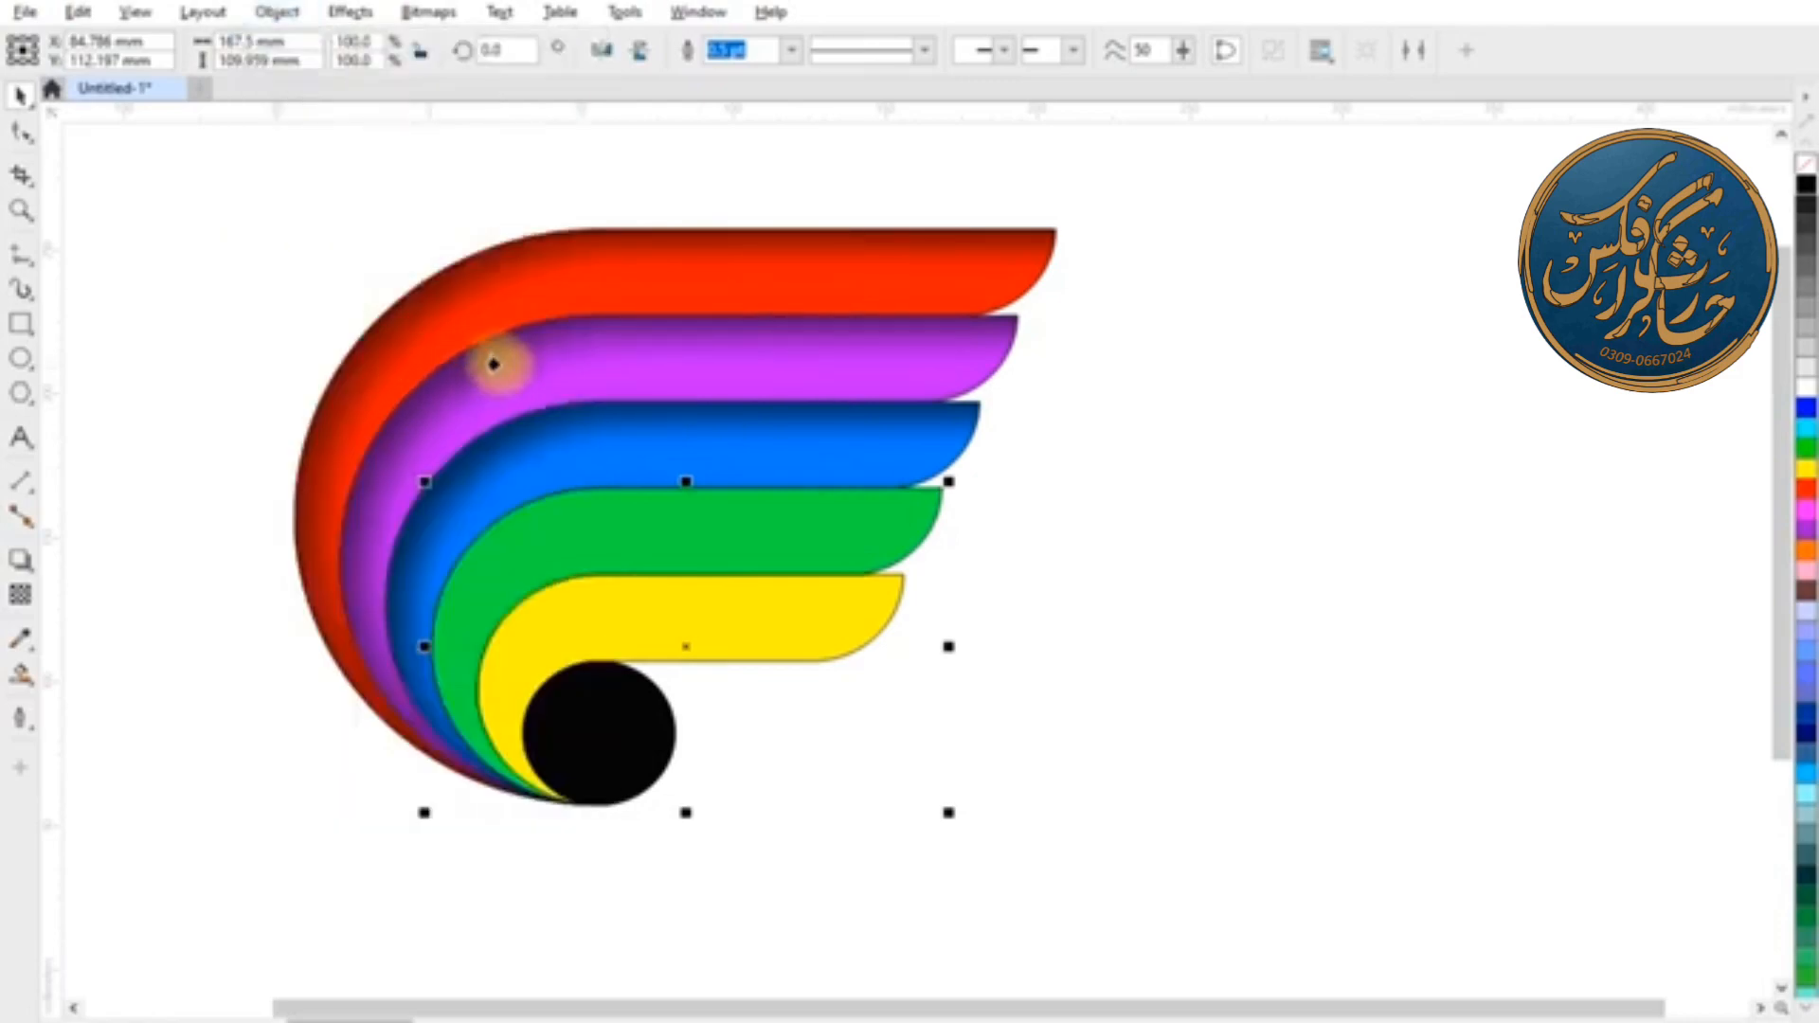
pyautogui.click(492, 364)
pyautogui.click(791, 626)
pyautogui.moveTo(341, 252)
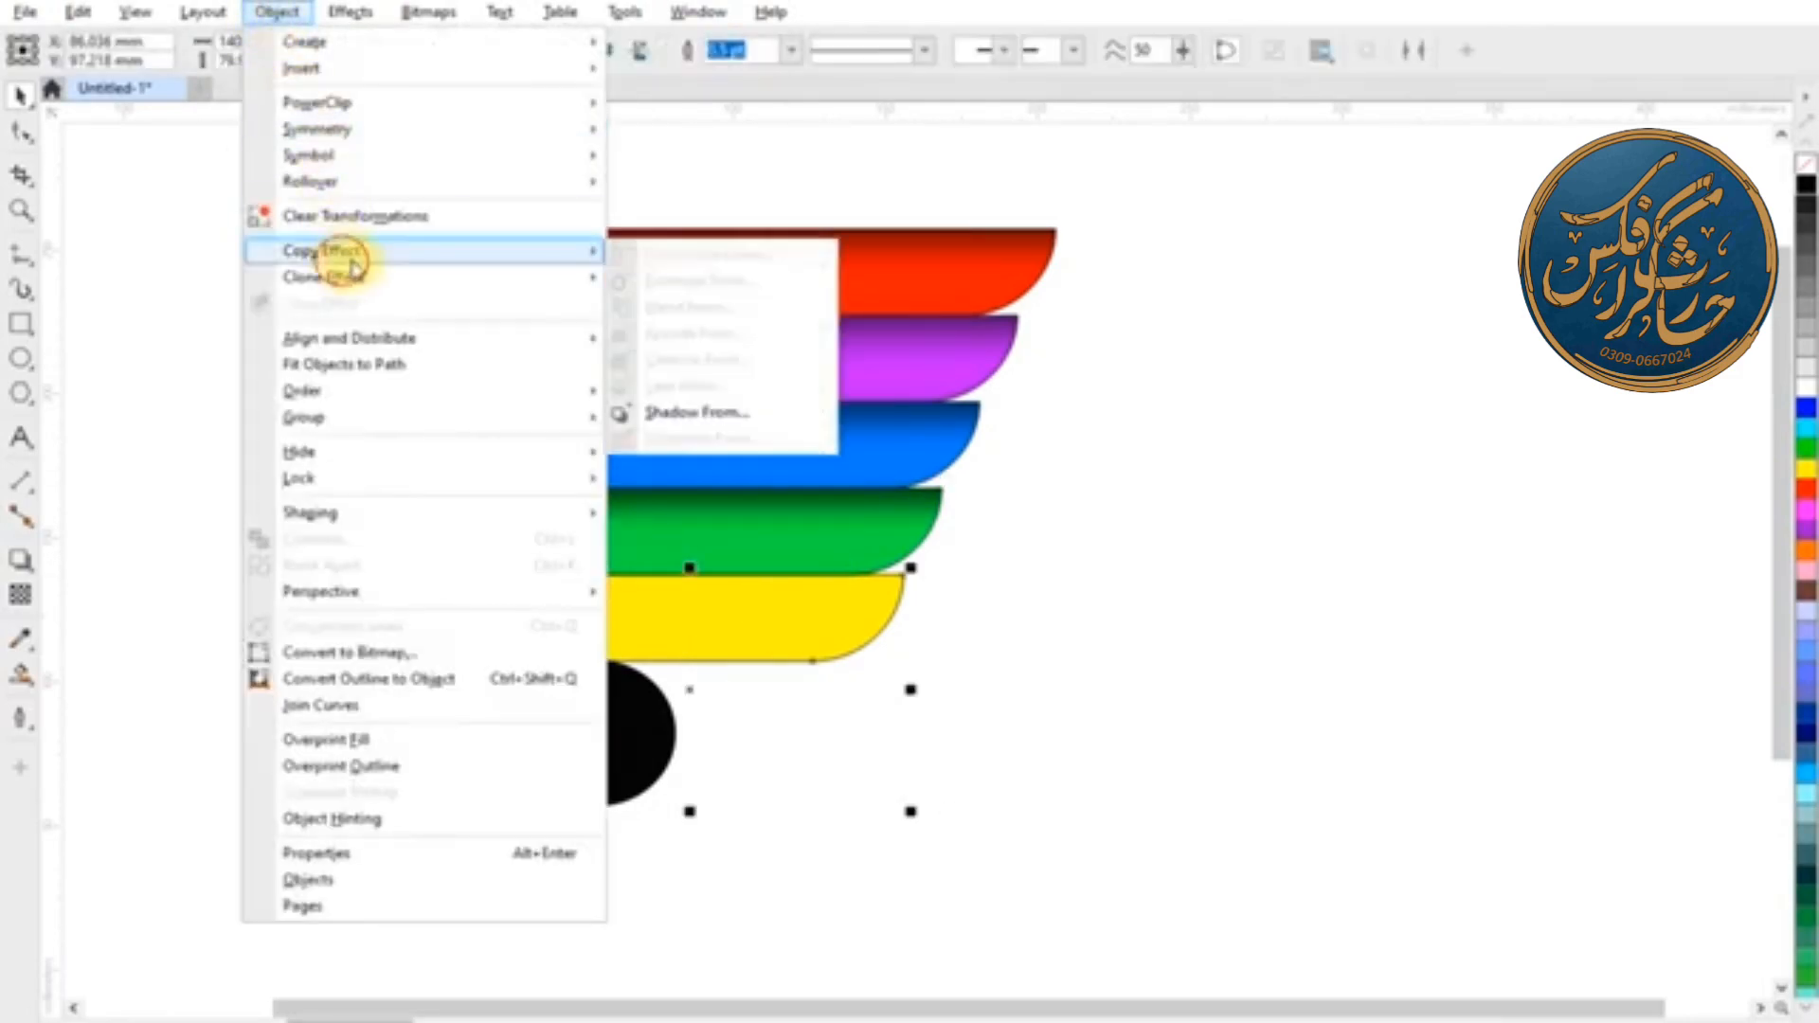
pyautogui.click(714, 407)
pyautogui.click(531, 528)
# Remove the outline from the whole wing logo, including the black circle.
pyautogui.scroll(-1, 858, 513)
pyautogui.moveTo(297, 227); pyautogui.dragTo(1171, 847)
pyautogui.scroll(1, 679, 479)
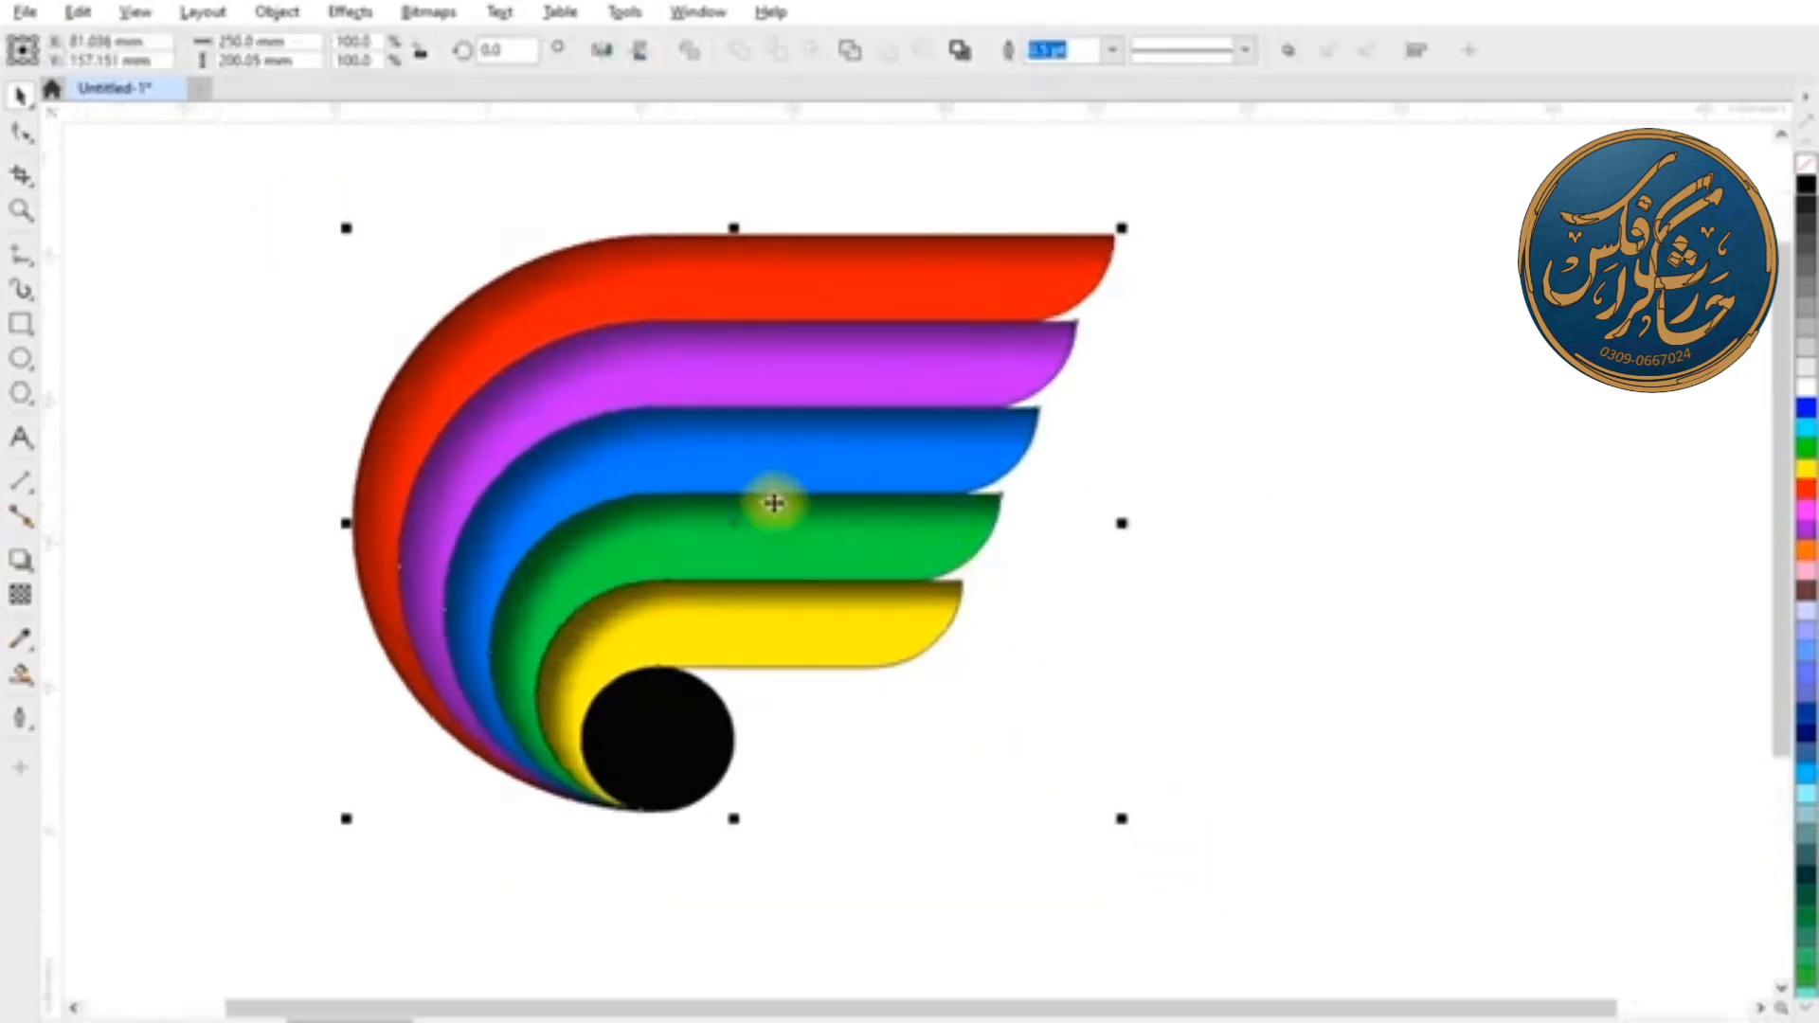
pyautogui.rightClick(1806, 169)
pyautogui.click(1691, 160)
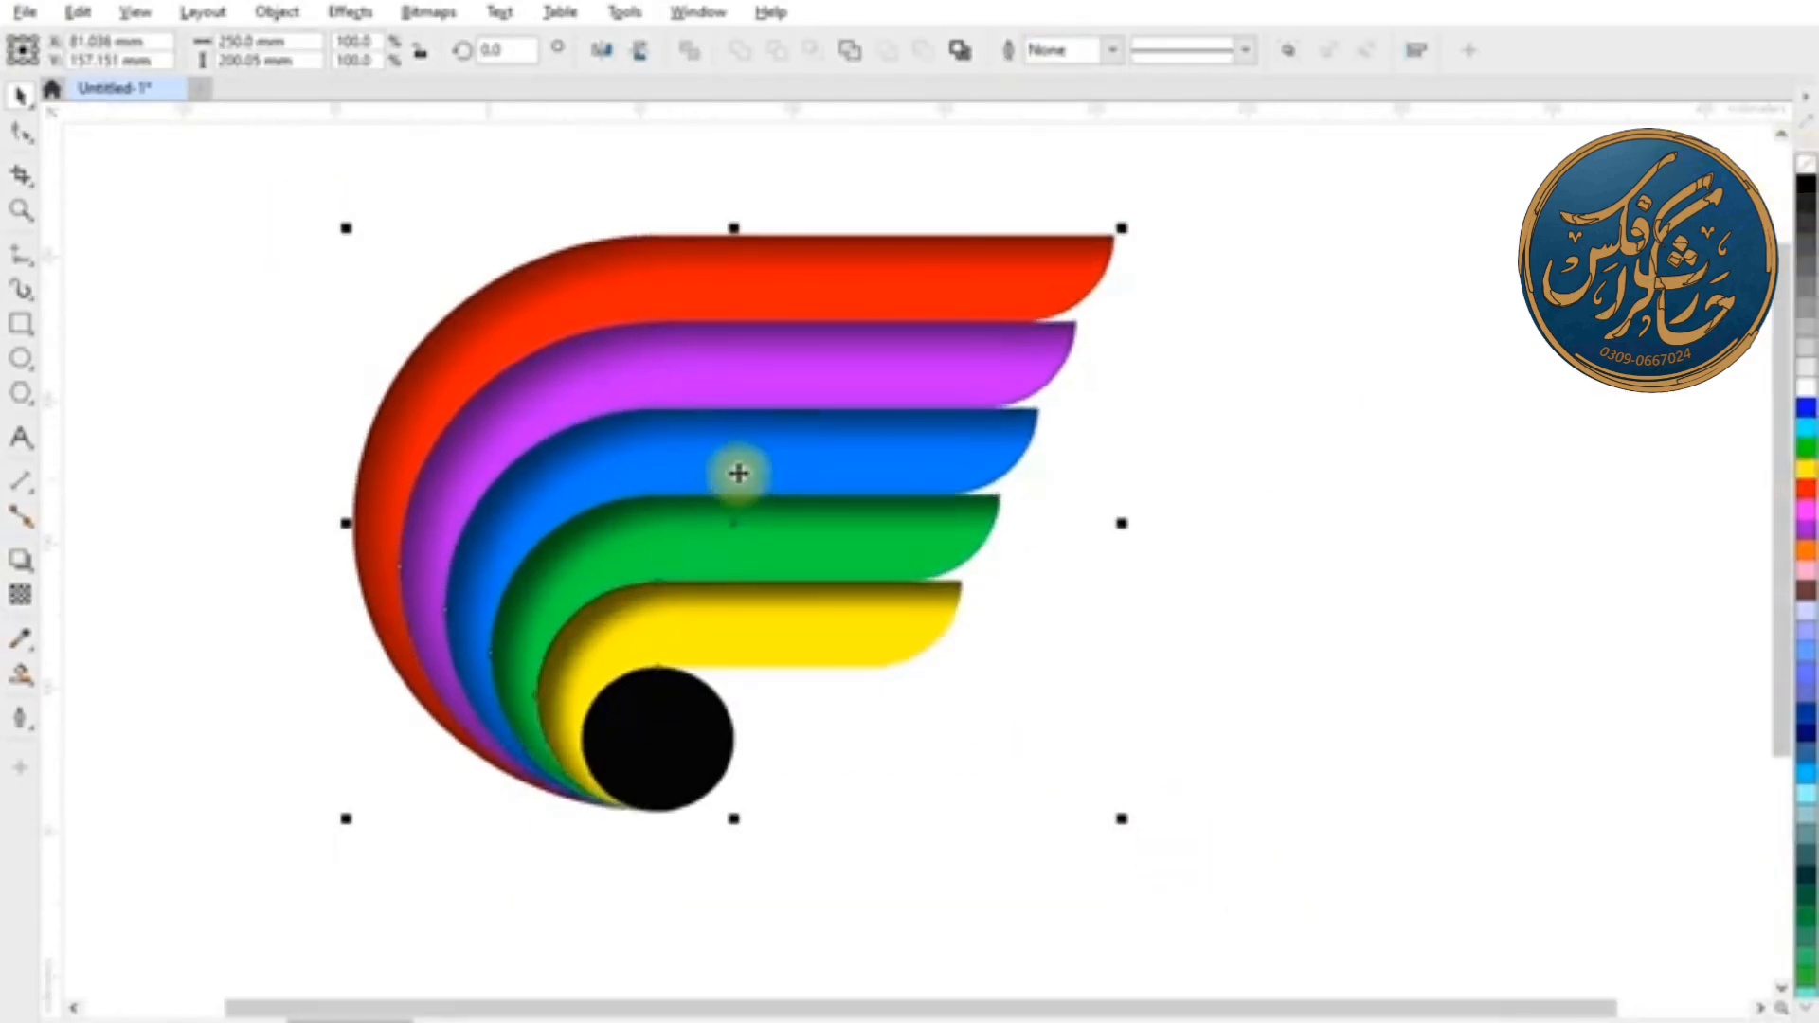
# Place a copy of the wing logo to the right of the original.
pyautogui.scroll(-3, 629, 461)
pyautogui.scroll(-2, 227, 505)
pyautogui.moveTo(585, 500); pyautogui.dragTo(1022, 495)
pyautogui.rightClick(1022, 495)
# Give the copied wing logo a white outline with a width of 4.0 pt.
pyautogui.click(1800, 365)
pyautogui.rightClick(1800, 372)
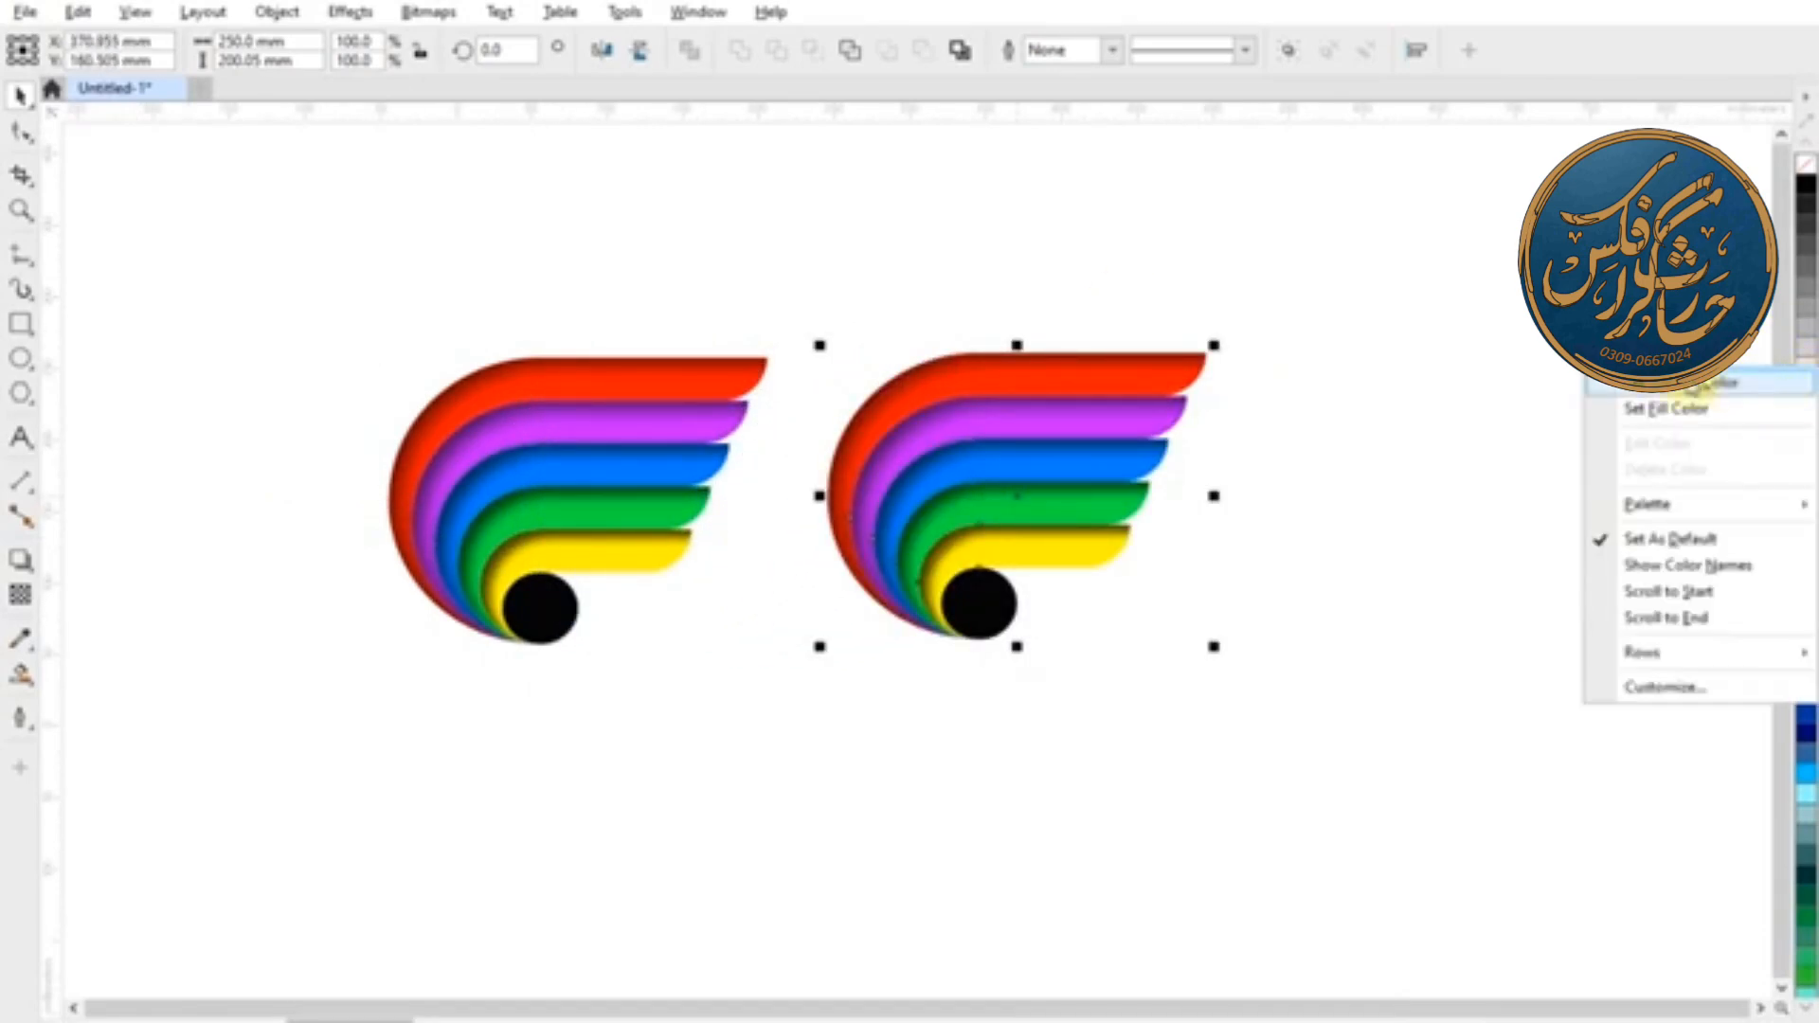
pyautogui.click(1677, 383)
pyautogui.scroll(2, 1166, 495)
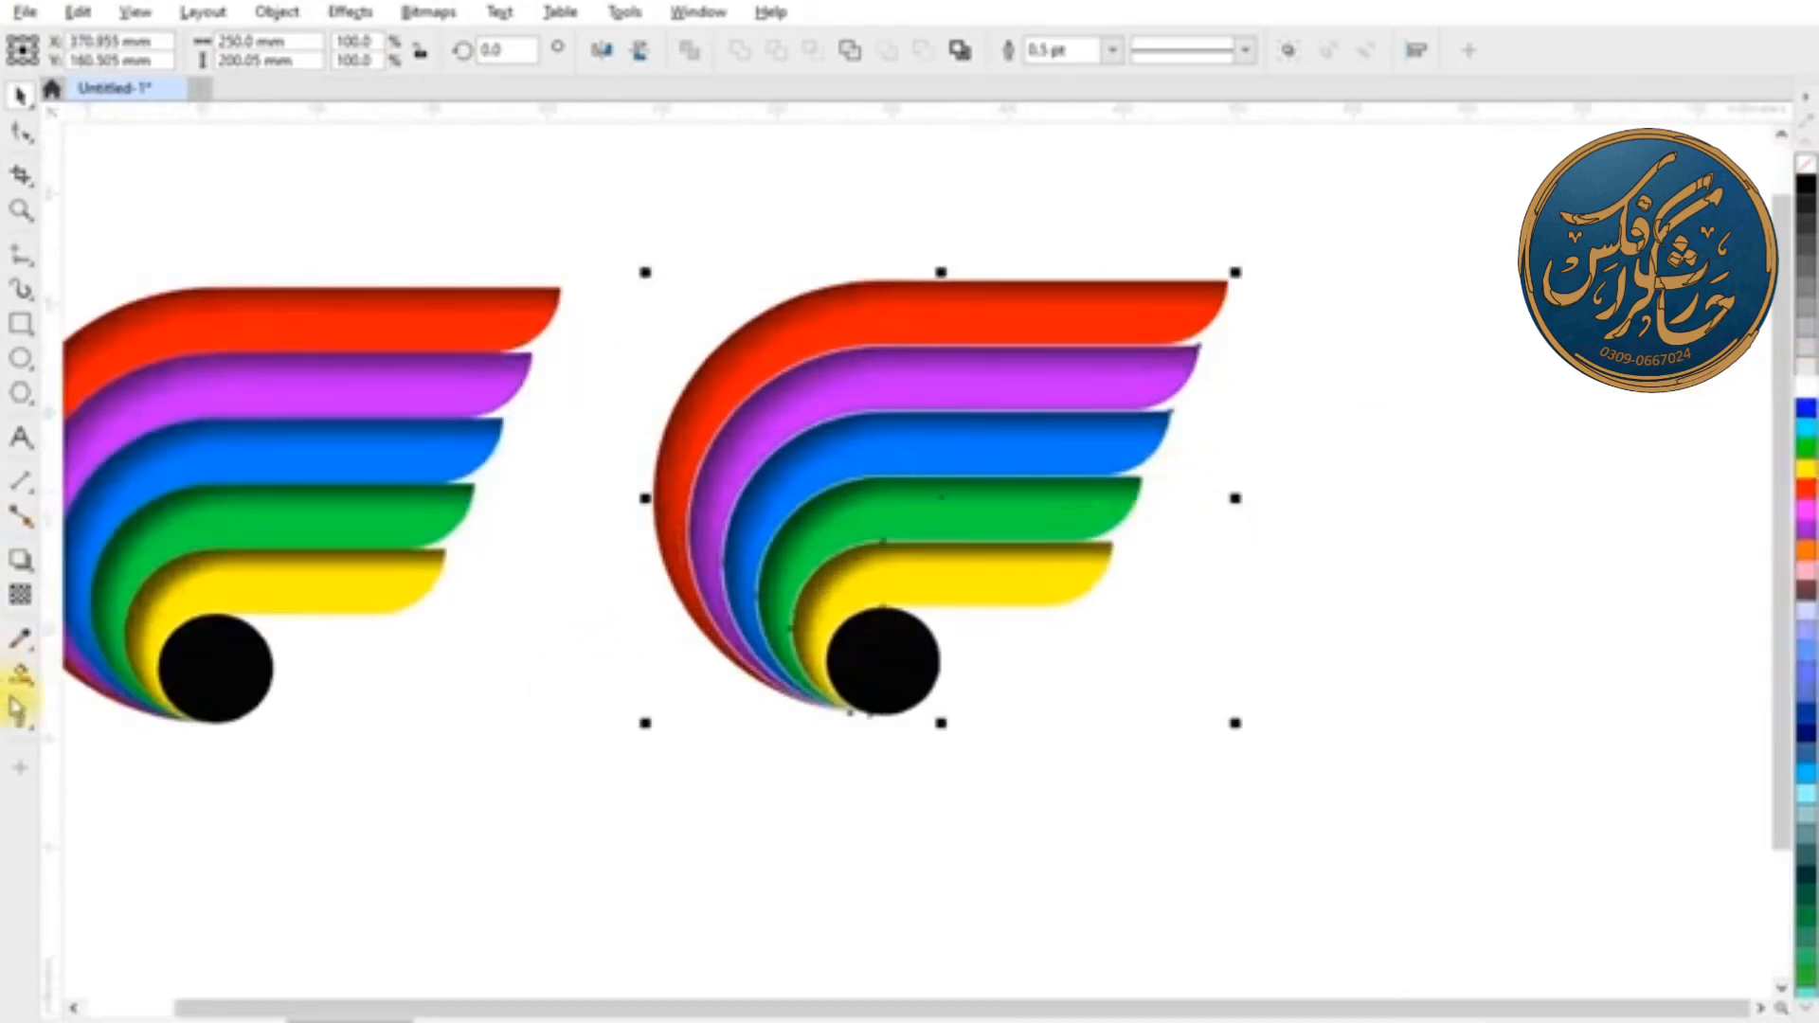
pyautogui.click(20, 717)
pyautogui.click(92, 945)
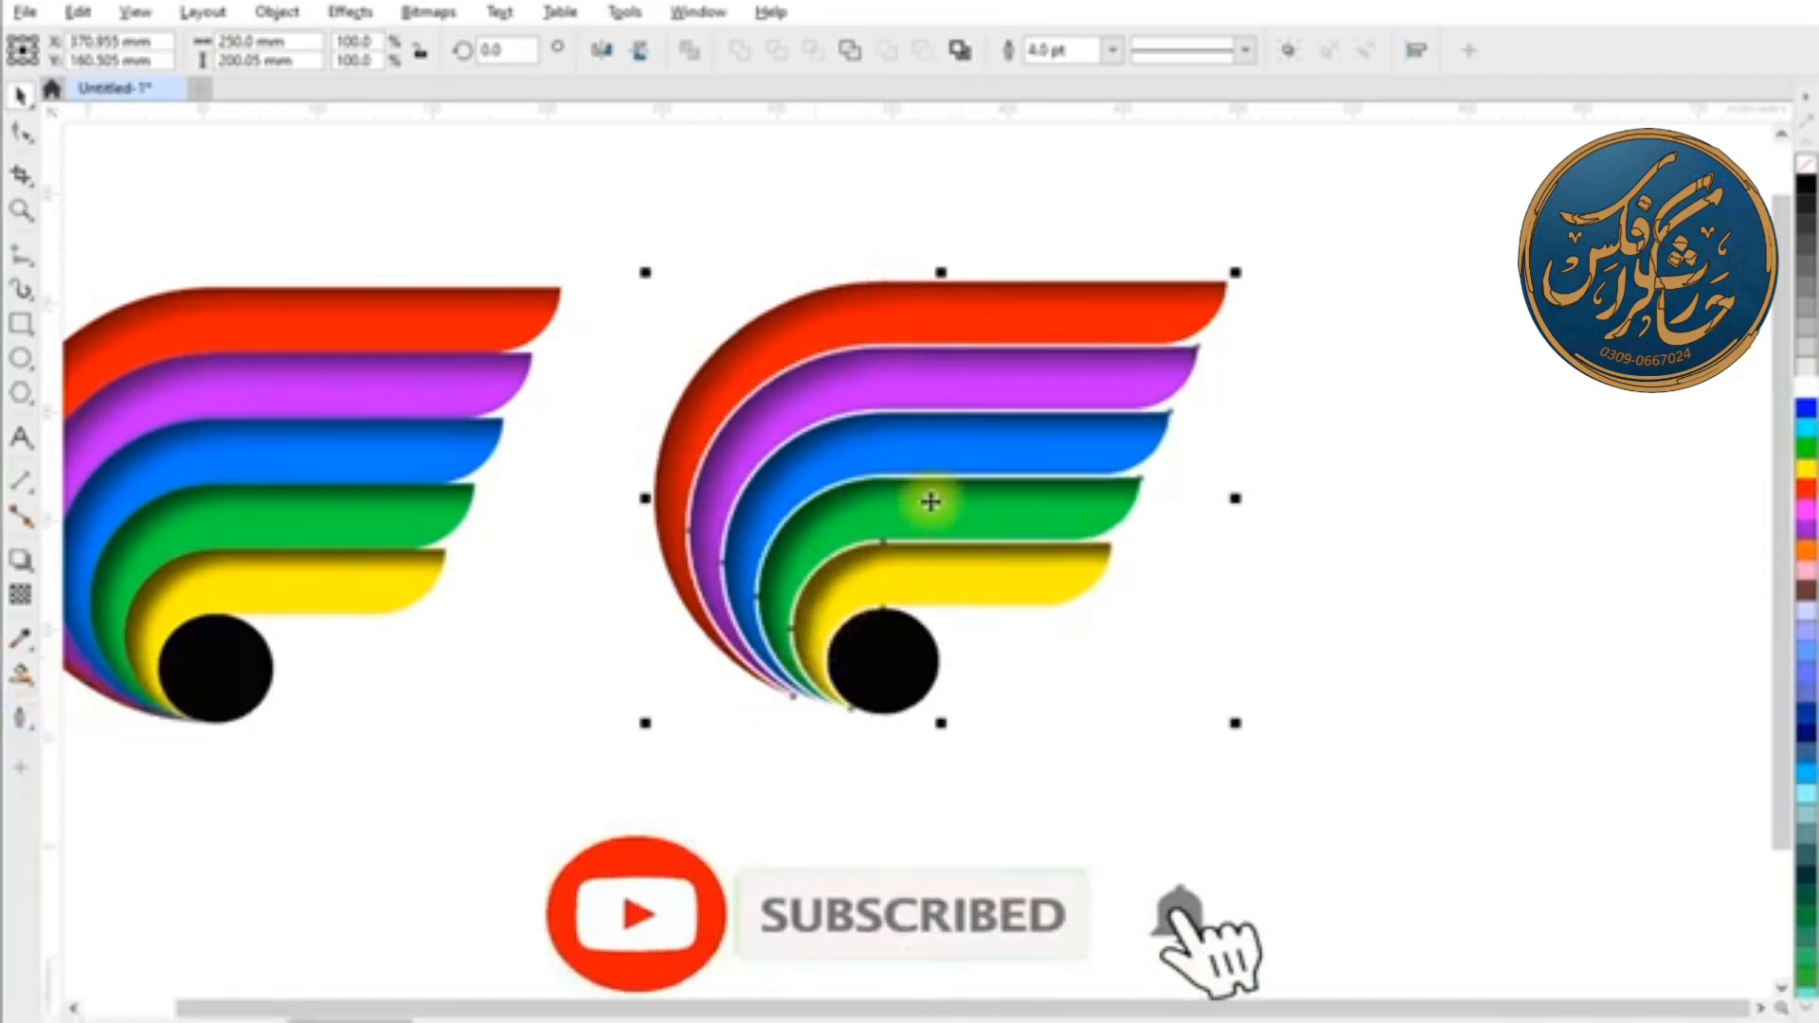
pyautogui.scroll(2, 1181, 480)
pyautogui.scroll(-3, 1232, 559)
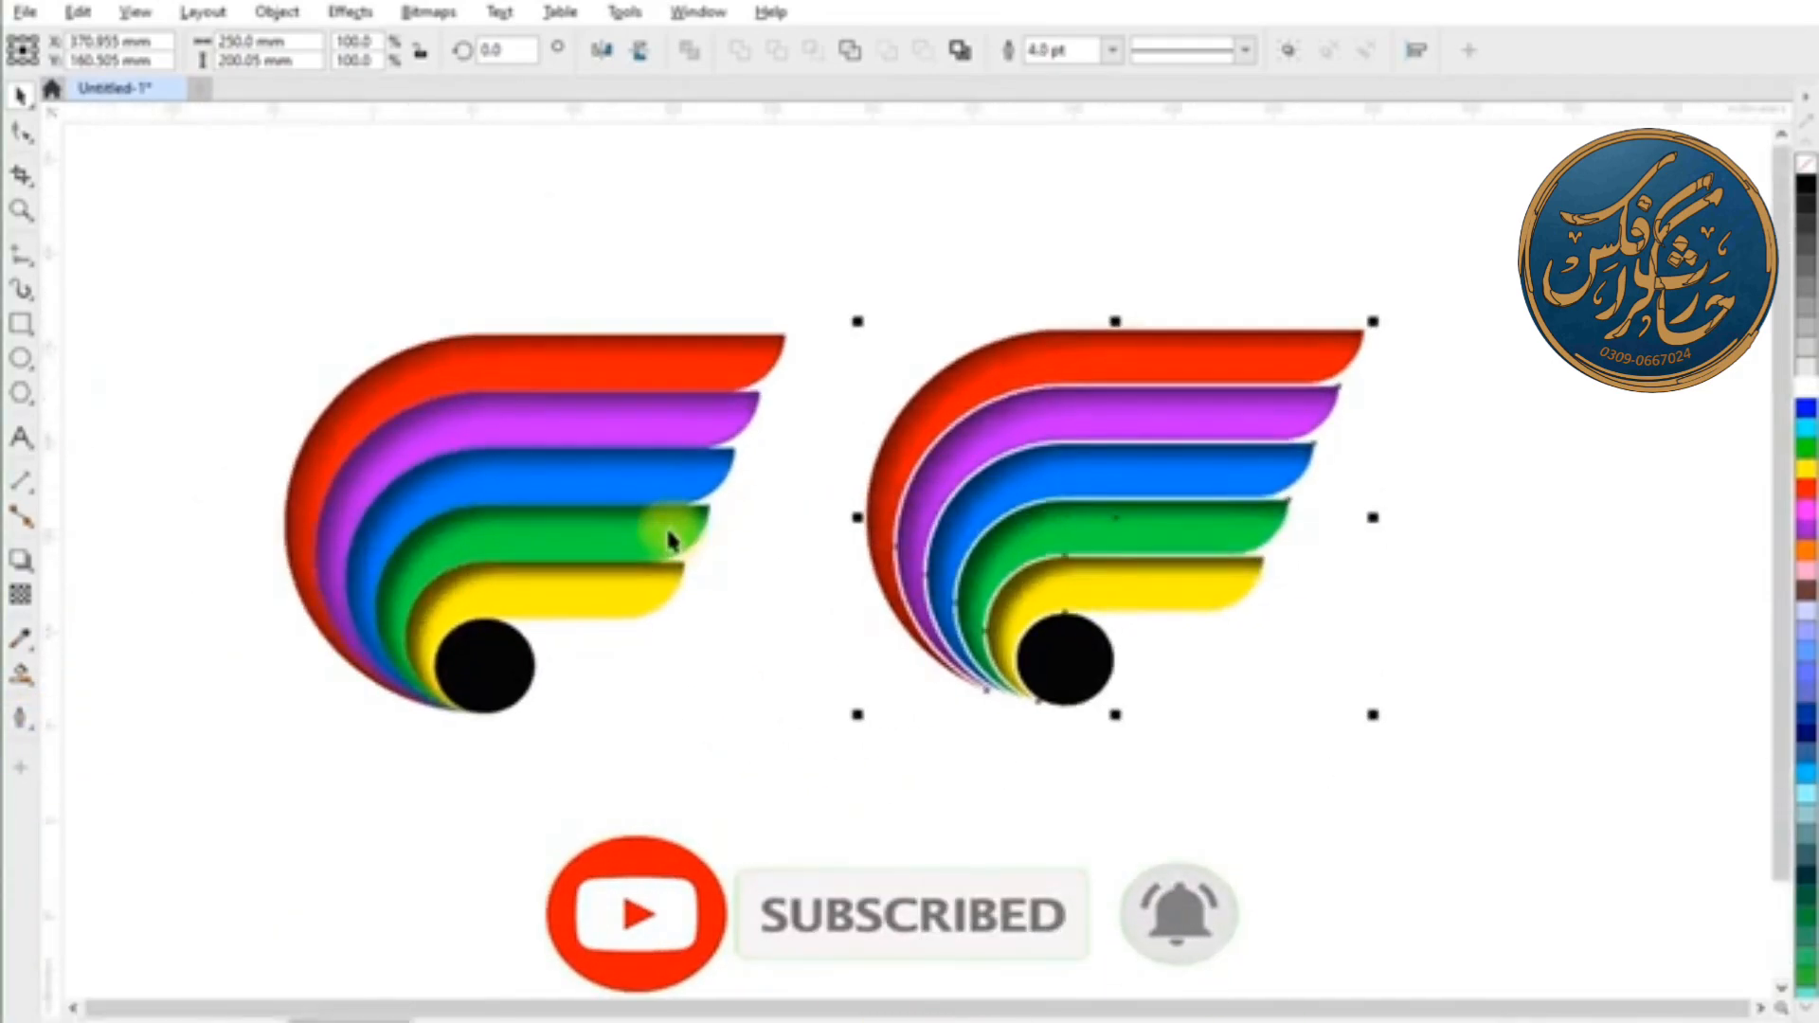
pyautogui.scroll(1, 664, 520)
pyautogui.click(772, 791)
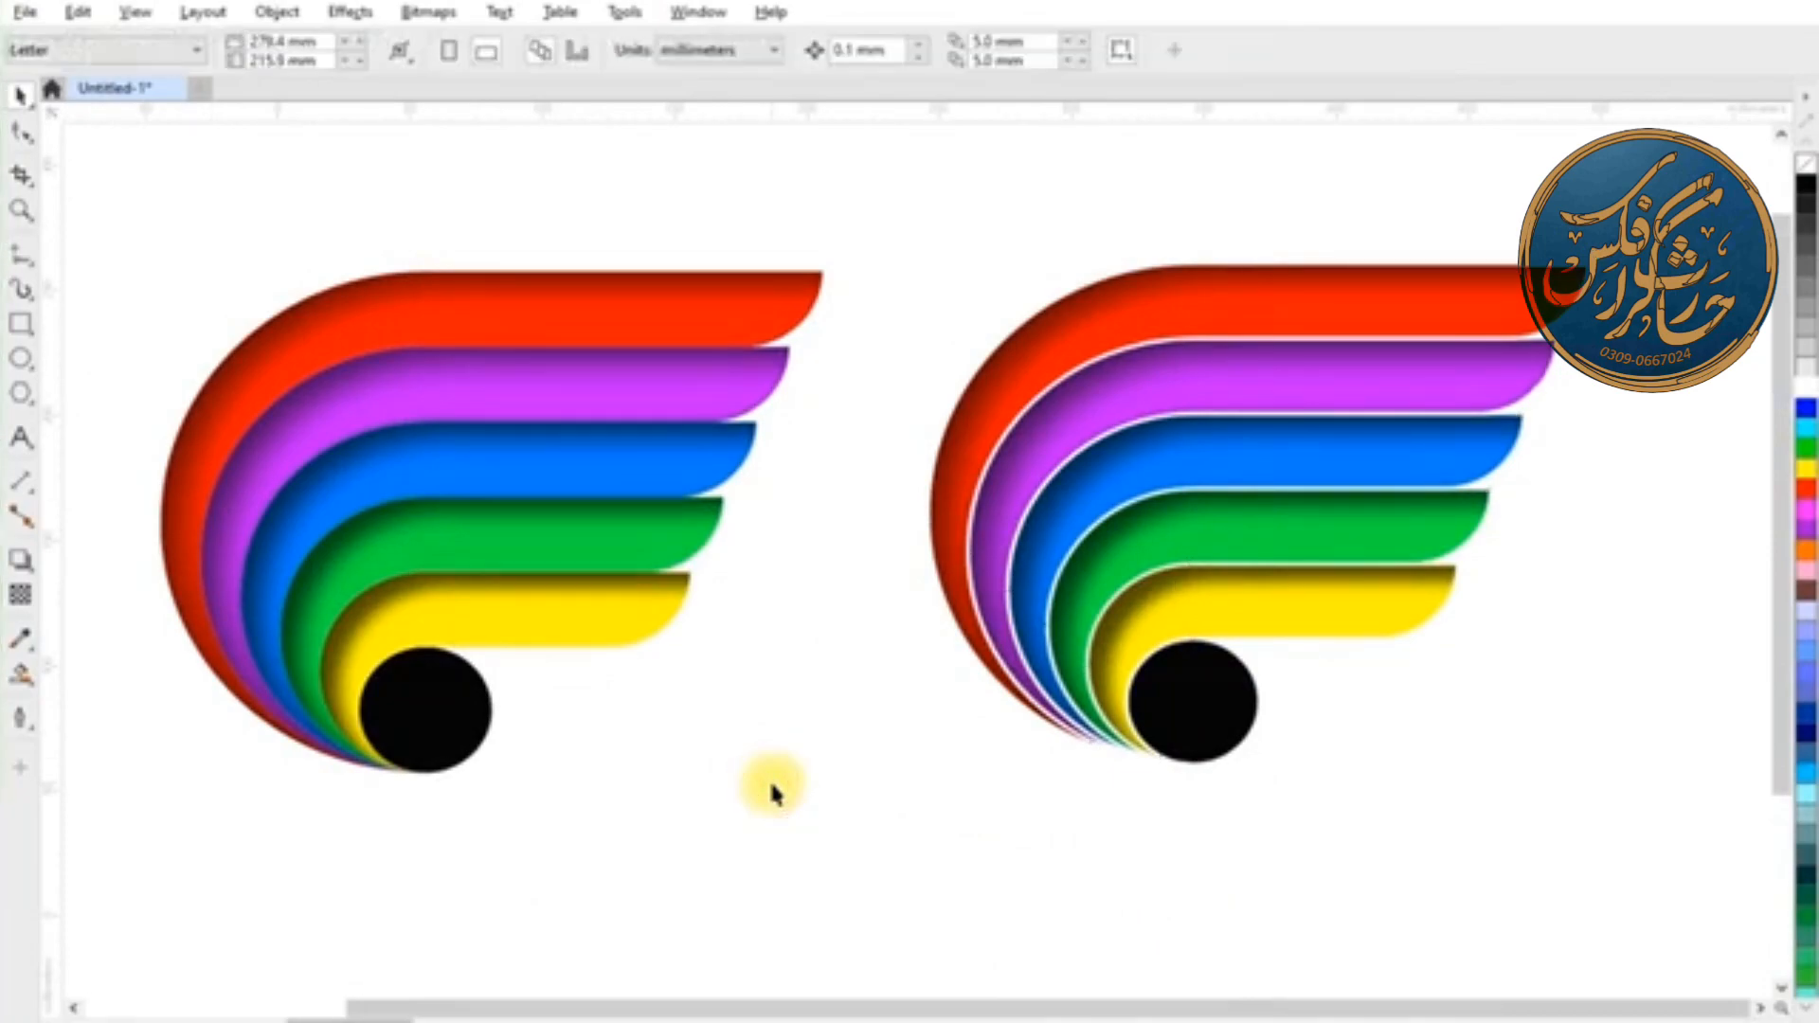